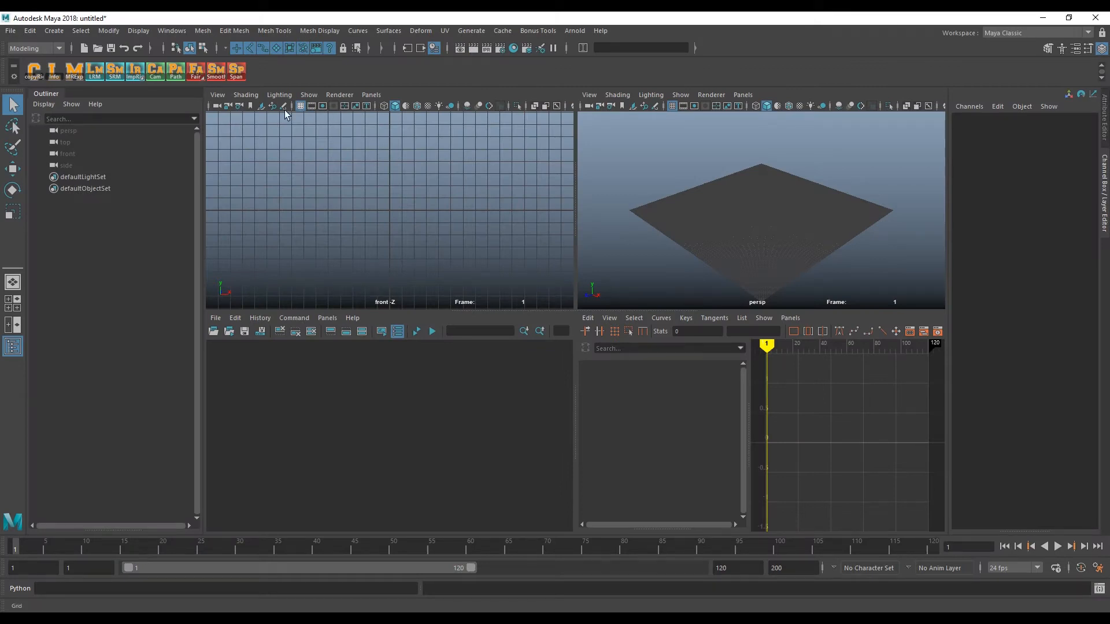
# Make sure the simul8.py plug-in is set to loaded and auto load, and check that the Simul8 shelf is active.
pyautogui.click(180, 35)
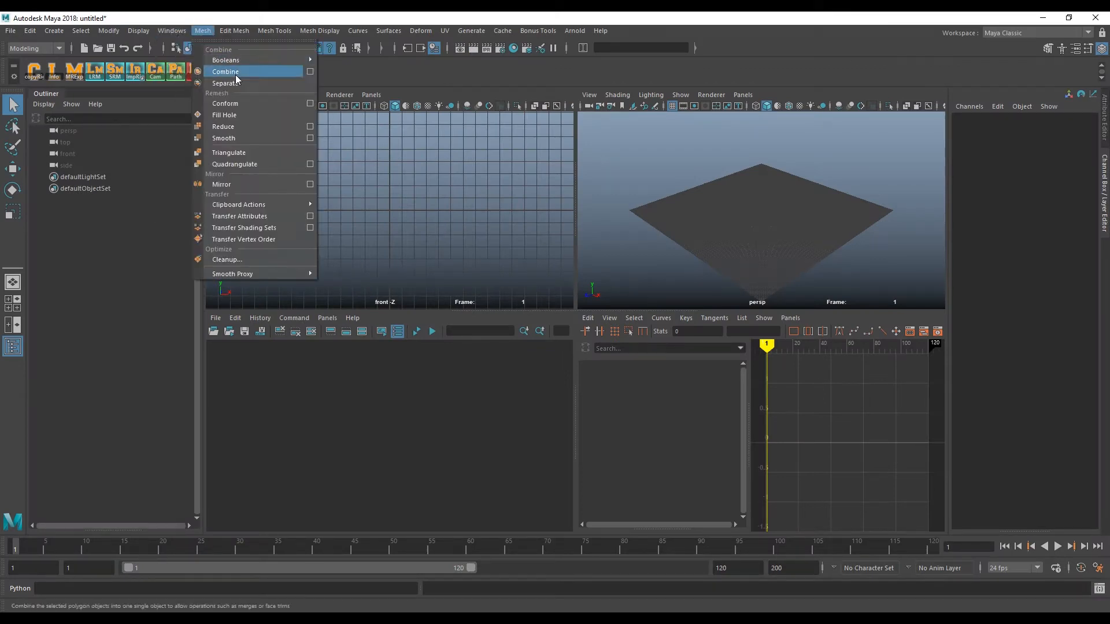
pyautogui.moveTo(223, 145)
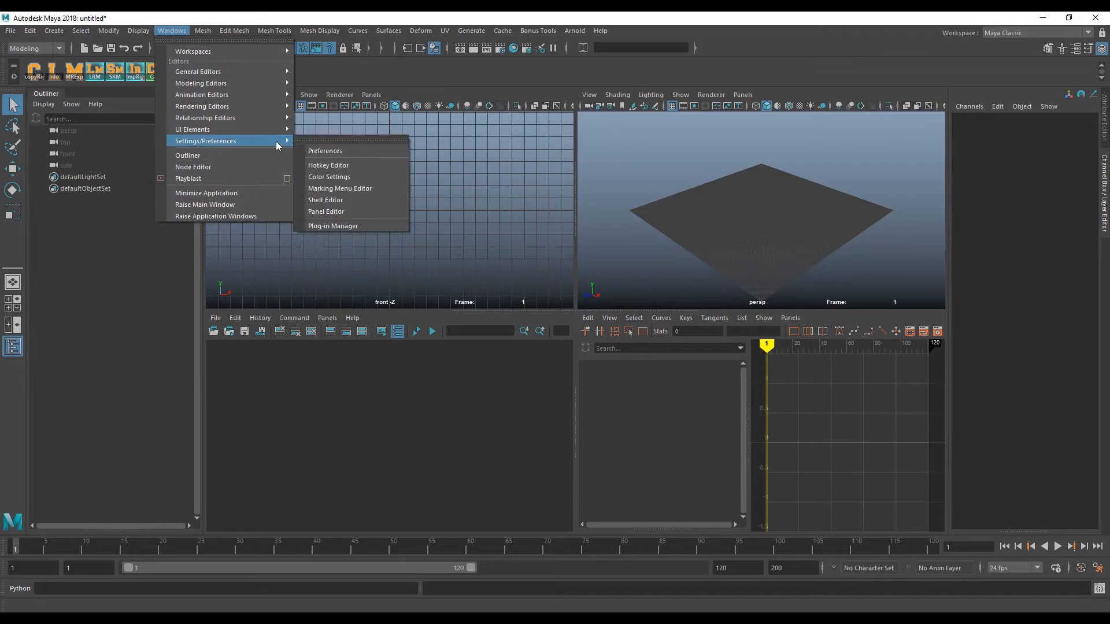
pyautogui.click(341, 232)
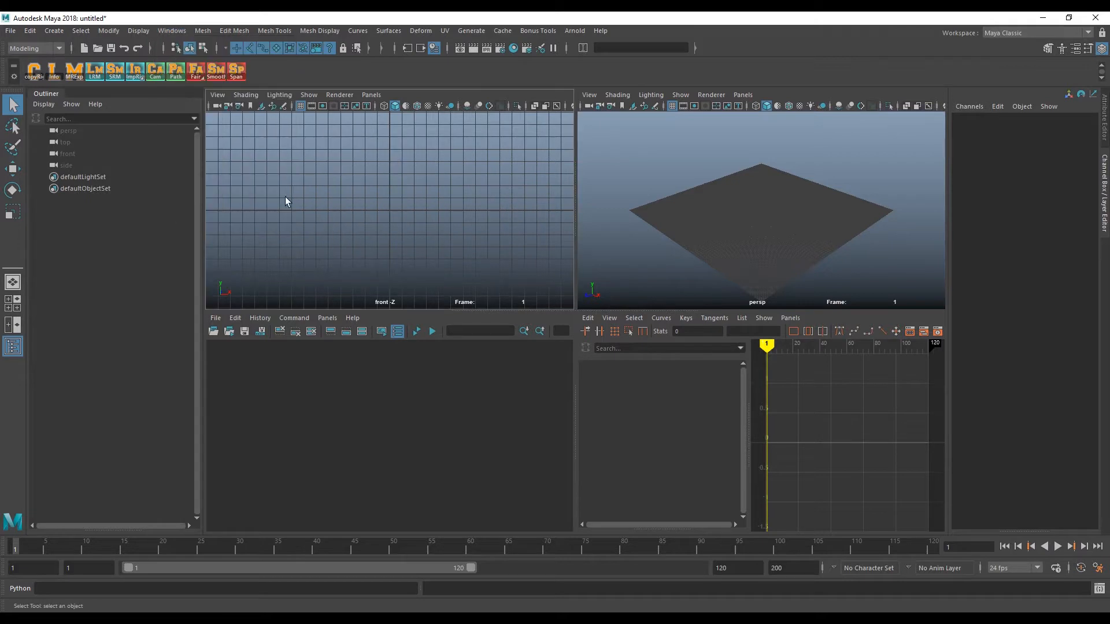
pyautogui.click(172, 31)
pyautogui.moveTo(260, 141)
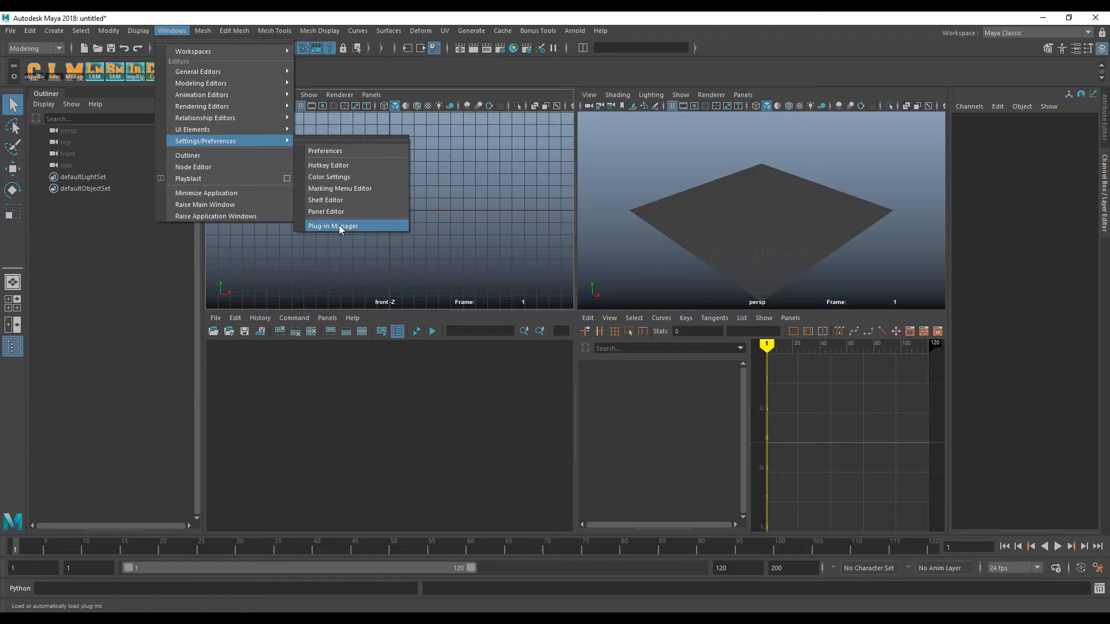
pyautogui.click(338, 225)
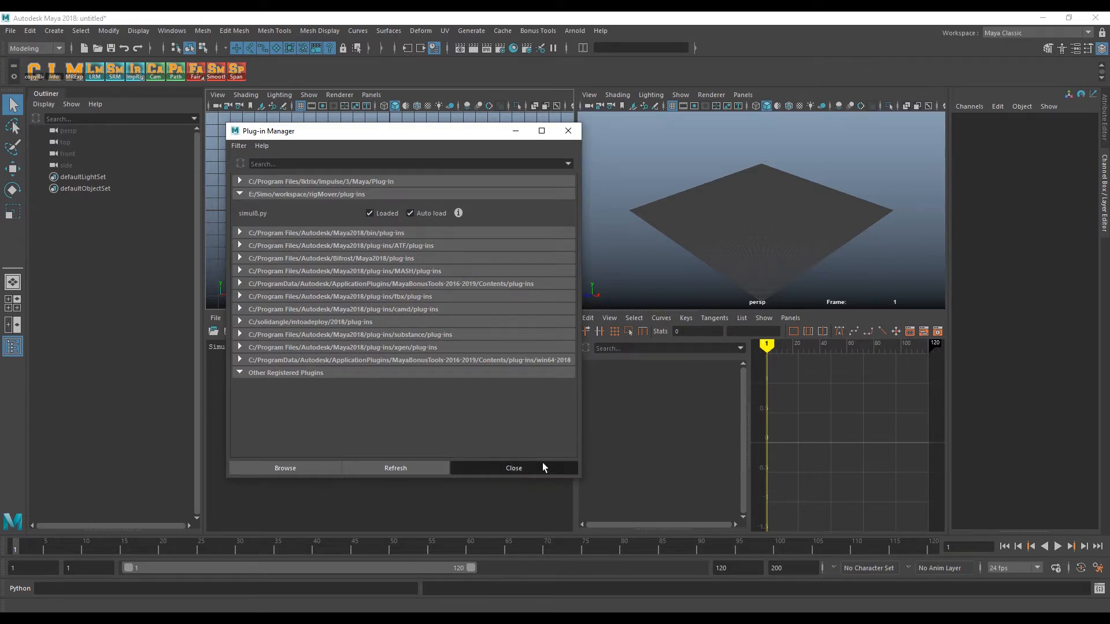
pyautogui.click(520, 466)
pyautogui.click(9, 71)
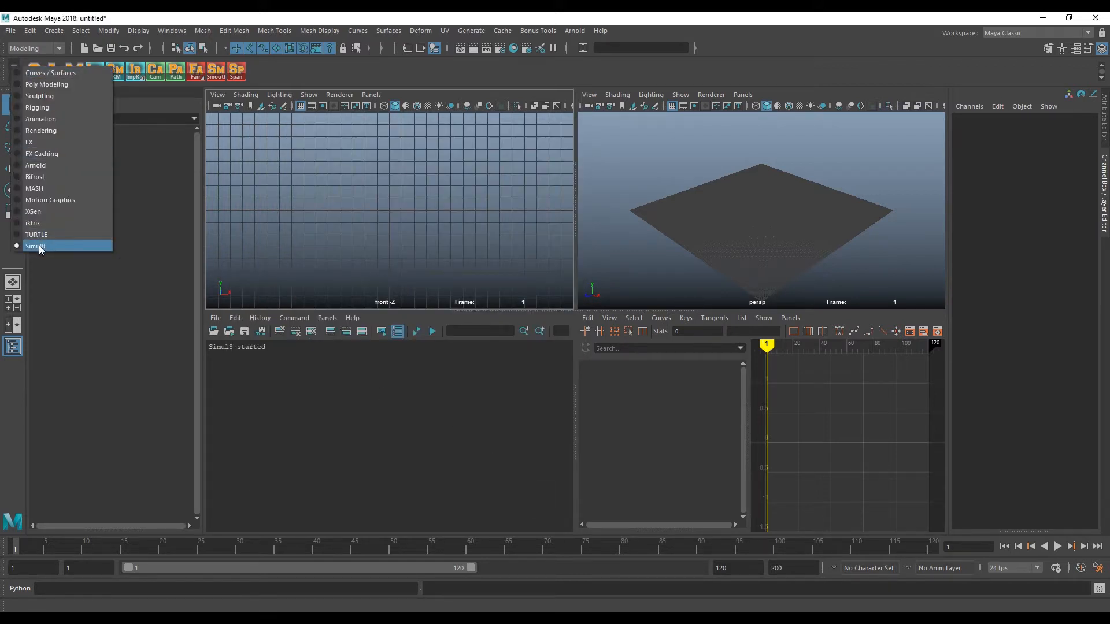
pyautogui.click(290, 77)
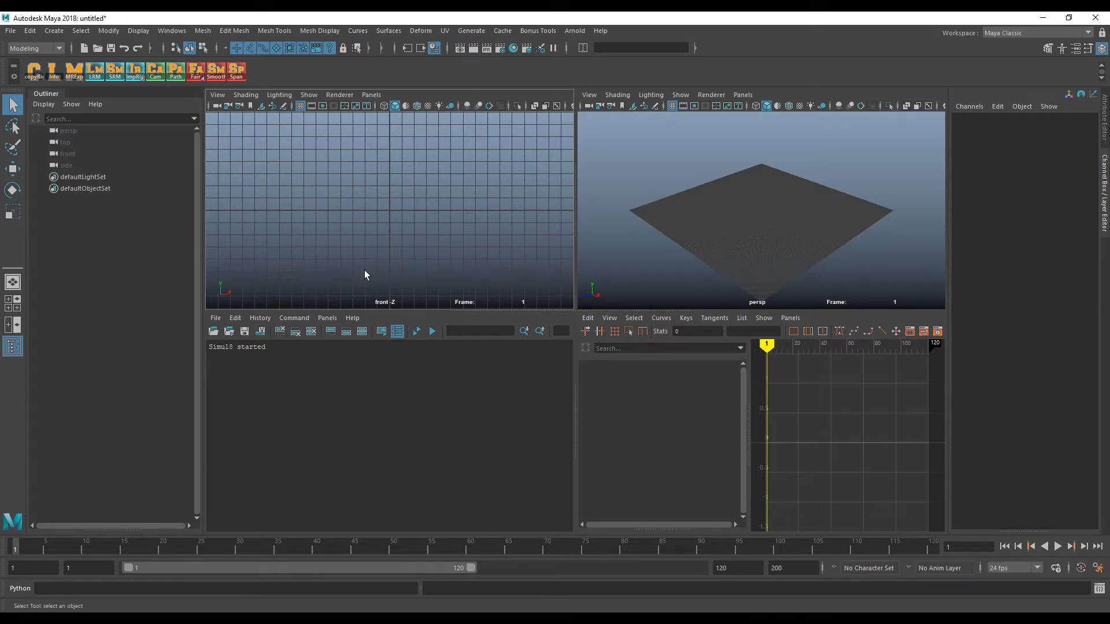
# Import the Bolt rigMover rig and show it full-size in the perspective view.
pyautogui.rightClick(137, 73)
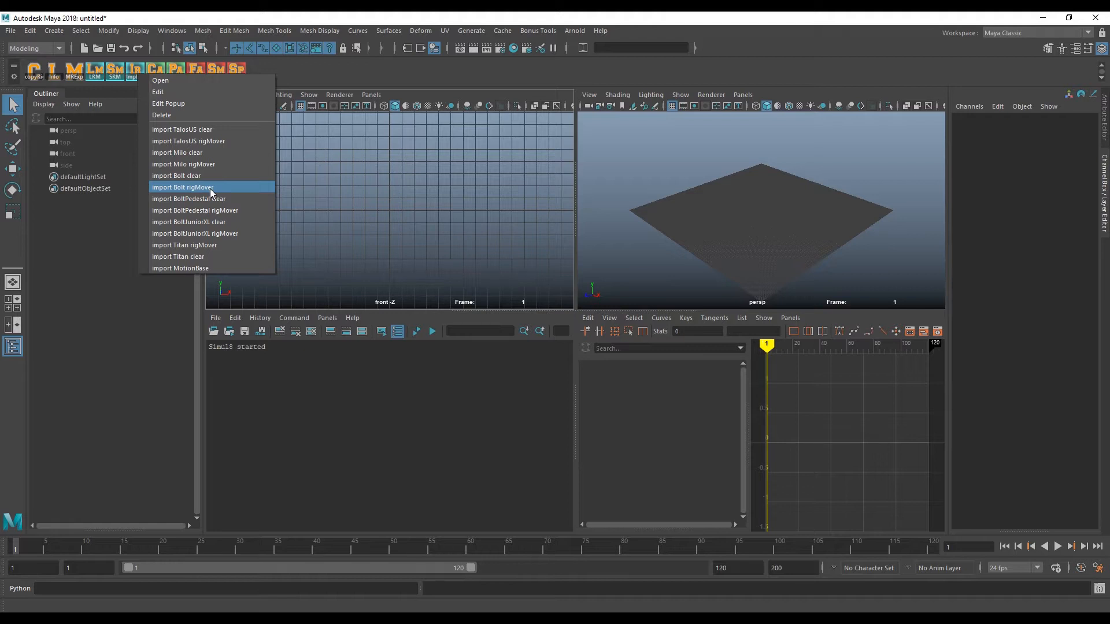
pyautogui.click(212, 190)
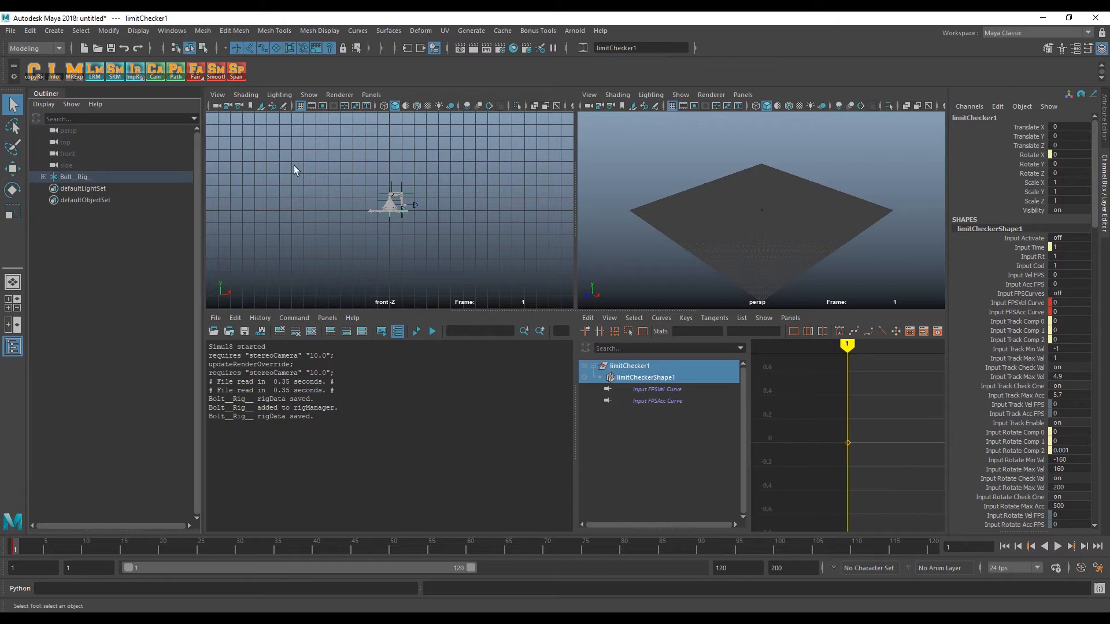
pyautogui.click(827, 94)
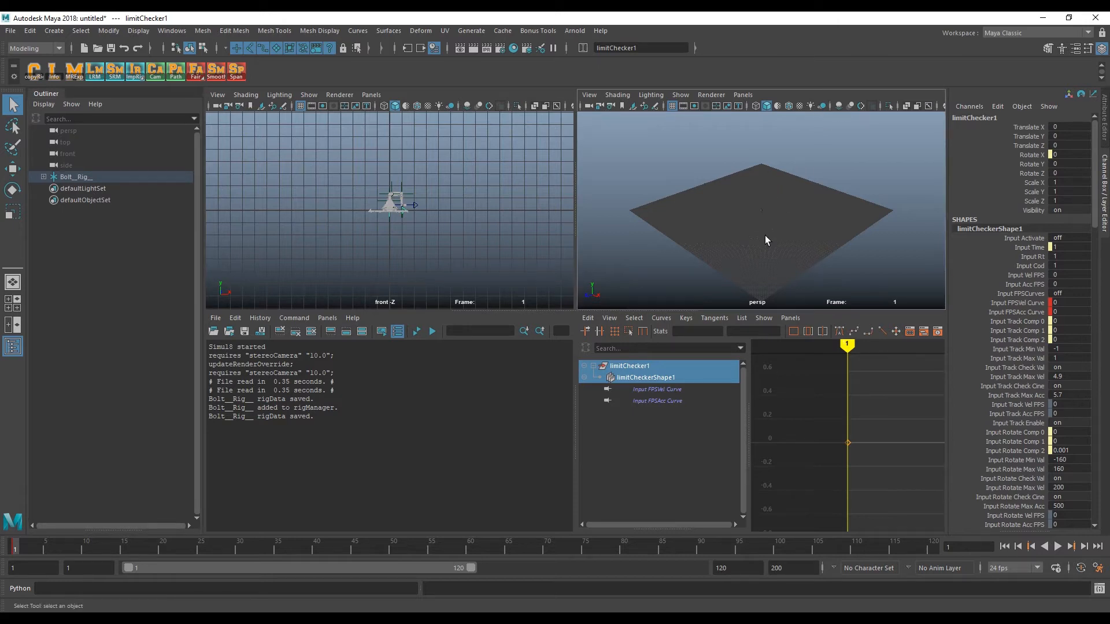
pyautogui.press('a')
pyautogui.scroll(3, 766, 219)
pyautogui.press('space')
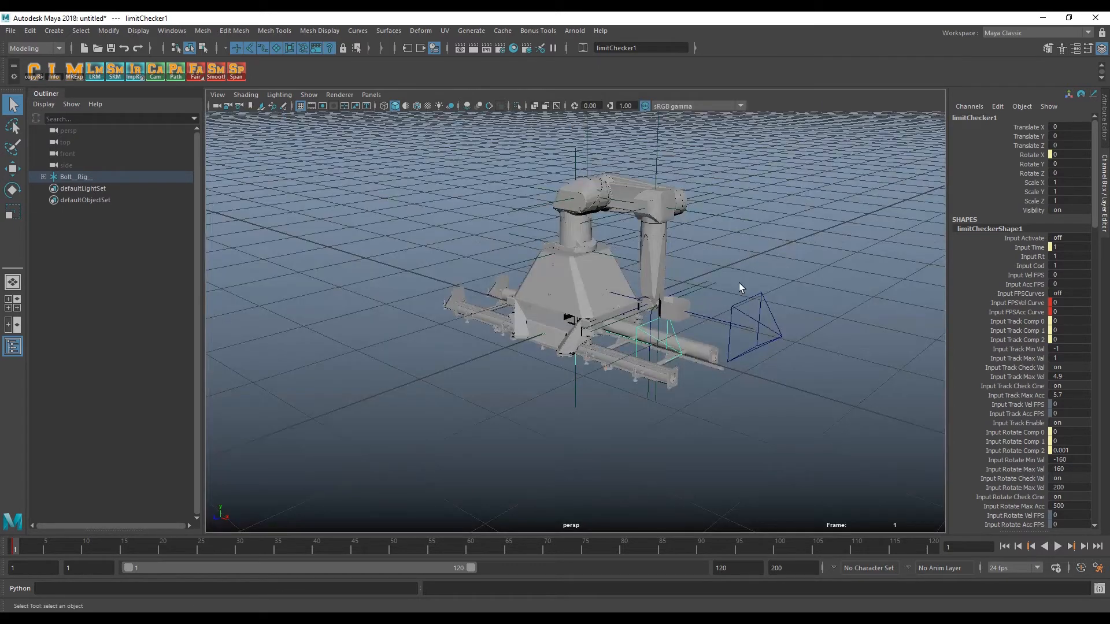
pyautogui.keyDown('alt'); pyautogui.moveTo(589, 327); pyautogui.dragTo(582, 364); pyautogui.keyUp('alt')
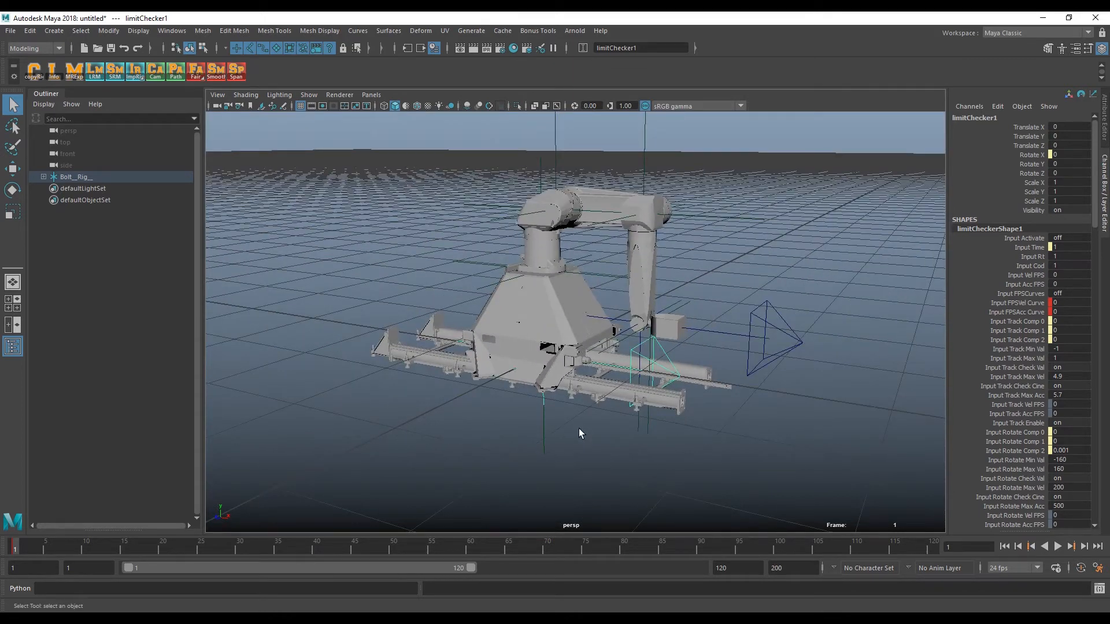
# Select Bolt__Rig__ and set its X, Y and Z scale to 100.
pyautogui.click(133, 177)
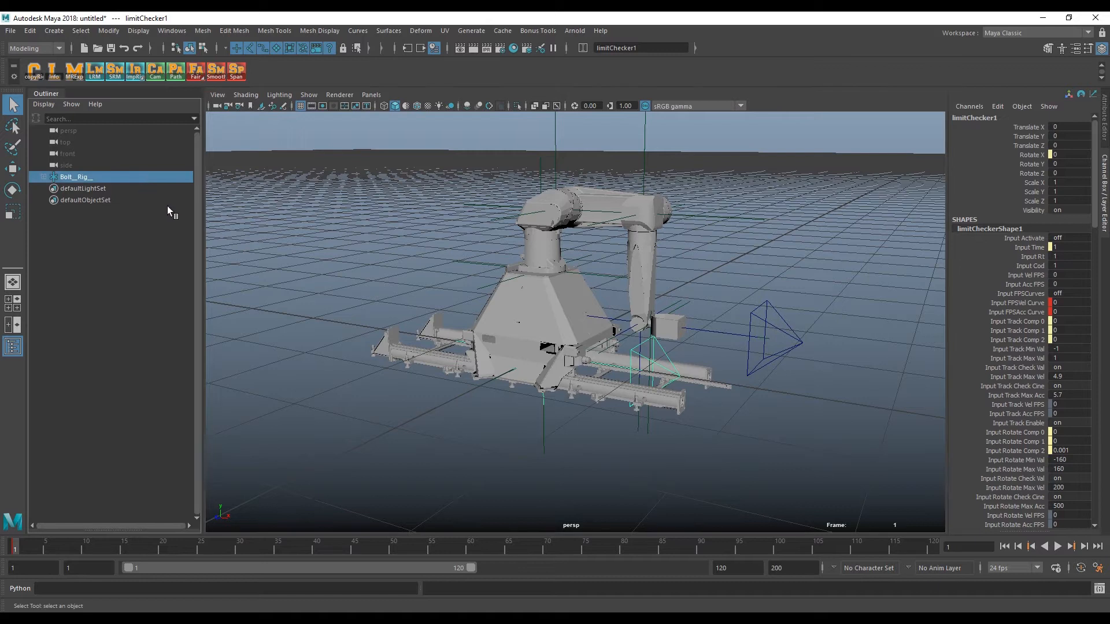
pyautogui.press('f')
pyautogui.moveTo(1079, 191); pyautogui.dragTo(1079, 201)
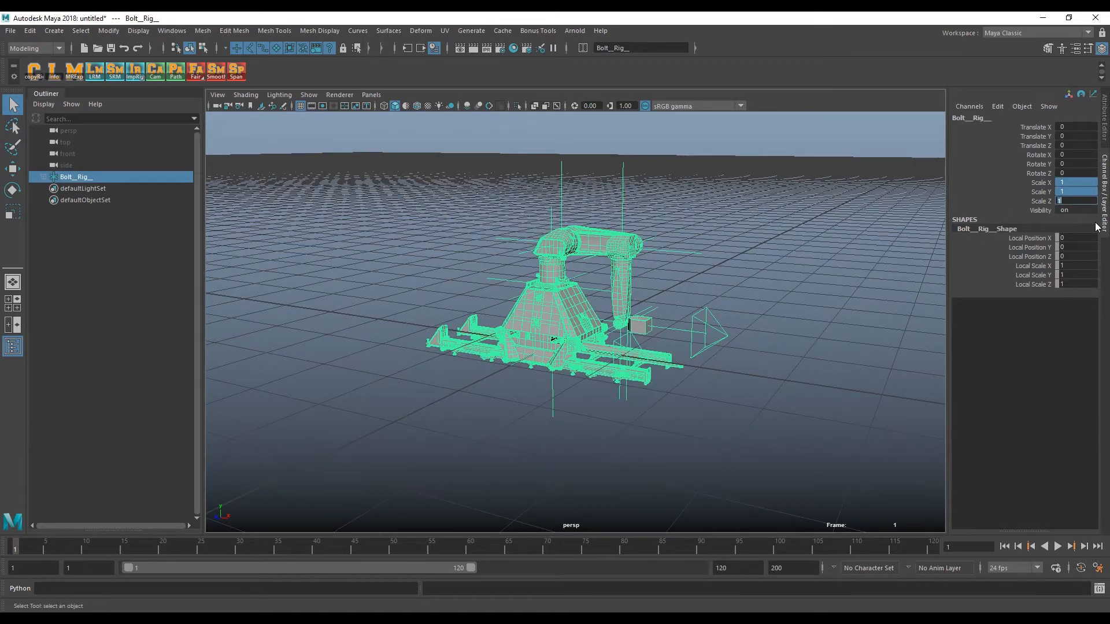
pyautogui.write('100')
pyautogui.press('Return')
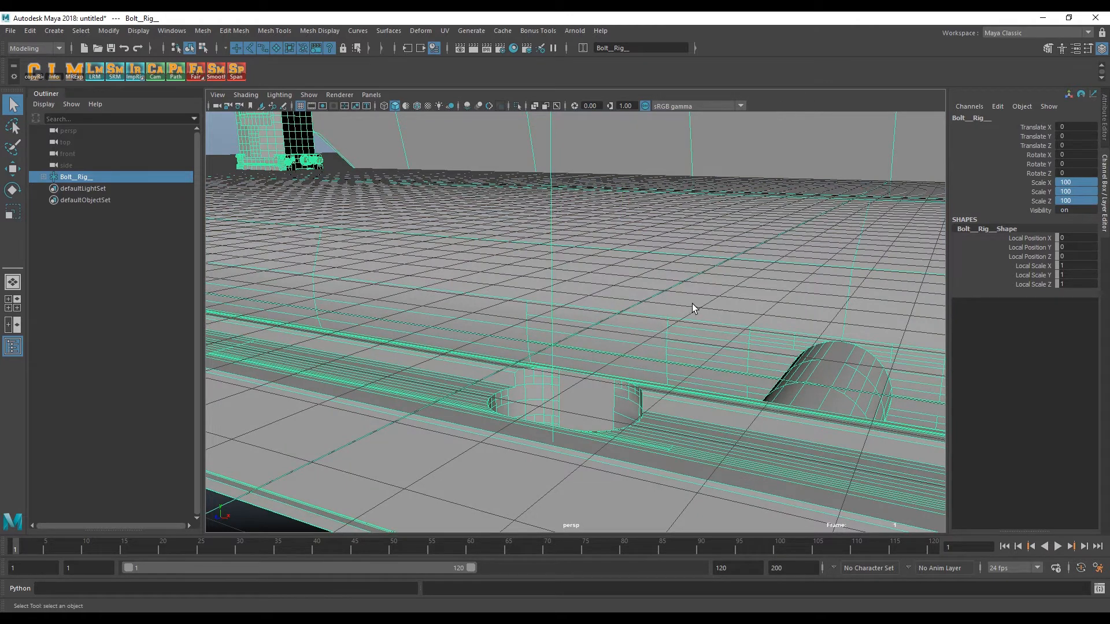
# In the front view, raise Bolt__Rig__ by setting its Translate Y to 20, and clear the selection.
pyautogui.press('f')
pyautogui.keyDown('alt'); pyautogui.moveTo(633, 293); pyautogui.dragTo(648, 315); pyautogui.keyUp('alt')
pyautogui.press('e')
pyautogui.press('w')
pyautogui.press('space')
pyautogui.press('space')
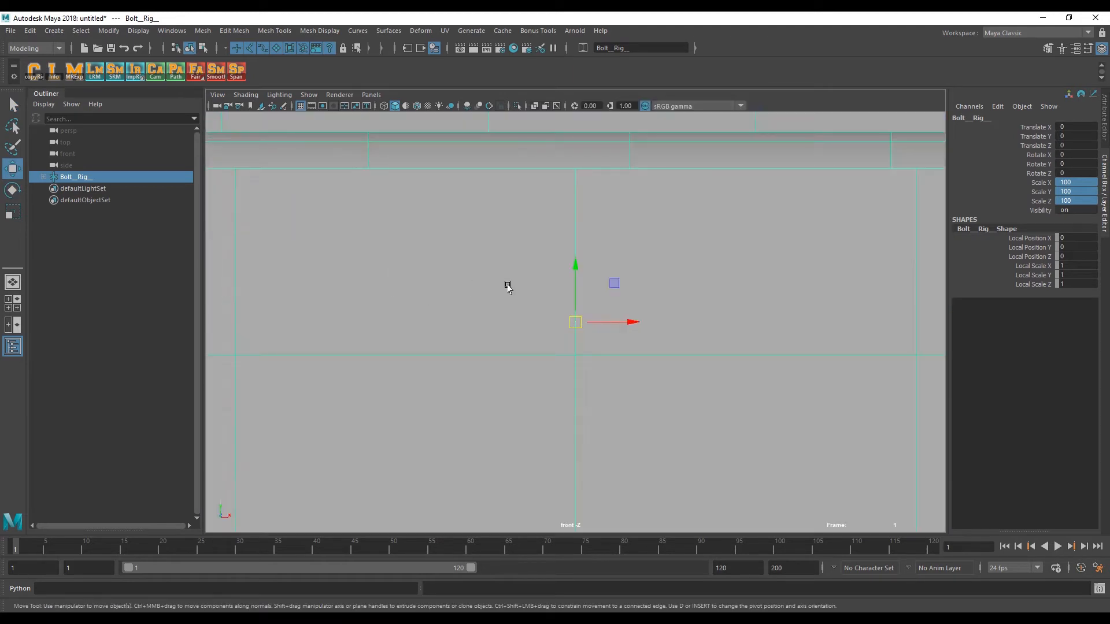
pyautogui.press('f')
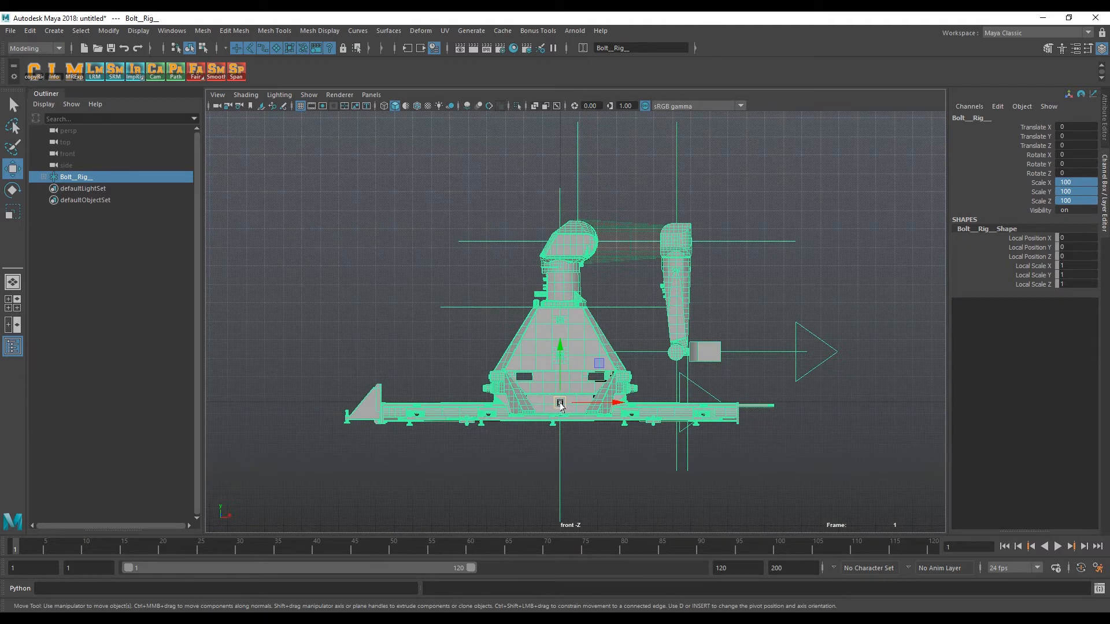
pyautogui.click(133, 168)
pyautogui.click(168, 178)
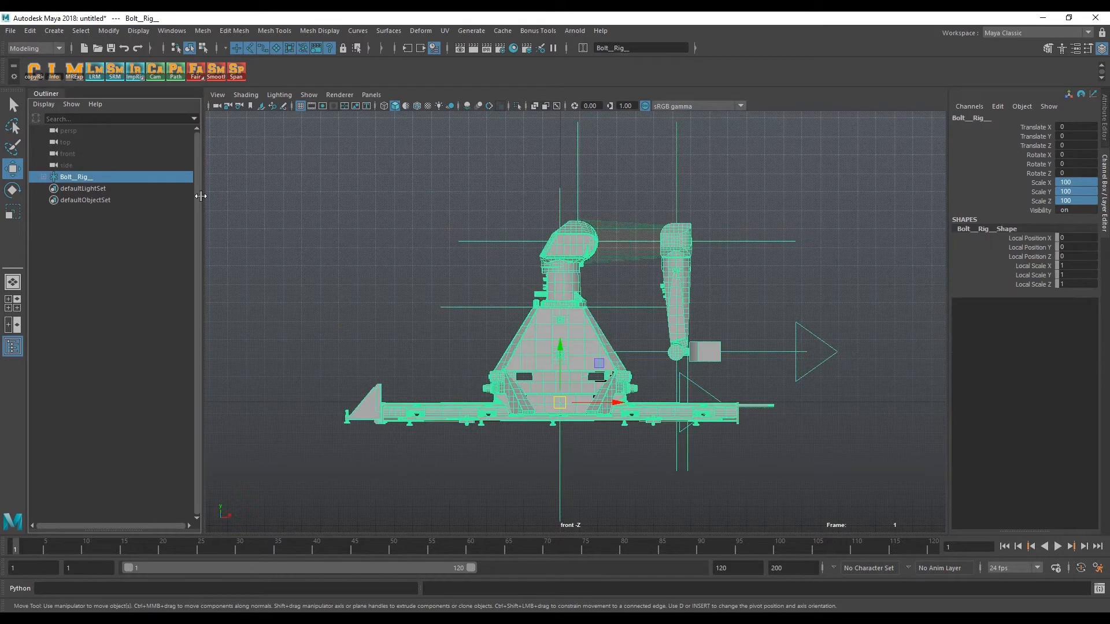
pyautogui.click(1074, 136)
pyautogui.write('20')
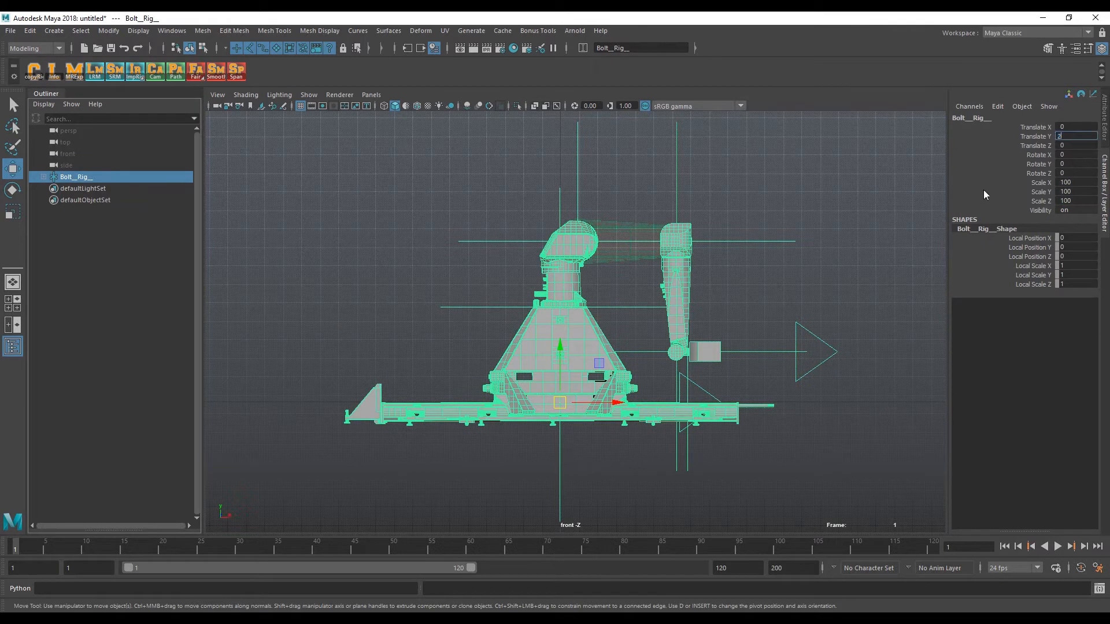
pyautogui.press('Return')
pyautogui.click(806, 186)
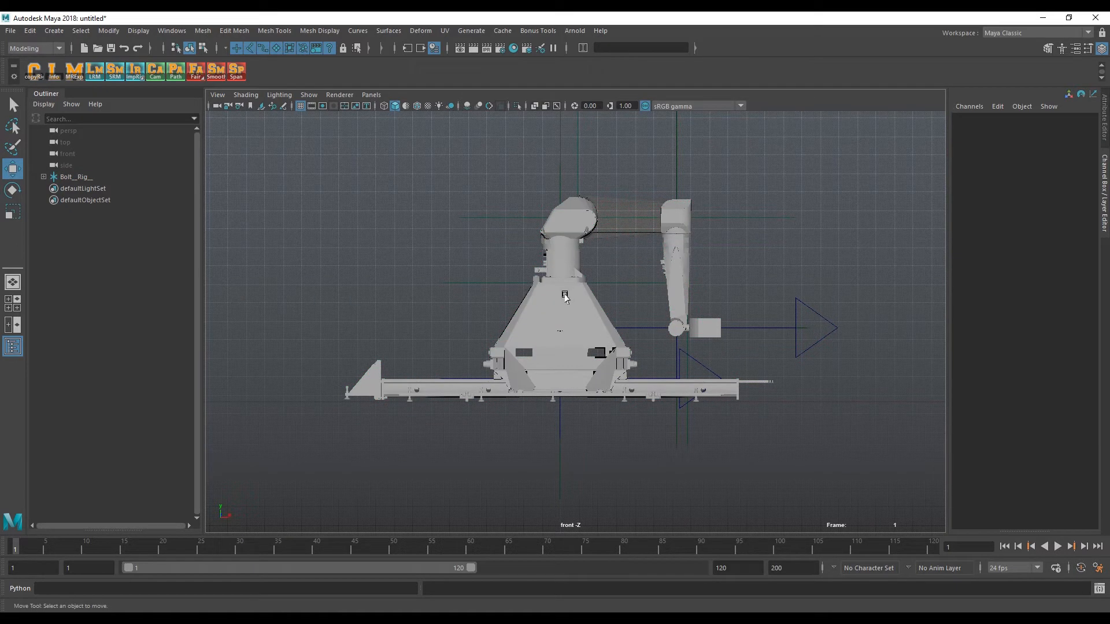
# Display the rig with textured shading in the perspective view and hide the locators.
pyautogui.press('space')
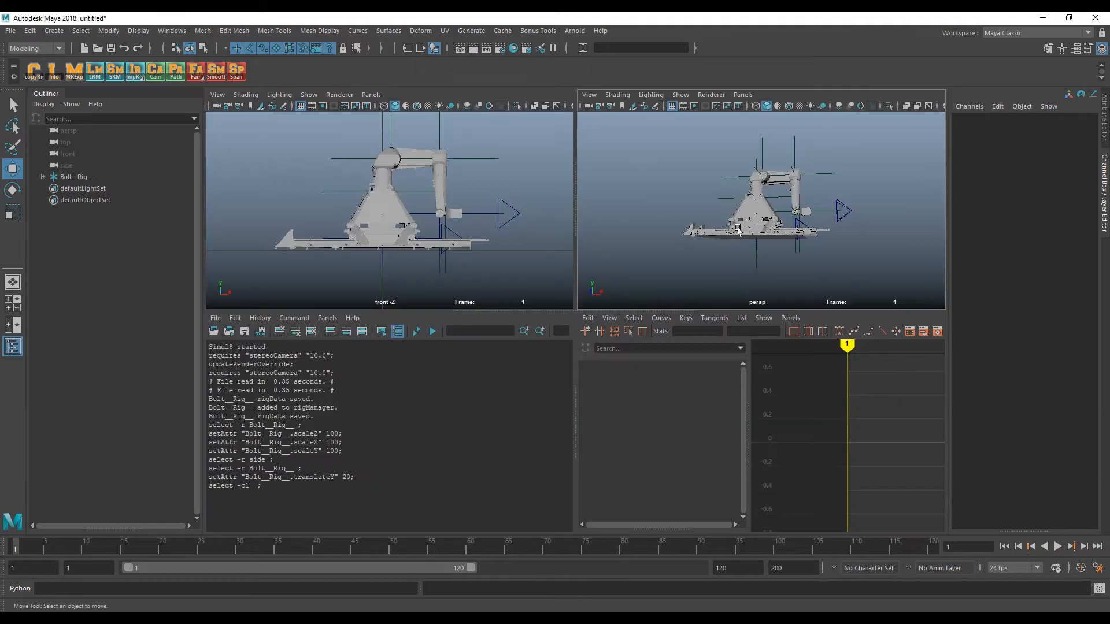
pyautogui.press('space')
pyautogui.moveTo(694, 231)
pyautogui.keyDown('alt'); pyautogui.mouseDown()
pyautogui.moveTo(472, 284)
pyautogui.moveTo(469, 265)
pyautogui.mouseUp(); pyautogui.keyUp('alt')
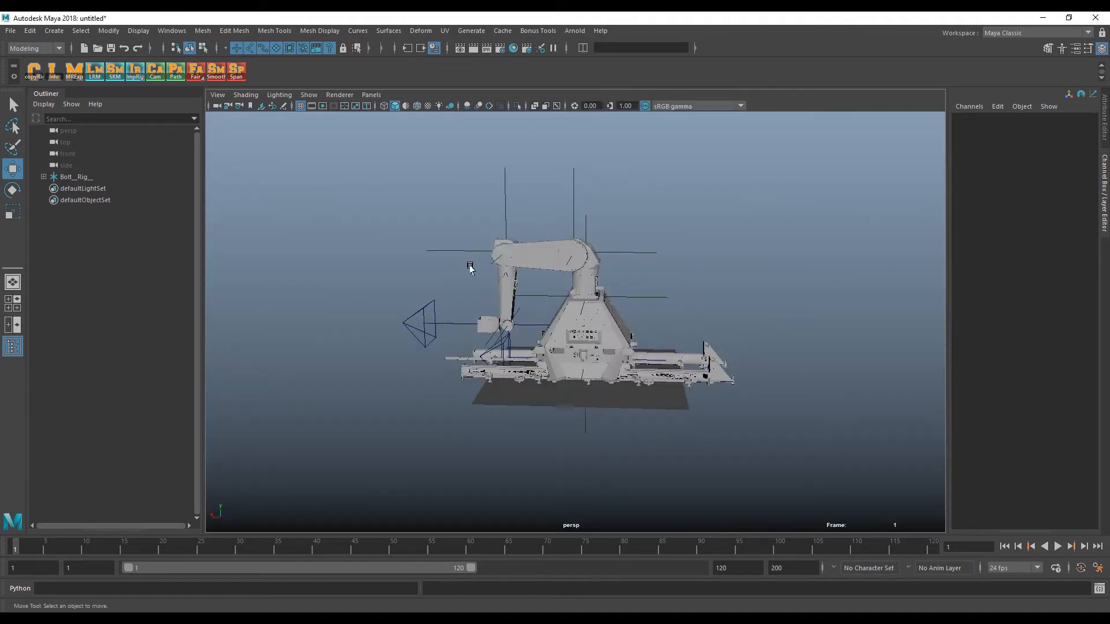
pyautogui.press('6')
pyautogui.keyDown('alt'); pyautogui.moveTo(560, 305); pyautogui.dragTo(608, 300); pyautogui.keyUp('alt')
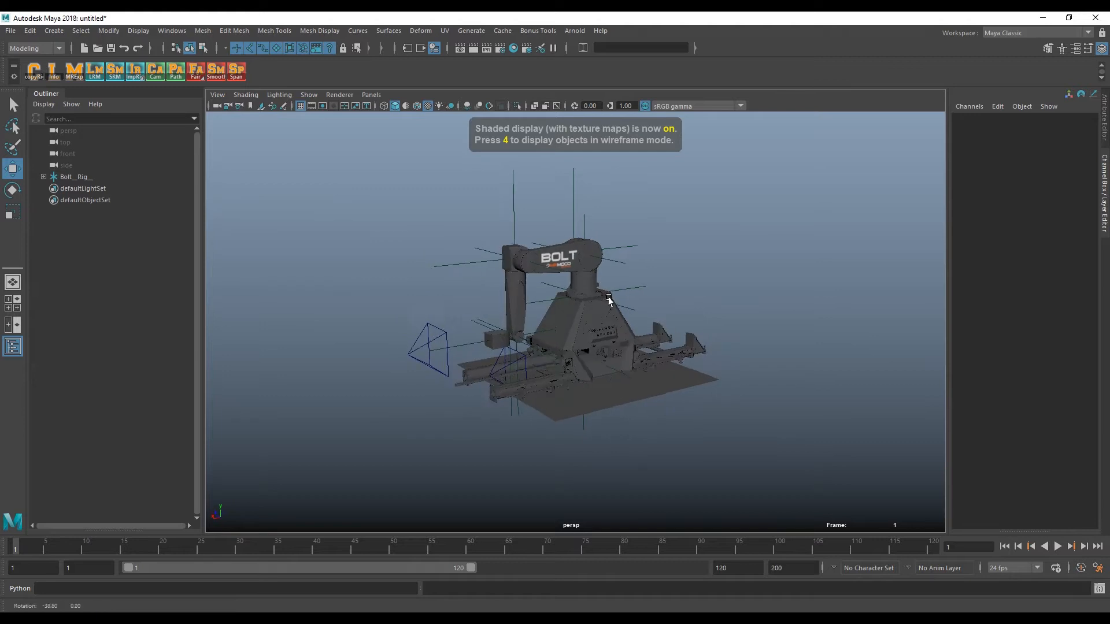
pyautogui.click(309, 96)
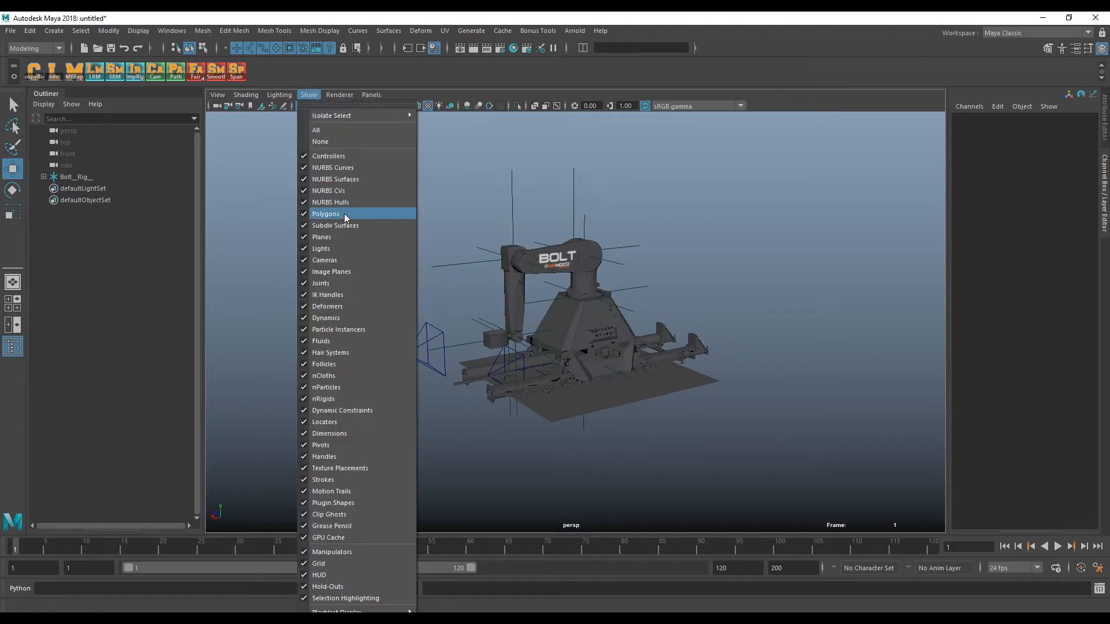
pyautogui.click(327, 423)
pyautogui.scroll(3, 633, 266)
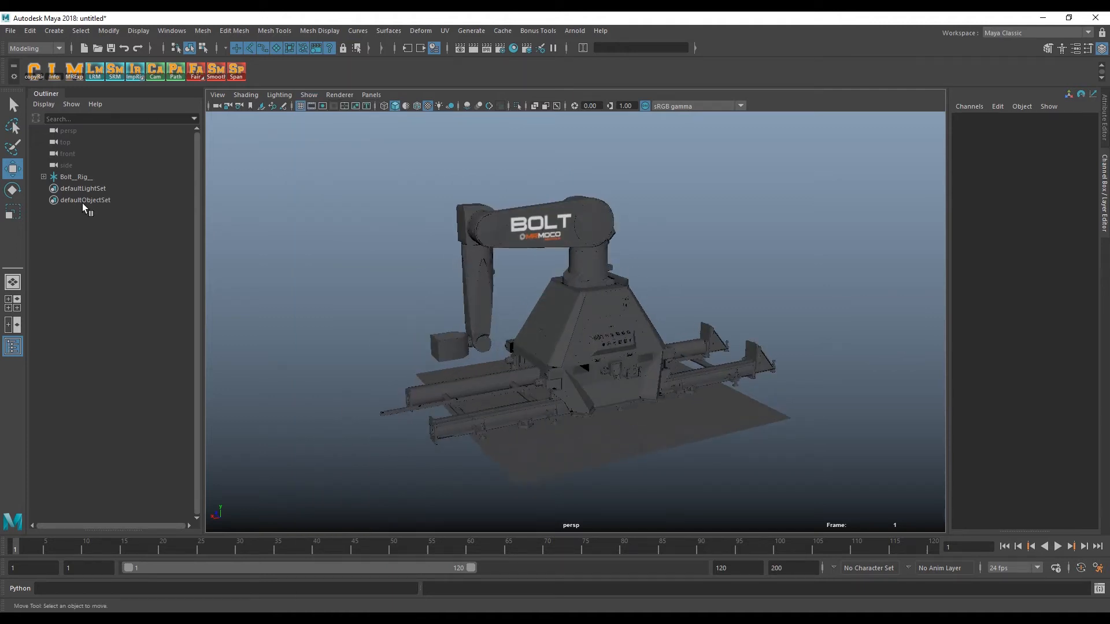
# Expand the Bolt__Rig__ hierarchy, select RigMover1 and turn the display of locators back on in the perspective view.
pyautogui.click(43, 177)
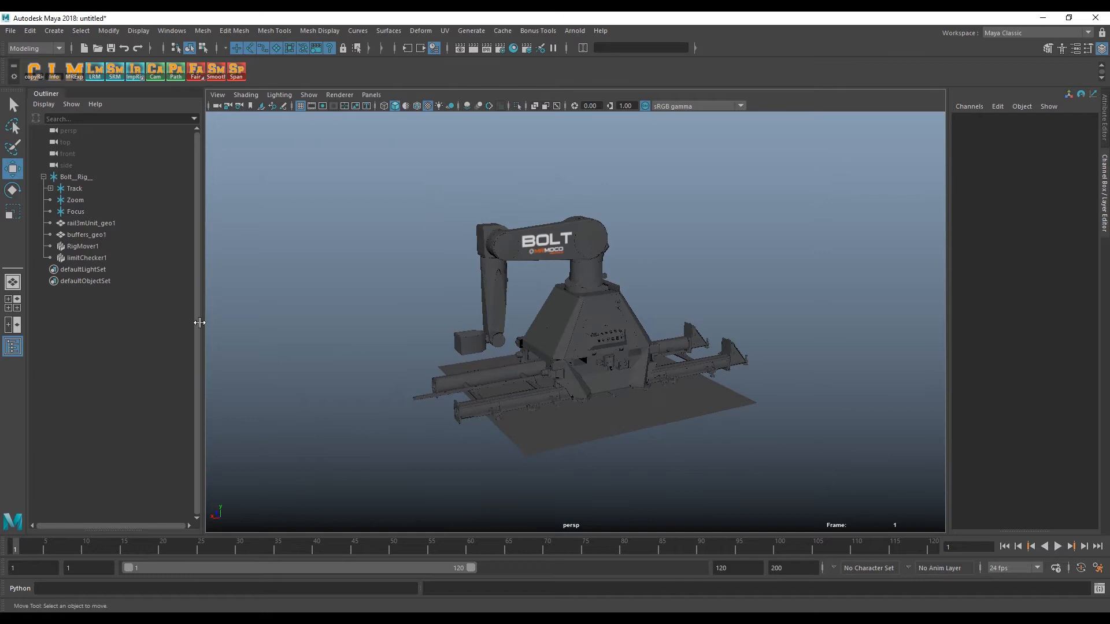
pyautogui.click(103, 247)
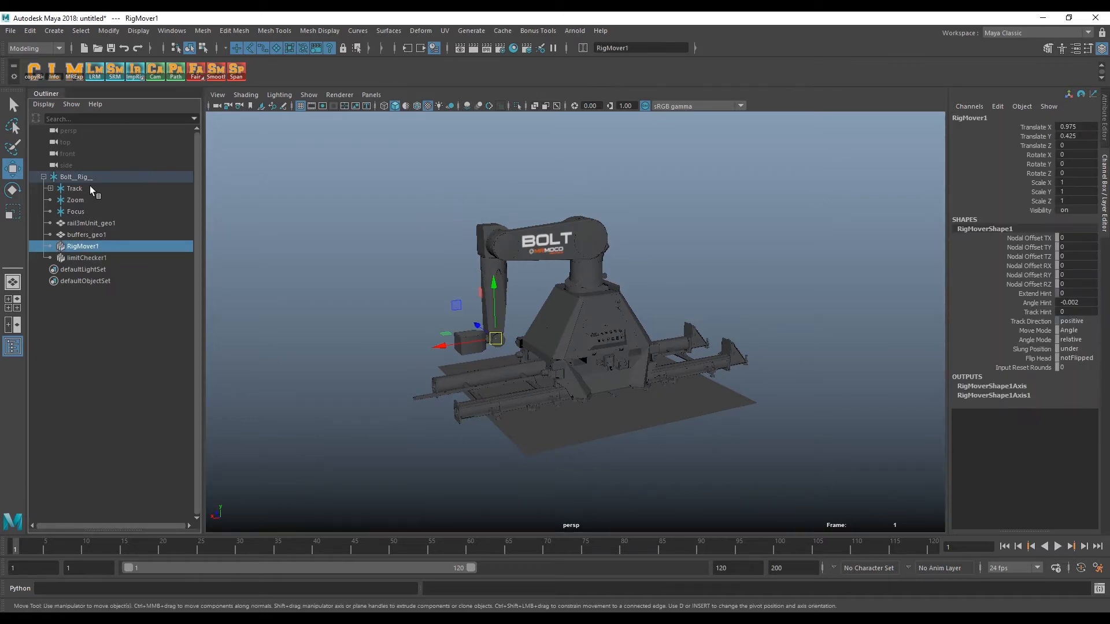
pyautogui.click(107, 266)
pyautogui.click(125, 258)
pyautogui.click(124, 248)
pyautogui.click(309, 94)
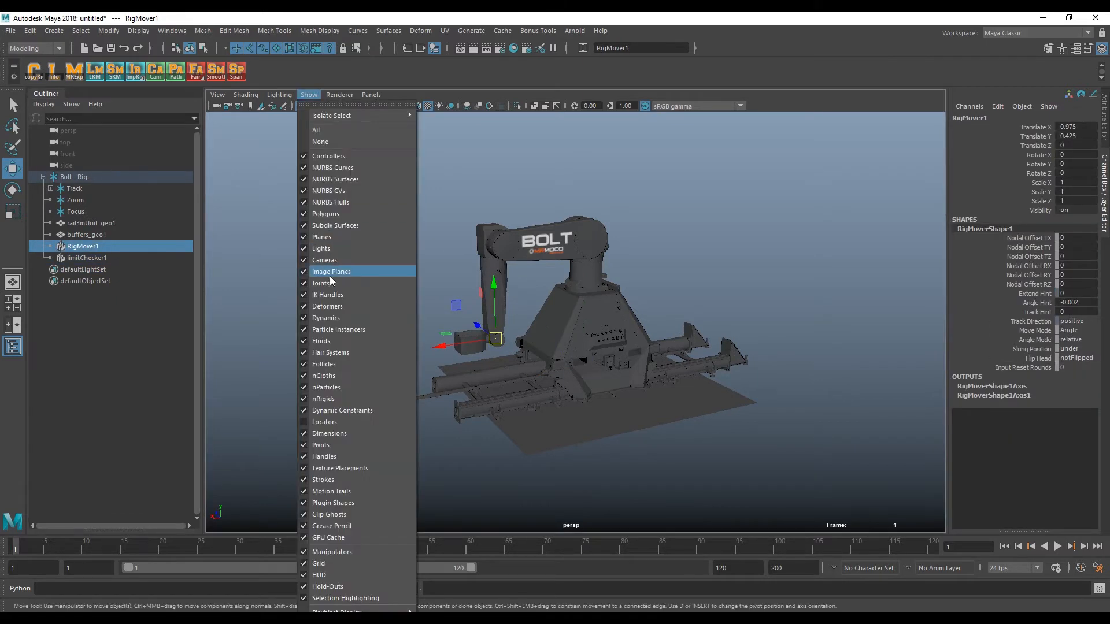
pyautogui.click(320, 423)
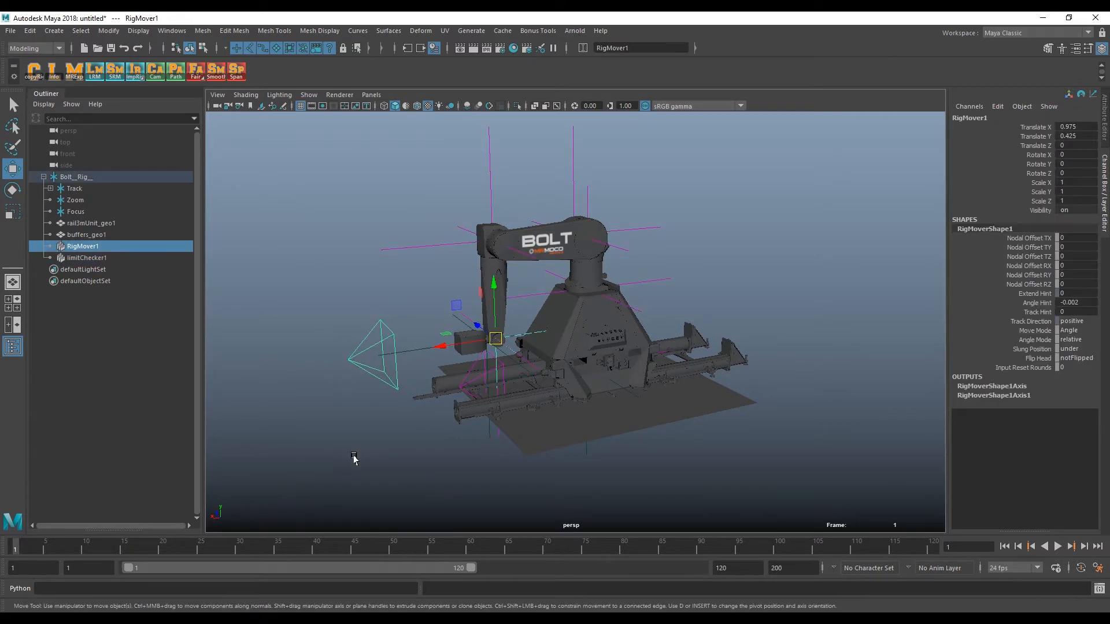
# Move RigMover1 up and outward to about X 1.43, Y 1.34, Z 0.49 so that the robot arm follows.
pyautogui.moveTo(457, 305); pyautogui.dragTo(403, 188)
pyautogui.moveTo(392, 210); pyautogui.dragTo(405, 209)
pyautogui.keyDown('alt'); pyautogui.moveTo(404, 211); pyautogui.dragTo(506, 273); pyautogui.keyUp('alt')
pyautogui.moveTo(520, 332); pyautogui.dragTo(495, 287)
pyautogui.scroll(-3, 495, 287)
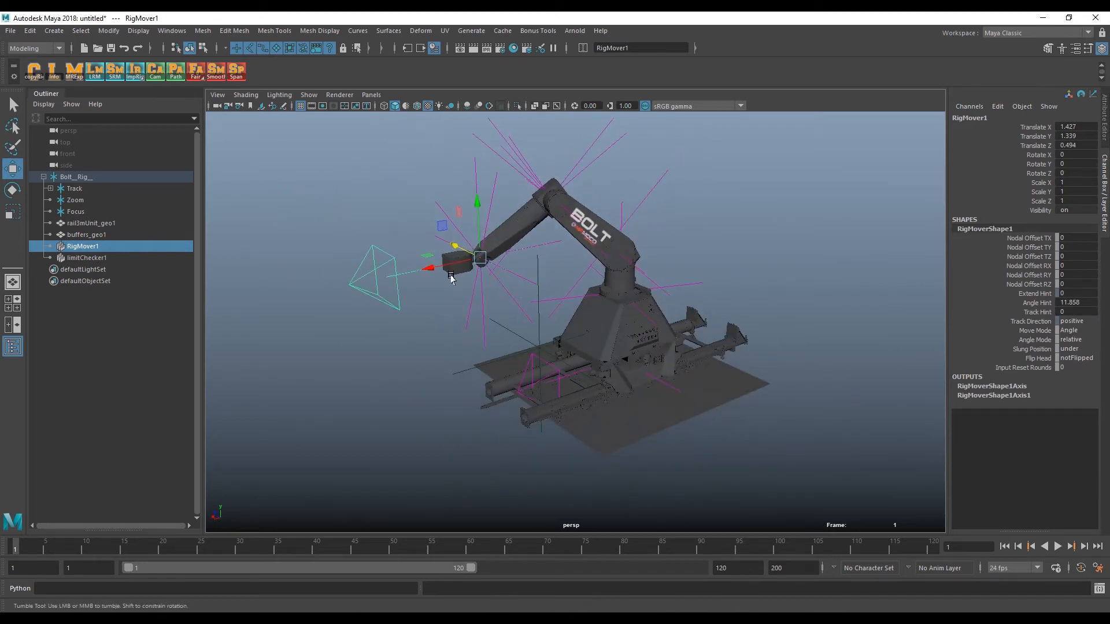
# Create a new camera and move it in front of the robot arm, to about X 258, Y 104.
pyautogui.press('space')
pyautogui.moveTo(279, 151); pyautogui.dragTo(459, 230)
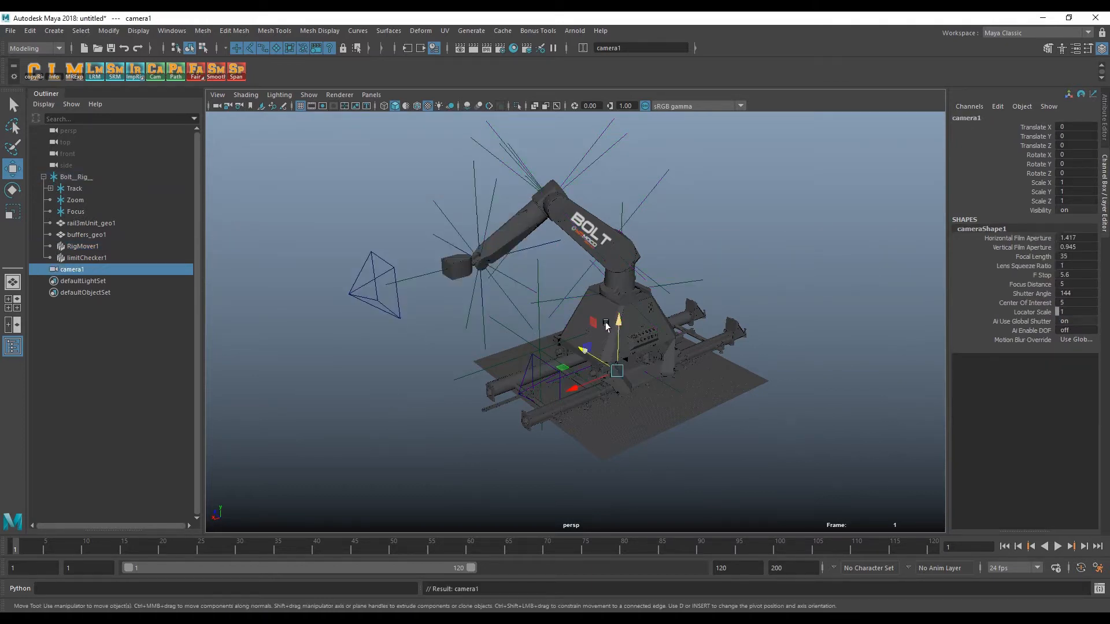
pyautogui.keyDown('alt'); pyautogui.moveTo(594, 331); pyautogui.dragTo(558, 313); pyautogui.keyUp('alt')
pyautogui.moveTo(581, 349); pyautogui.dragTo(362, 295)
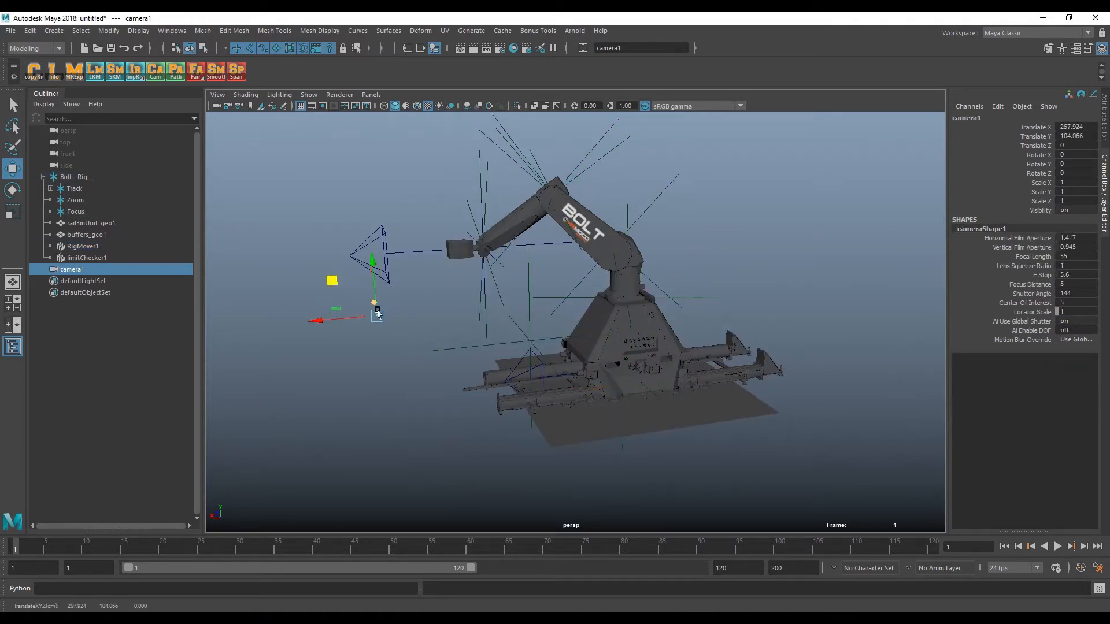
# Set the new camera's locator scale to 25 and rotate the camera to about -116 degrees around Y.
pyautogui.doubleClick(1073, 313)
pyautogui.write('25')
pyautogui.press('Return')
pyautogui.keyDown('alt'); pyautogui.moveTo(367, 340); pyautogui.dragTo(449, 354); pyautogui.keyUp('alt')
pyautogui.press('e')
pyautogui.moveTo(494, 405); pyautogui.dragTo(497, 341)
# Turn on Display Frustum for camera1 and return to its channel values with the Move tool active.
pyautogui.click(1100, 128)
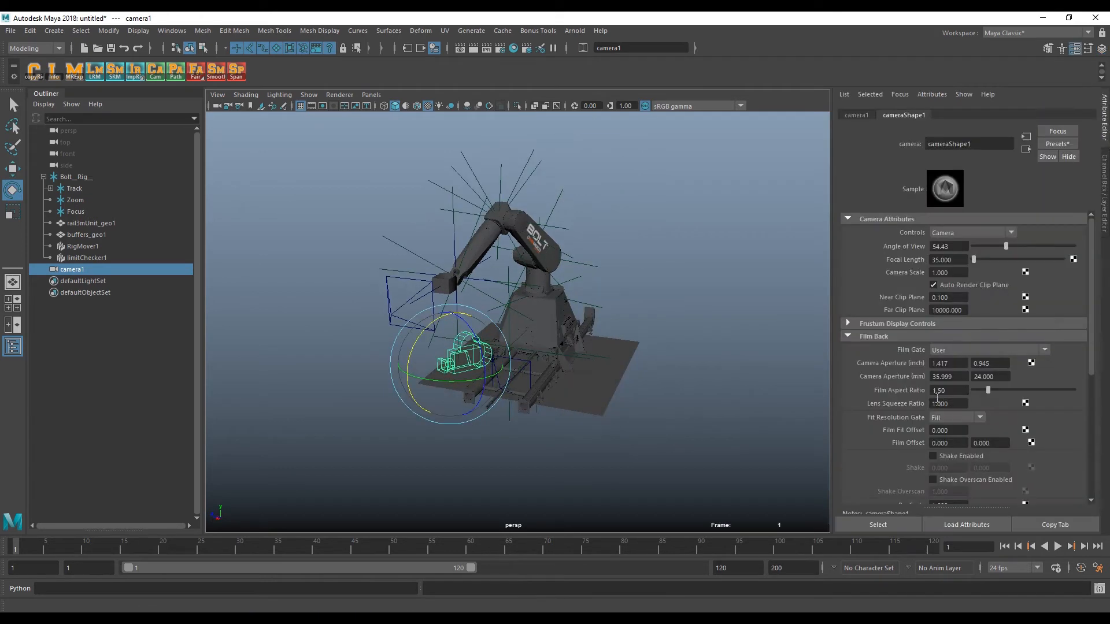
pyautogui.click(944, 325)
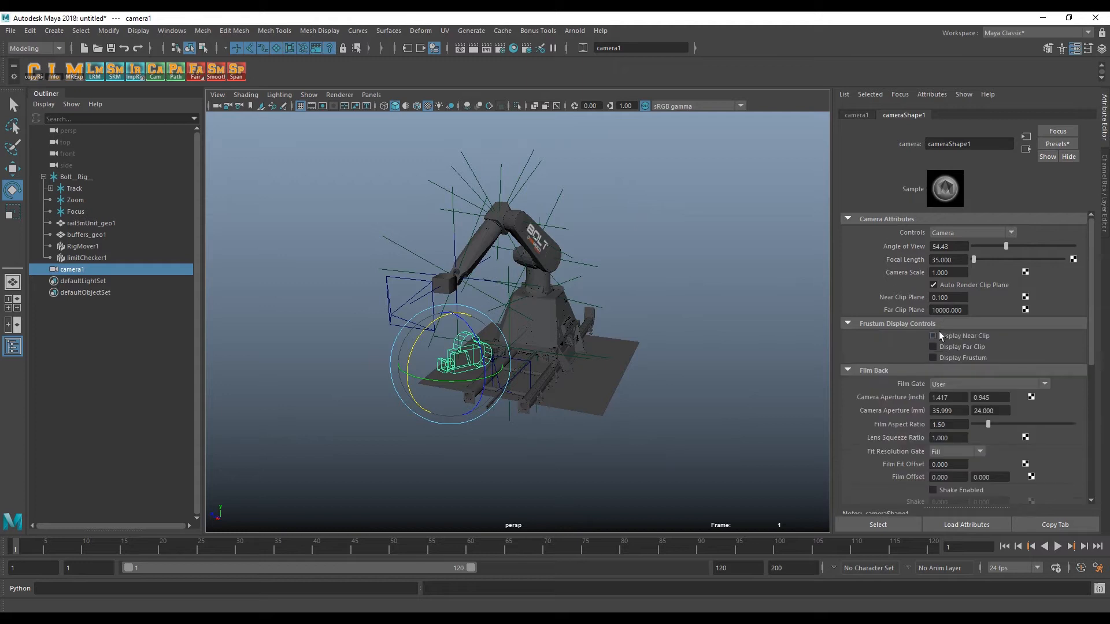
pyautogui.click(933, 358)
pyautogui.click(1107, 152)
pyautogui.keyDown('alt'); pyautogui.moveTo(684, 357); pyautogui.dragTo(405, 380); pyautogui.keyUp('alt')
pyautogui.press('w')
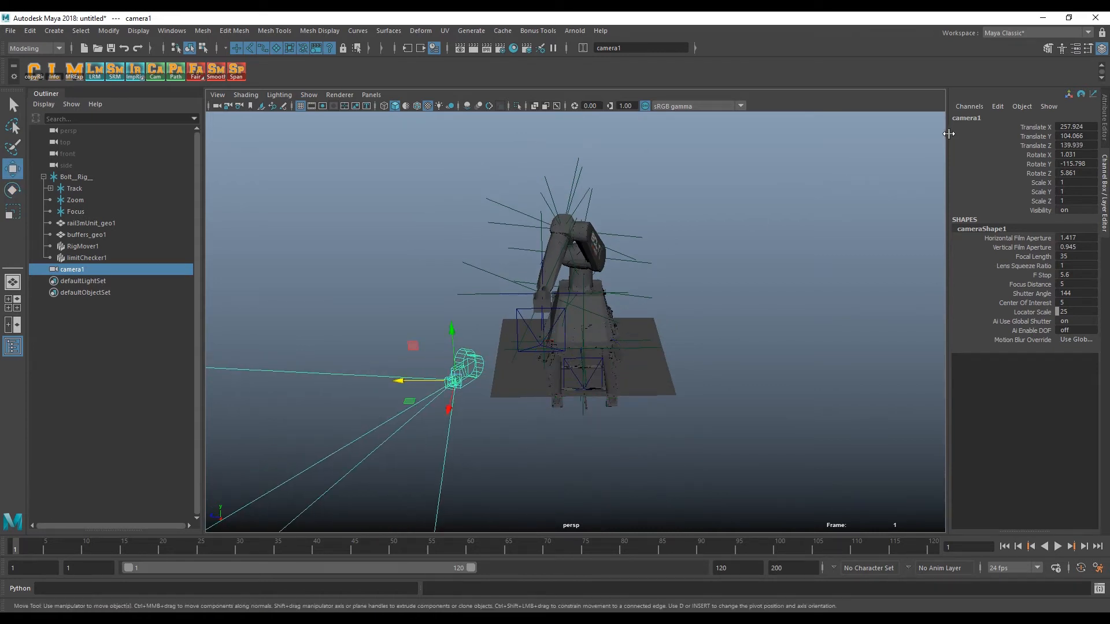
# Key camera1's translate and rotate channels at frame 1.
pyautogui.moveTo(1044, 178); pyautogui.dragTo(1035, 128)
pyautogui.rightClick(1036, 161)
pyautogui.click(1018, 160)
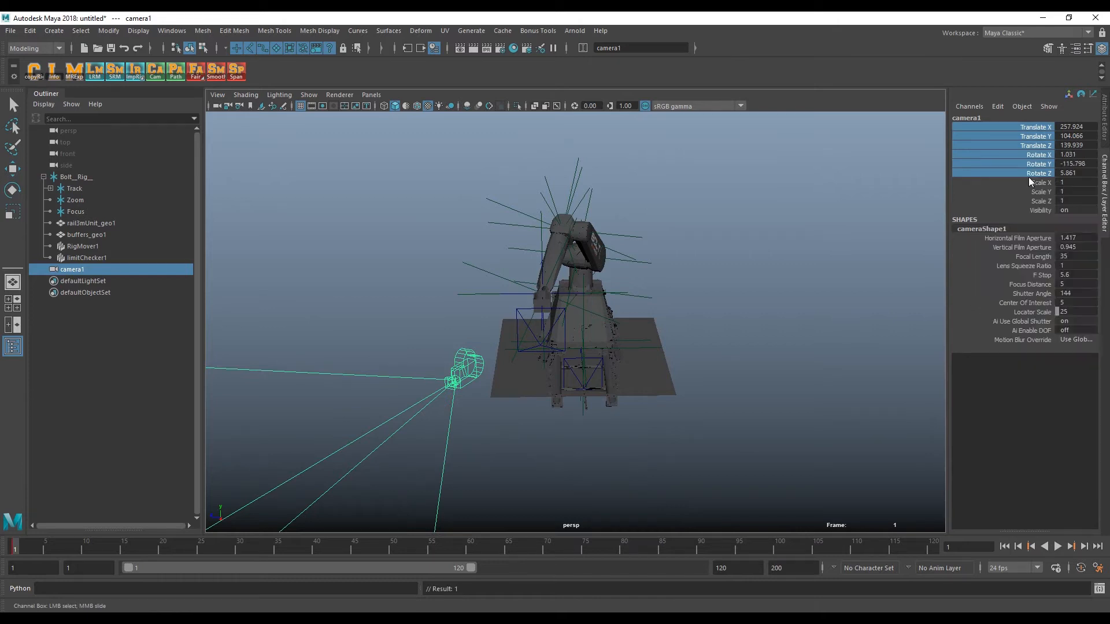
# At the end of the timeline, move camera1 up and across to the other side, rotate it, and key its translate and rotate channels.
pyautogui.click(930, 548)
pyautogui.press('w')
pyautogui.moveTo(413, 347); pyautogui.dragTo(659, 245)
pyautogui.keyDown('alt'); pyautogui.moveTo(654, 326); pyautogui.dragTo(750, 310); pyautogui.keyUp('alt')
pyautogui.moveTo(759, 159); pyautogui.dragTo(759, 180)
pyautogui.keyDown('alt'); pyautogui.moveTo(766, 240); pyautogui.dragTo(677, 265); pyautogui.keyUp('alt')
pyautogui.press('e')
pyautogui.moveTo(721, 377); pyautogui.dragTo(708, 286)
pyautogui.rightClick(1025, 157)
pyautogui.click(1026, 181)
# Make the Bolt__ikRig__DL display layer visible during playback and play the camera animation.
pyautogui.hotkey('alt', 'v')
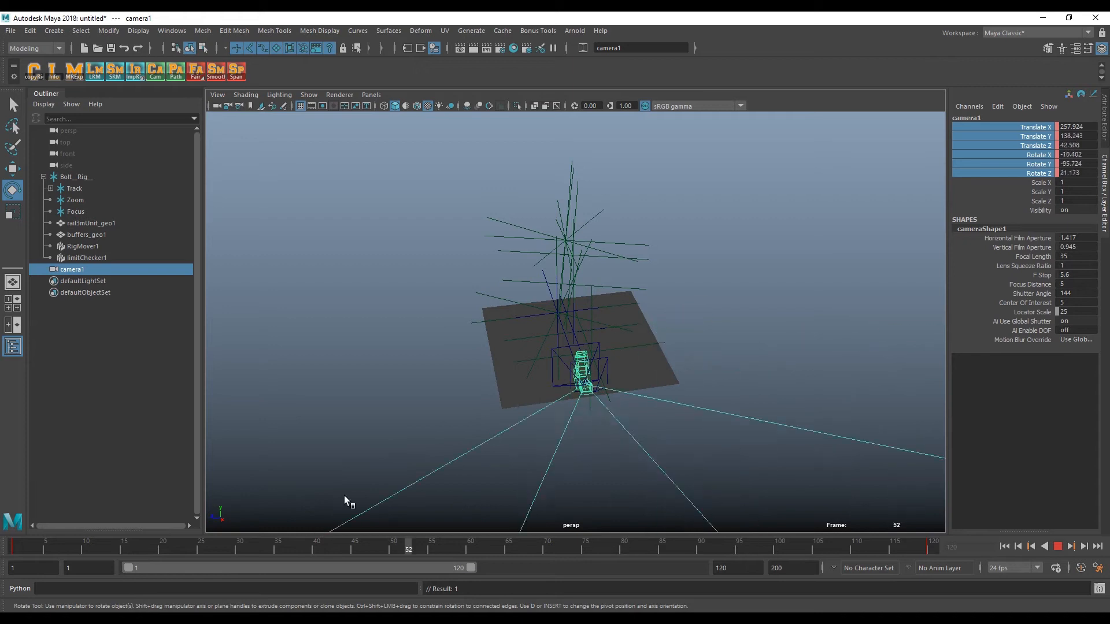
pyautogui.moveTo(552, 508); pyautogui.dragTo(163, 498)
pyautogui.click(1033, 529)
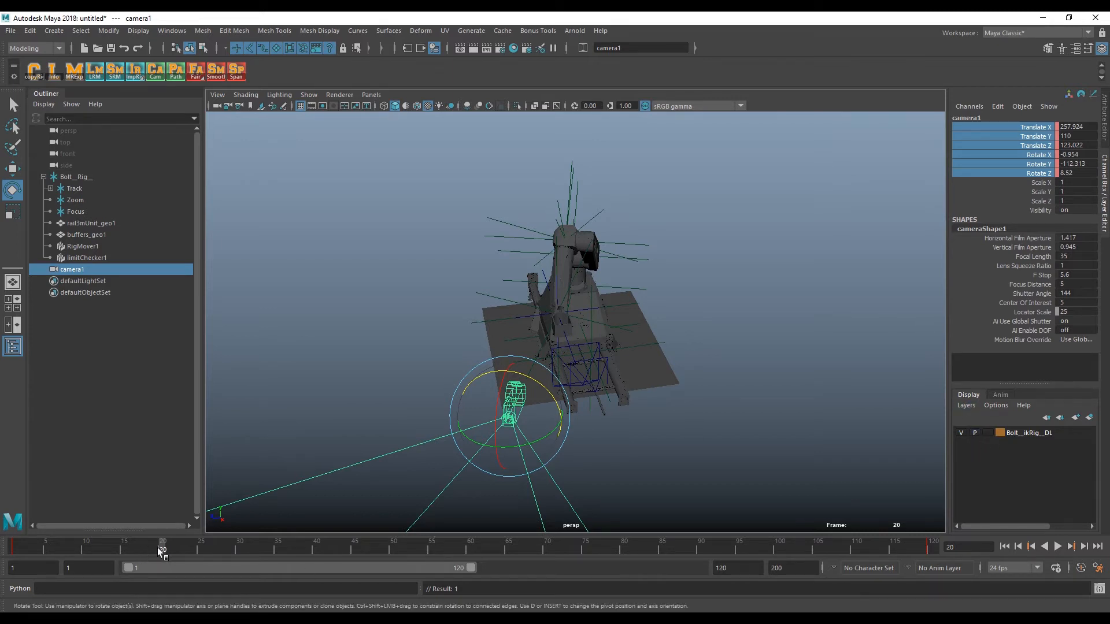
pyautogui.hotkey('alt', 'v')
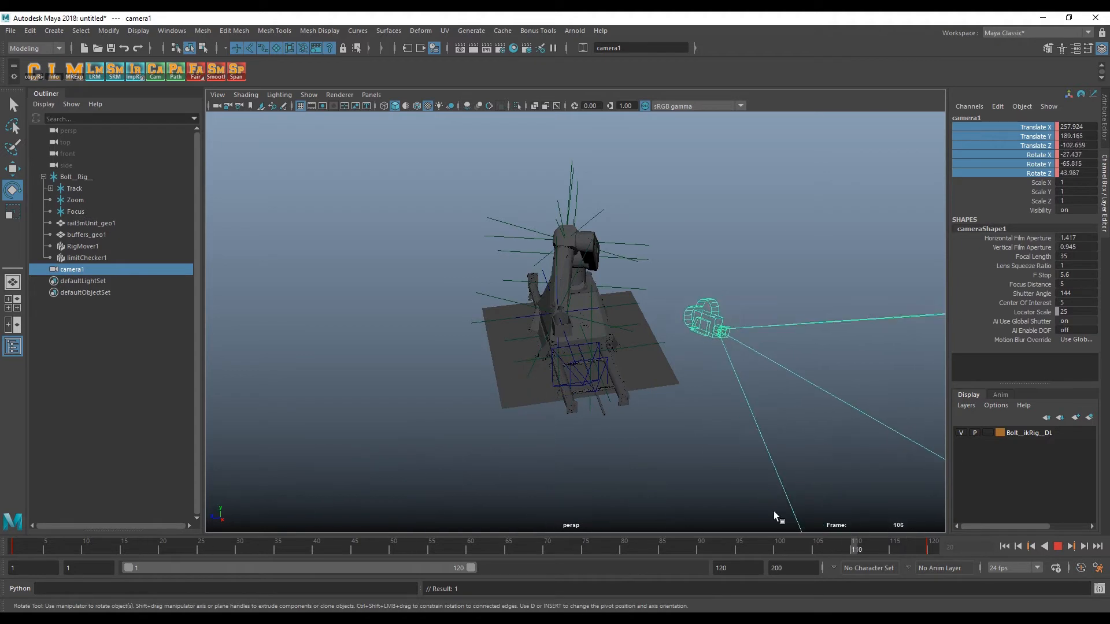
pyautogui.hotkey('alt', 'v')
pyautogui.moveTo(1031, 385); pyautogui.dragTo(1005, 571)
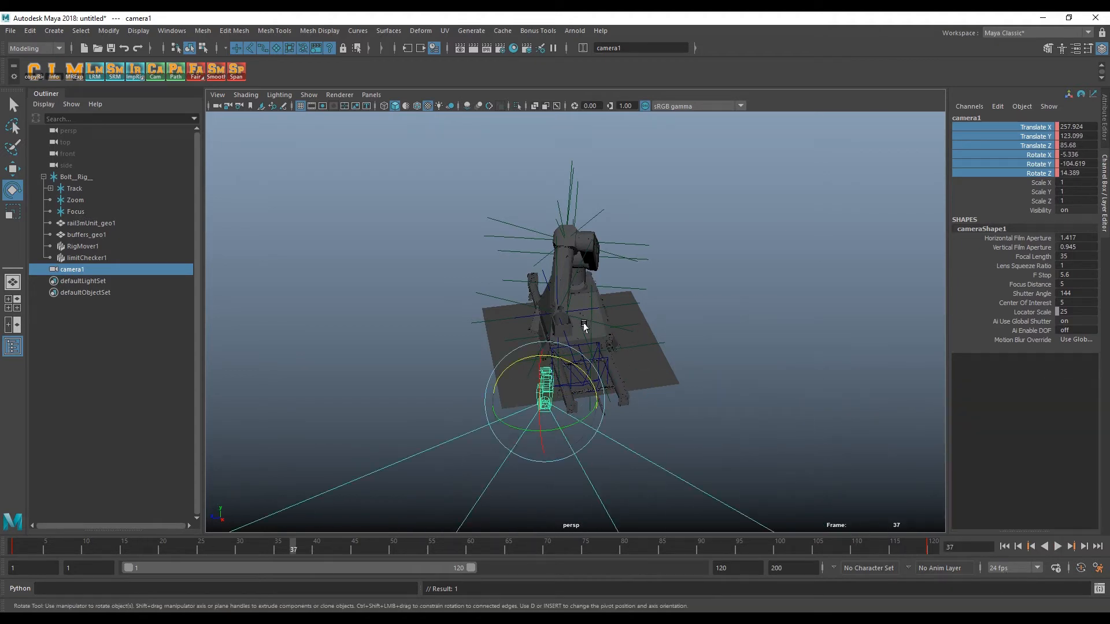
# Examine the animated camera's position relative to the head of the robot arm from several sides.
pyautogui.keyDown('alt'); pyautogui.moveTo(583, 321); pyautogui.dragTo(682, 314); pyautogui.keyUp('alt')
pyautogui.keyDown('alt'); pyautogui.moveTo(682, 315); pyautogui.dragTo(812, 315, button='right'); pyautogui.keyUp('alt')
pyautogui.keyDown('alt'); pyautogui.moveTo(813, 315); pyautogui.dragTo(738, 340, button='middle'); pyautogui.keyUp('alt')
pyautogui.keyDown('alt'); pyautogui.moveTo(737, 339); pyautogui.dragTo(786, 339); pyautogui.keyUp('alt')
pyautogui.keyDown('alt'); pyautogui.moveTo(731, 339); pyautogui.dragTo(635, 389, button='middle'); pyautogui.keyUp('alt')
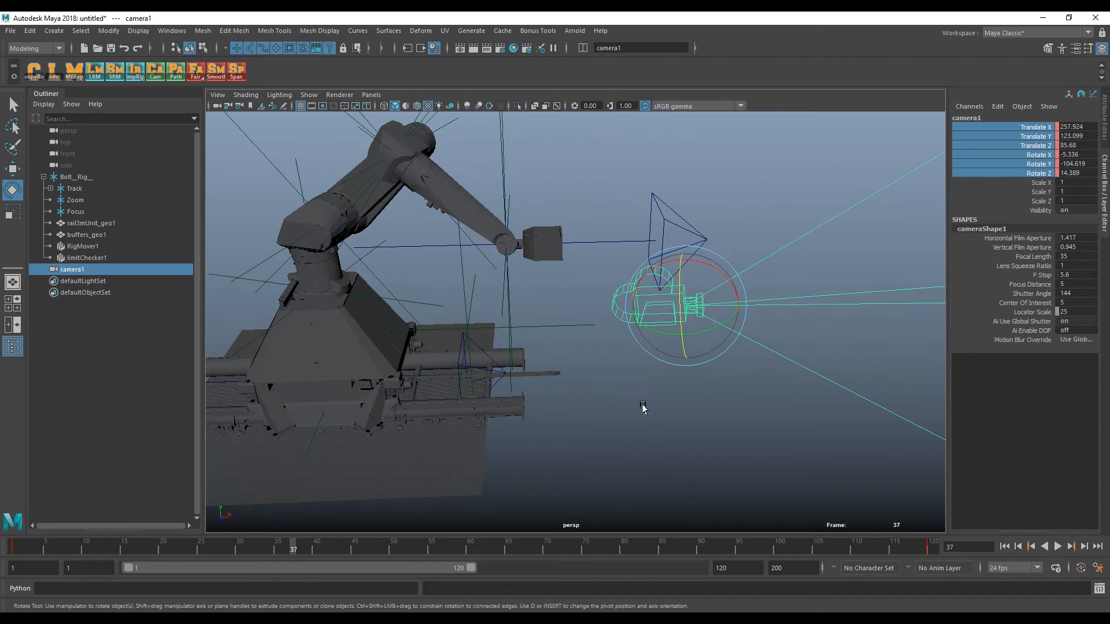
pyautogui.keyDown('alt'); pyautogui.moveTo(670, 302); pyautogui.dragTo(449, 291); pyautogui.keyUp('alt')
pyautogui.keyDown('alt'); pyautogui.moveTo(538, 288); pyautogui.dragTo(538, 356, button='middle'); pyautogui.keyUp('alt')
pyautogui.keyDown('alt'); pyautogui.moveTo(537, 353); pyautogui.dragTo(391, 281); pyautogui.keyUp('alt')
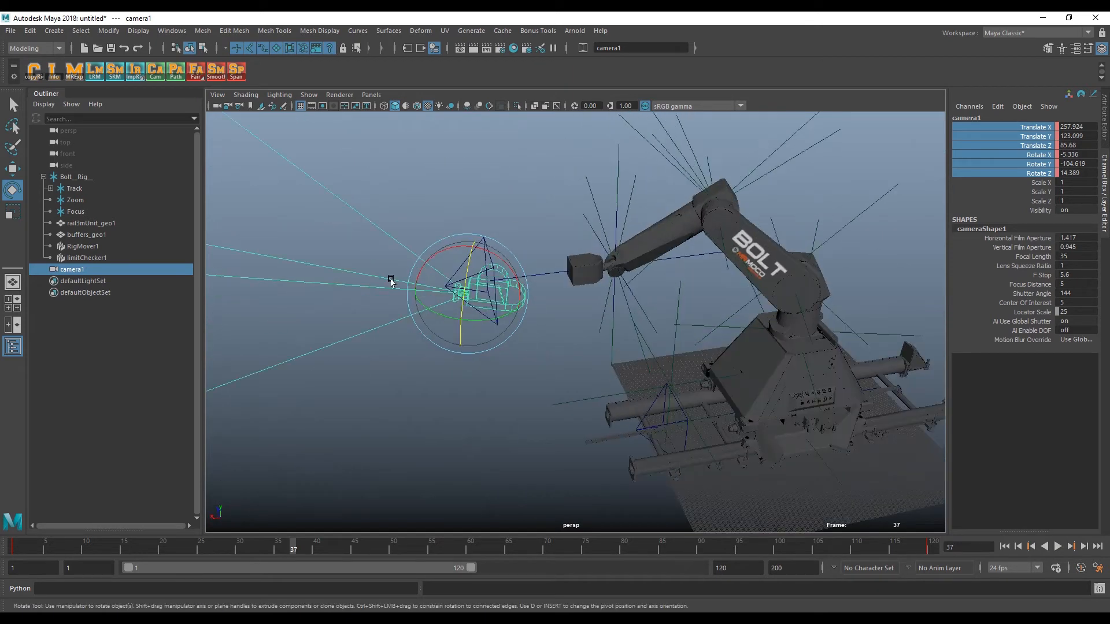
# Parent-constrain RigMover1 to camera1 on all translate and rotate axes, without maintaining the offset.
pyautogui.keyDown('ctrl'); pyautogui.click(86, 281); pyautogui.keyUp('ctrl')
pyautogui.click(98, 303)
pyautogui.click(84, 268)
pyautogui.keyDown('ctrl'); pyautogui.click(108, 249); pyautogui.keyUp('ctrl')
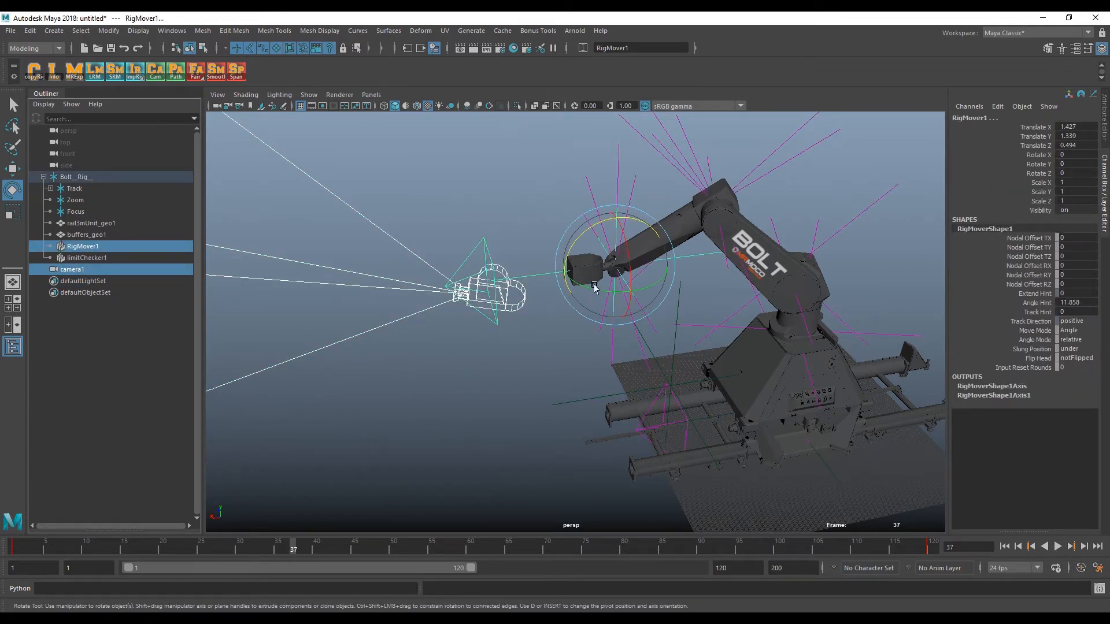
pyautogui.press('space')
pyautogui.click(643, 347)
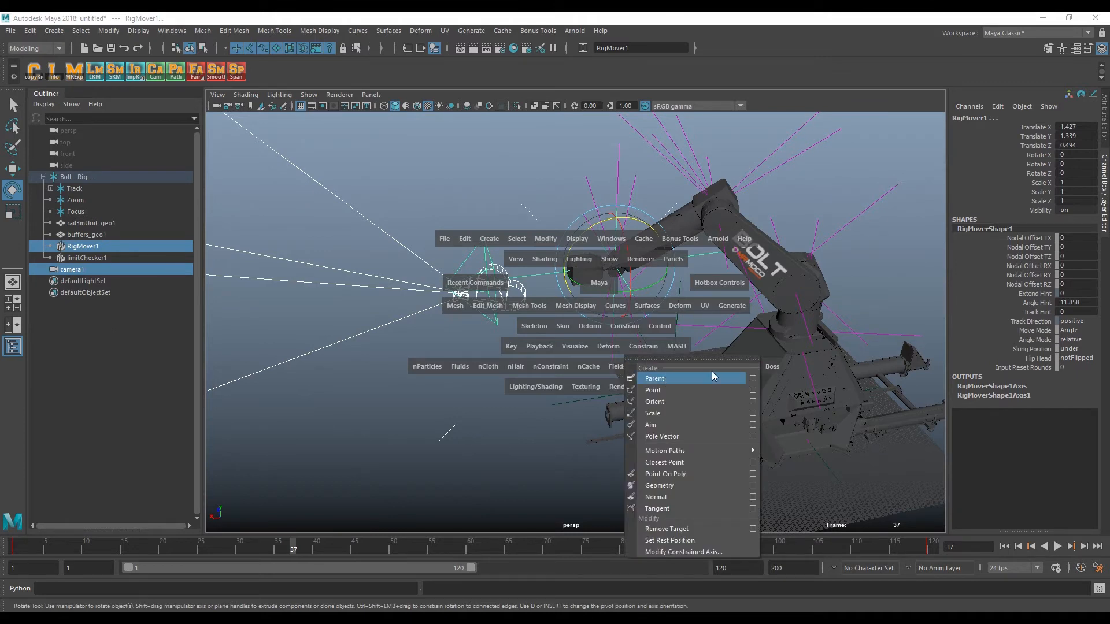
pyautogui.click(753, 378)
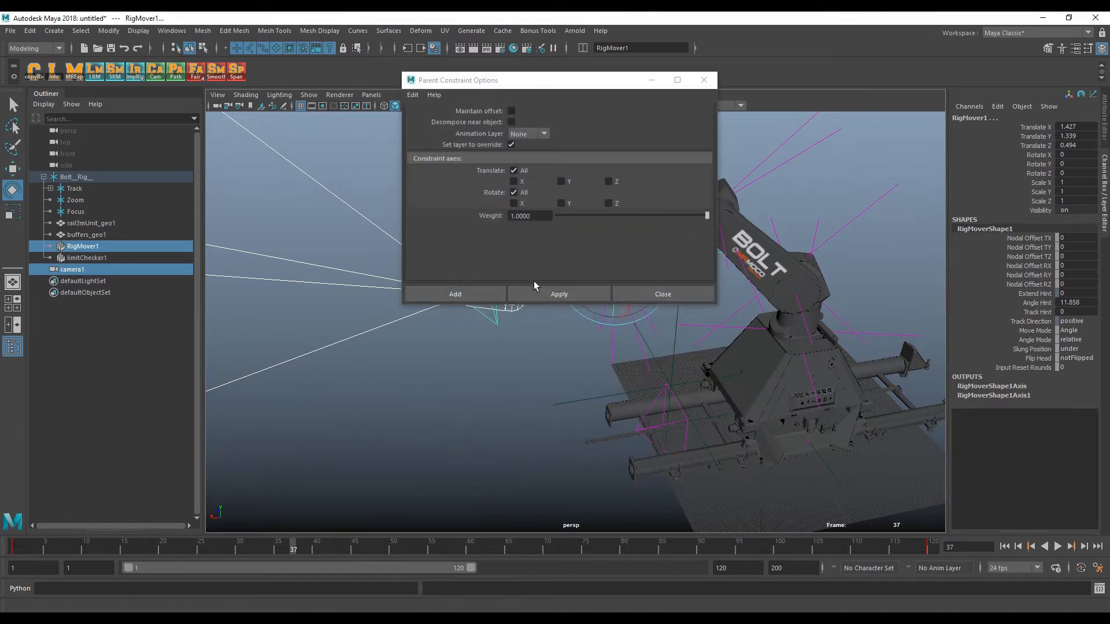
pyautogui.click(567, 295)
pyautogui.click(648, 295)
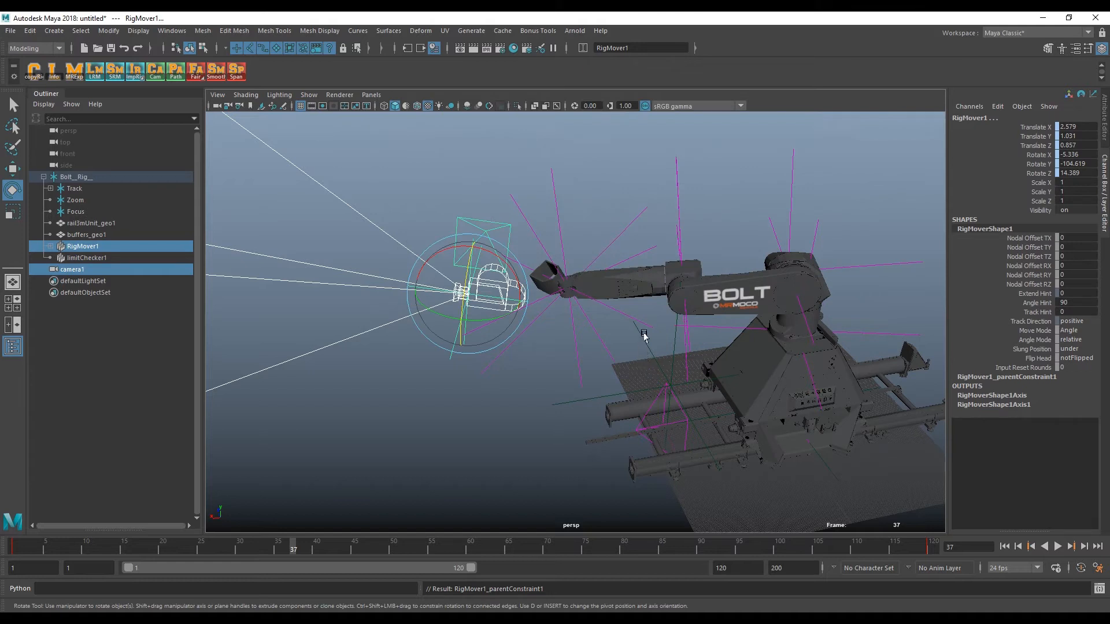
# Move the whole Bolt__Rig__ along X towards the camera, to about X 127.
pyautogui.keyDown('alt'); pyautogui.moveTo(644, 337); pyautogui.dragTo(581, 337, button='middle'); pyautogui.keyUp('alt')
pyautogui.click(126, 176)
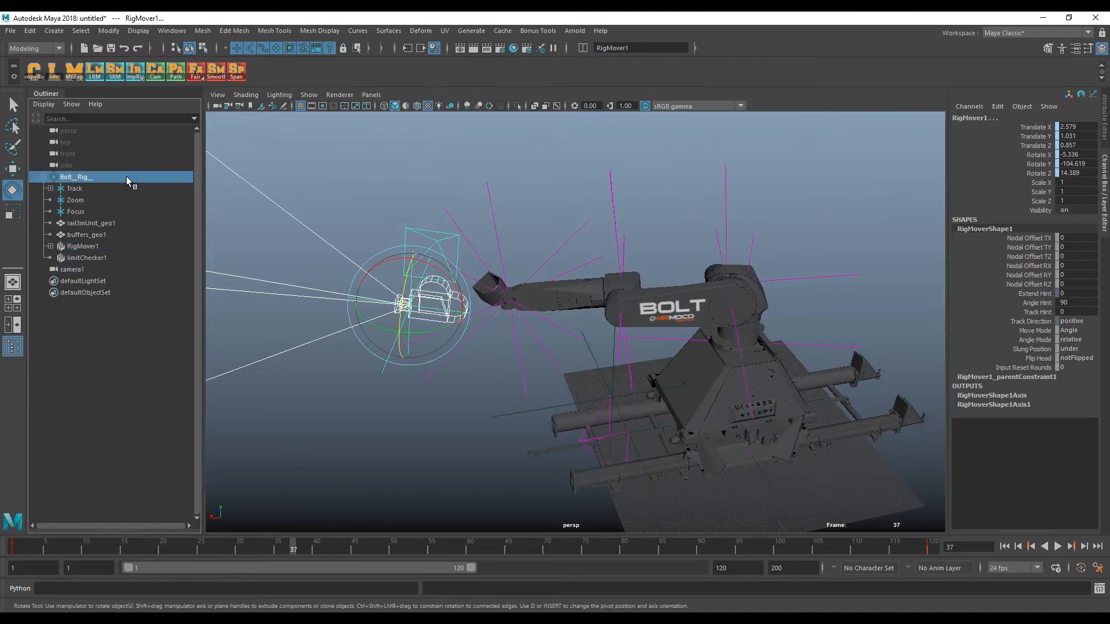
pyautogui.press('w')
pyautogui.moveTo(720, 425); pyautogui.dragTo(737, 340)
# Hide locators in the perspective view and clear the selection.
pyautogui.click(309, 95)
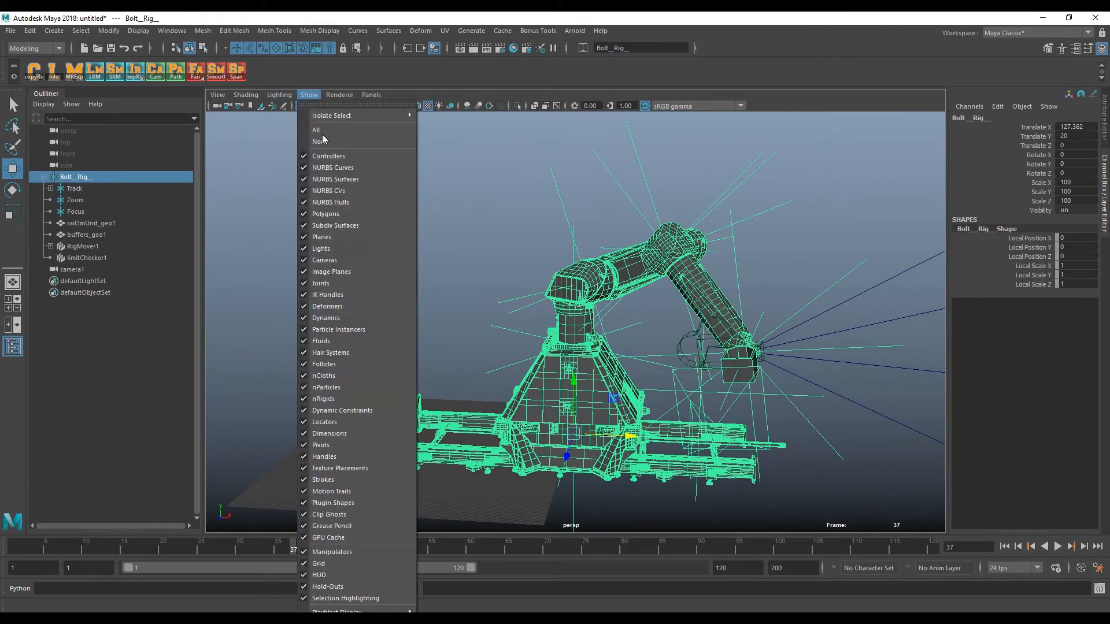
pyautogui.click(344, 422)
pyautogui.keyDown('alt'); pyautogui.moveTo(343, 425); pyautogui.dragTo(529, 323); pyautogui.keyUp('alt')
pyautogui.click(736, 296)
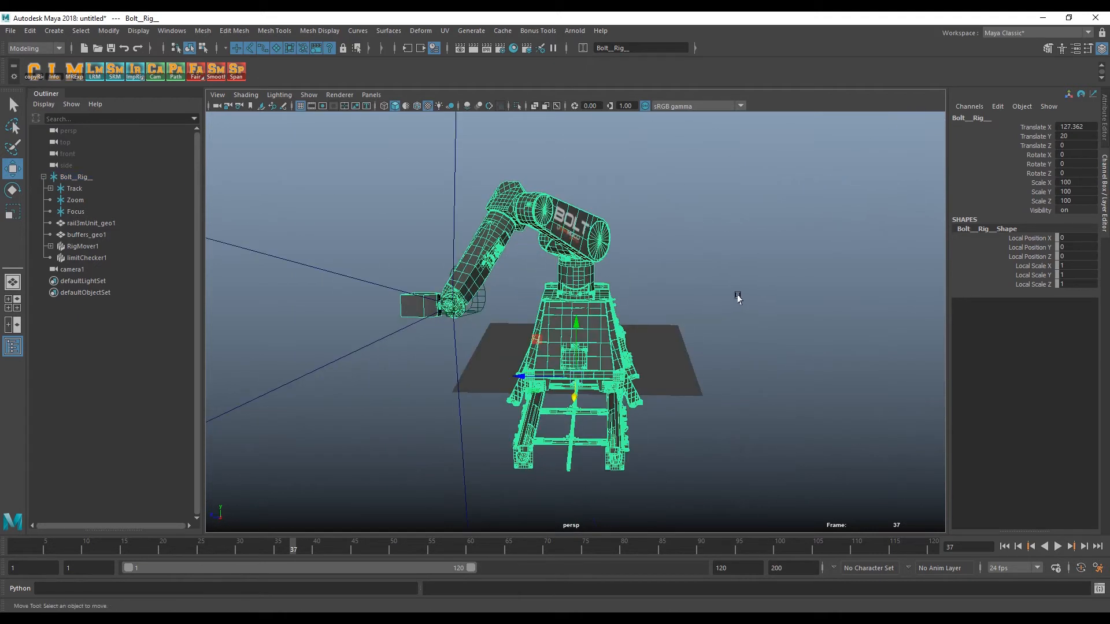
# Select RigMover1 and expand its RigMoverShape1 attributes to reach the nodal offsets.
pyautogui.scroll(5, 683, 311)
pyautogui.keyDown('alt'); pyautogui.moveTo(640, 311); pyautogui.dragTo(683, 243); pyautogui.keyUp('alt')
pyautogui.click(132, 246)
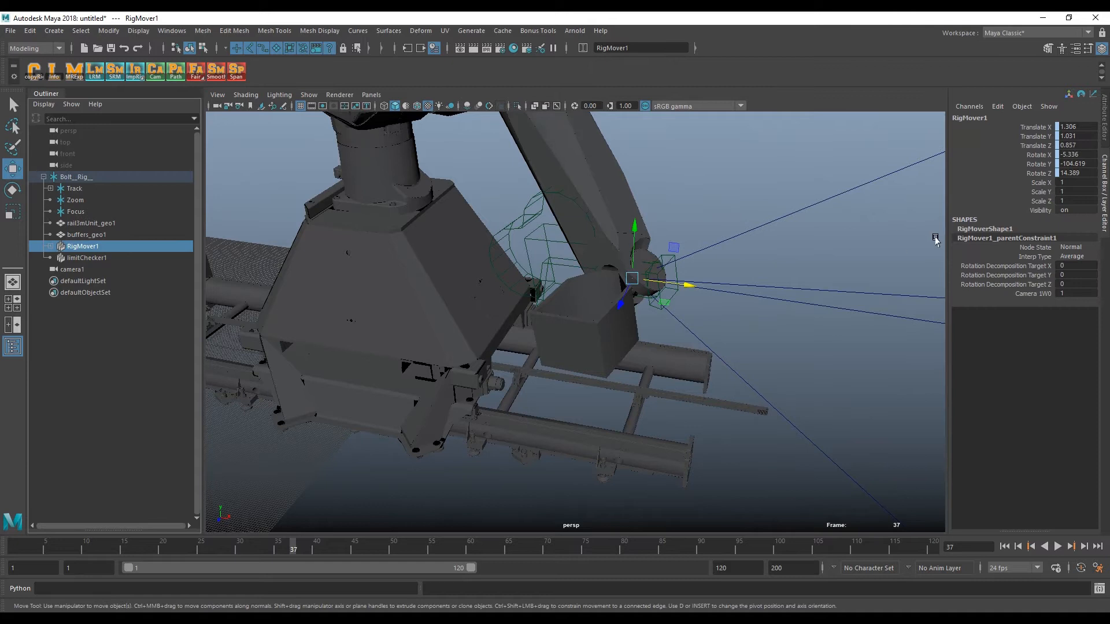
pyautogui.click(983, 230)
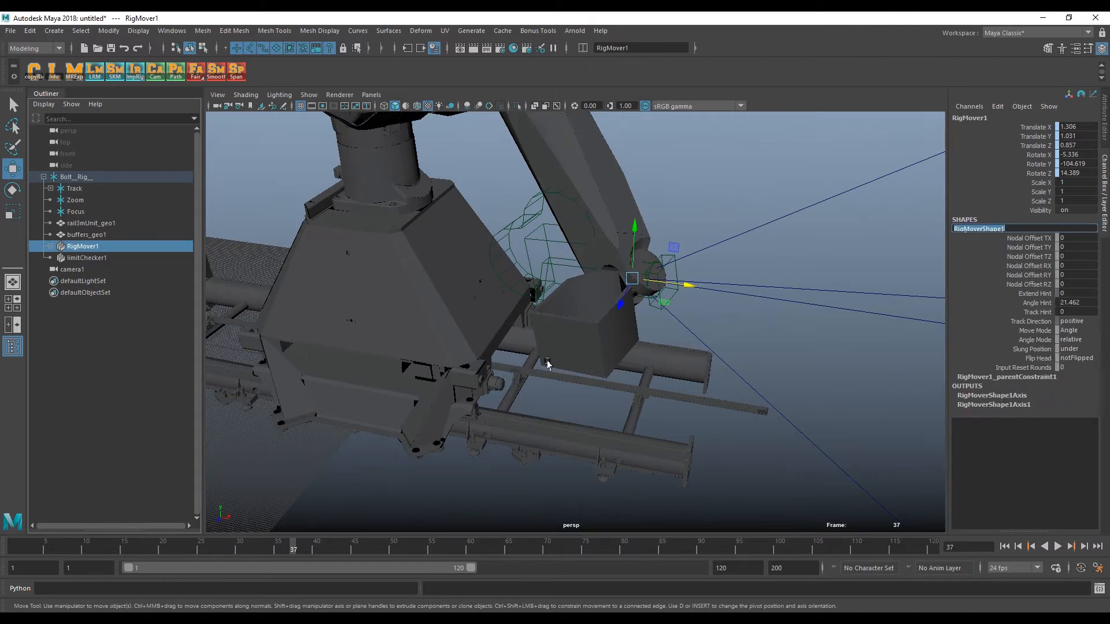
pyautogui.press('Return')
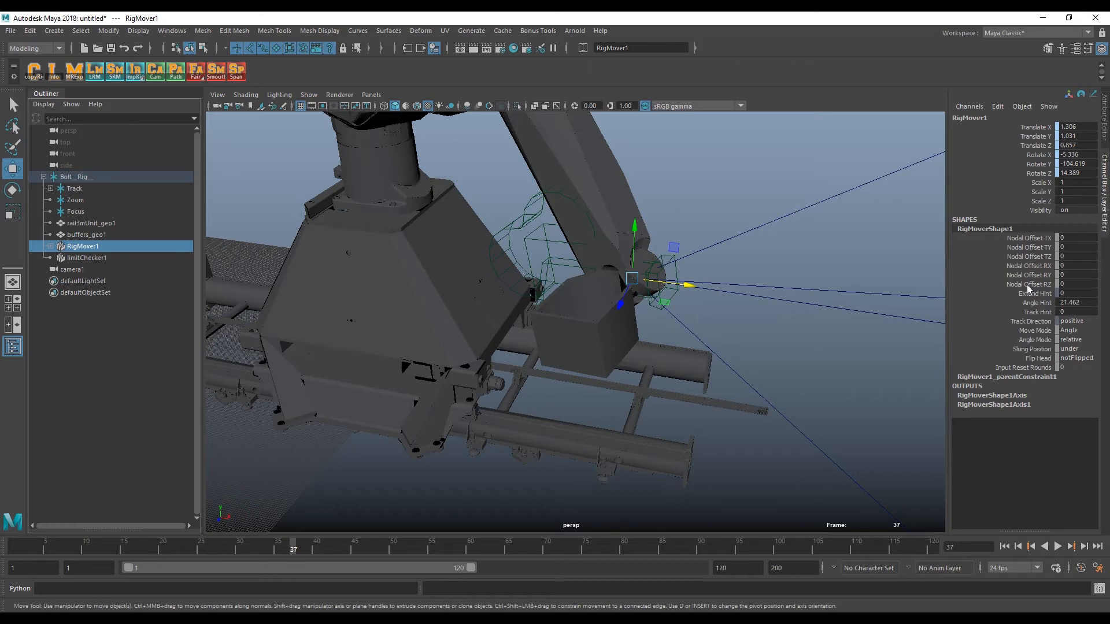
pyautogui.click(995, 230)
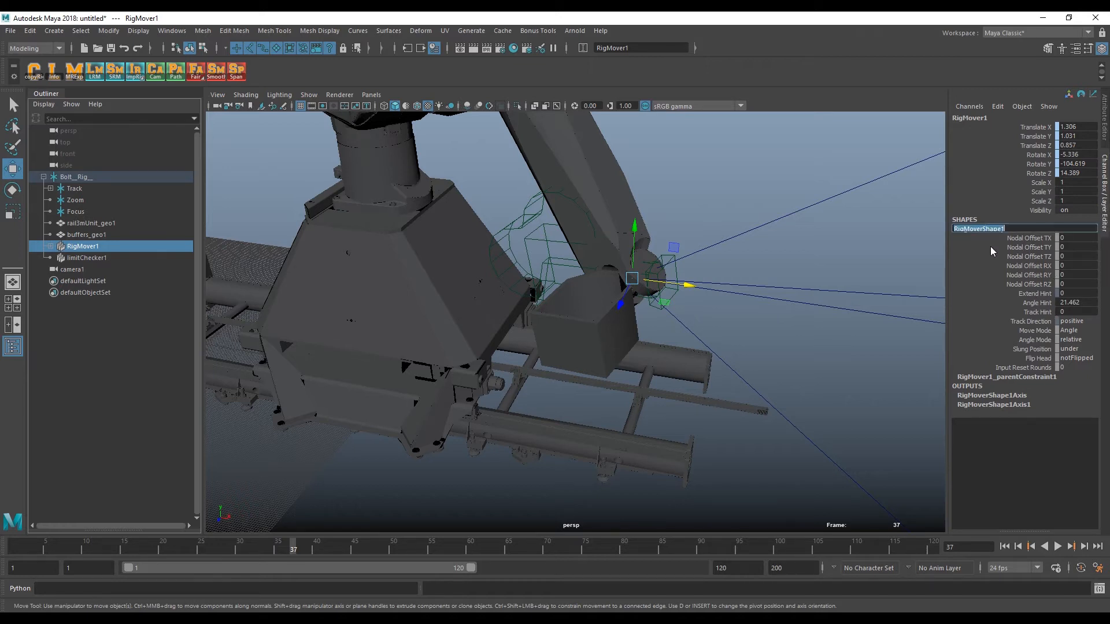
pyautogui.click(980, 118)
pyautogui.click(996, 229)
pyautogui.click(985, 229)
pyautogui.click(1033, 243)
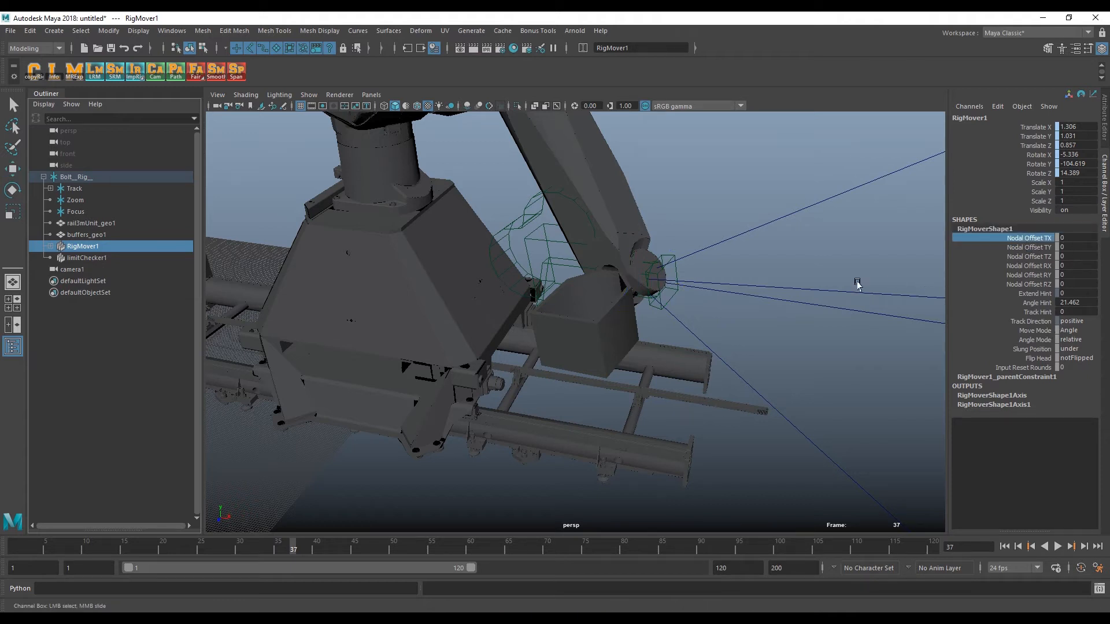
# Set RigMoverShape1's Nodal Offset RX to 90 and Nodal Offset RZ to -90.
pyautogui.click(1077, 266)
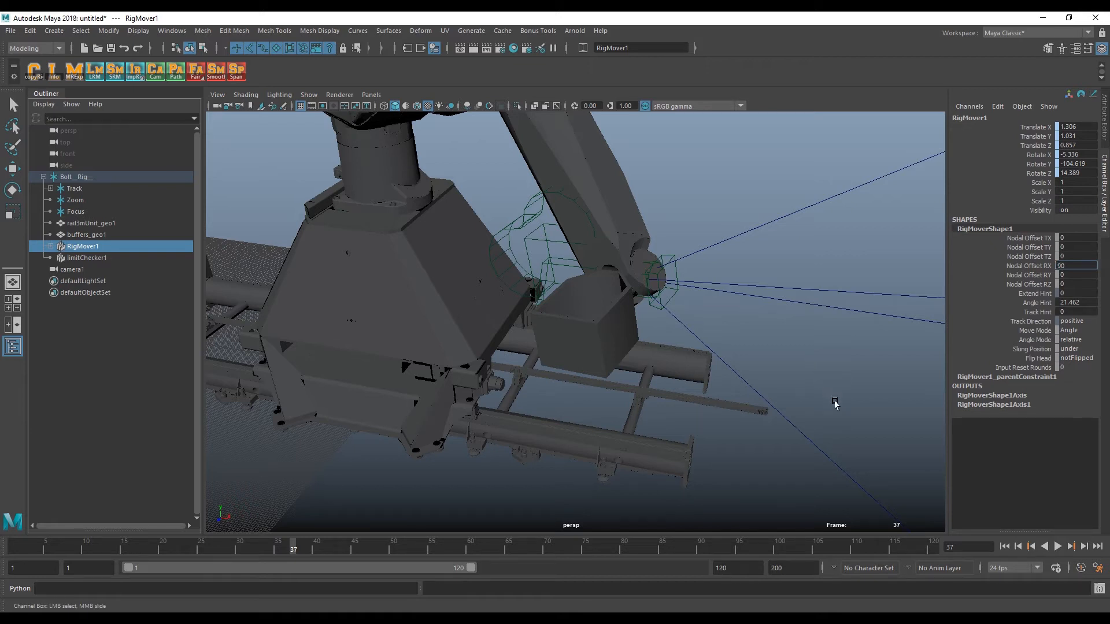
pyautogui.write('90')
pyautogui.press('Tab')
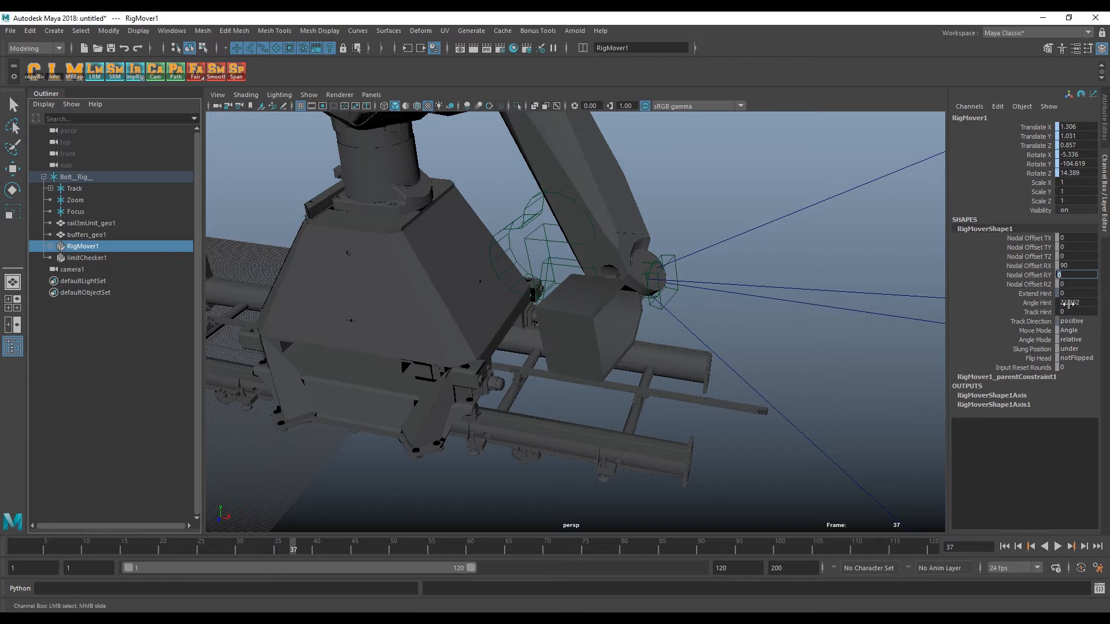
pyautogui.press('Tab')
pyautogui.press('Return')
# Set RigMoverShape1's Nodal Offset TX to -0.21.
pyautogui.click(1075, 238)
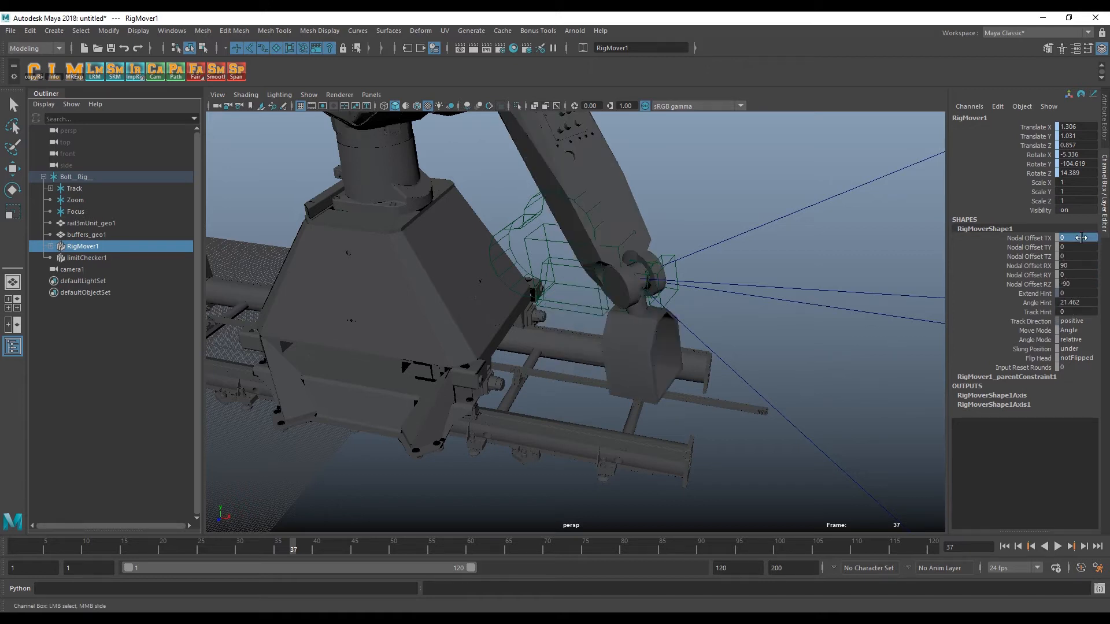
pyautogui.write('-0')
pyautogui.write('.')
pyautogui.write('21')
pyautogui.press('Return')
# Try a Nodal Offset TZ of 0.15 on RigMoverShape1 and set it back to 0.
pyautogui.click(1076, 256)
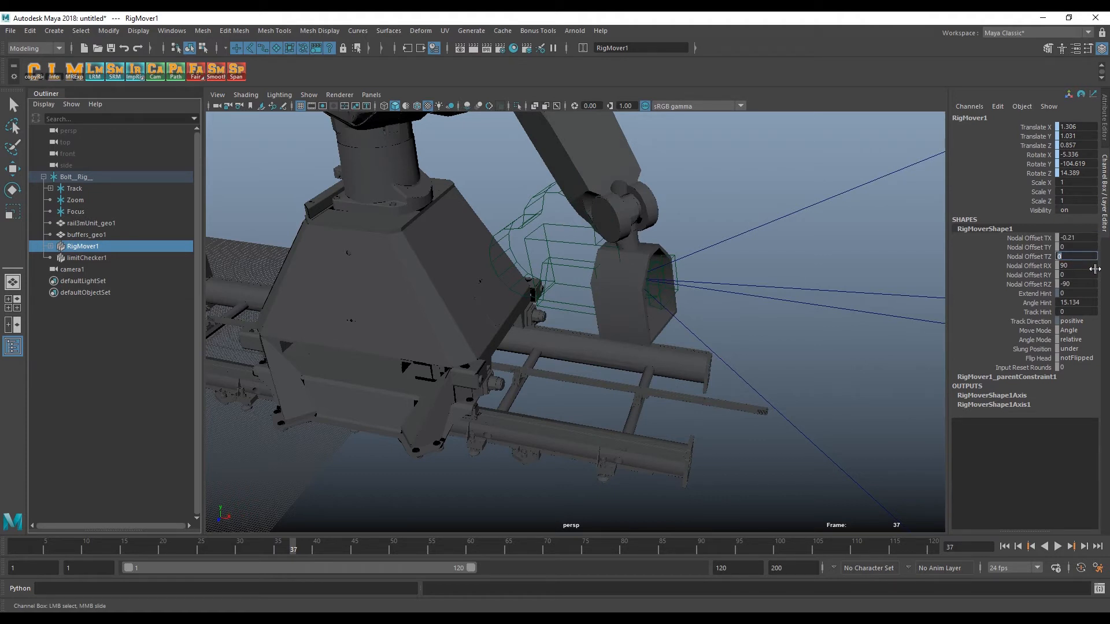
pyautogui.write('.15')
pyautogui.press('Return')
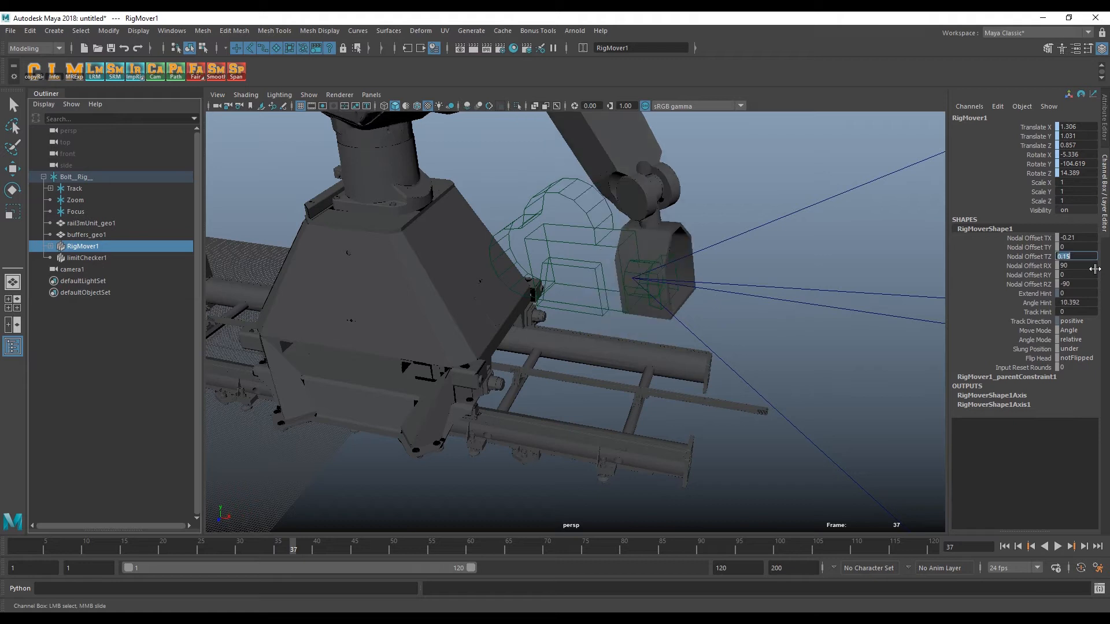
pyautogui.write('0')
pyautogui.press('Return')
# Set RigMoverShape1's Nodal Offset TY to 0.15.
pyautogui.click(1072, 247)
pyautogui.write('.15')
pyautogui.press('Return')
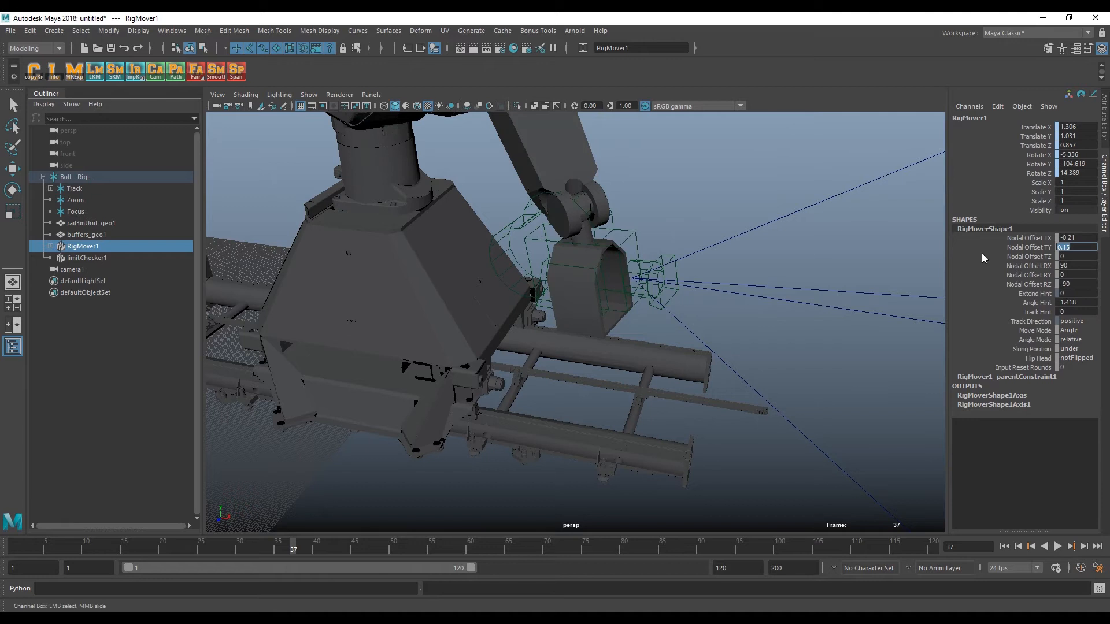
# Set RigMoverShape1's Flip Head option to flipped.
pyautogui.keyDown('alt'); pyautogui.moveTo(736, 379); pyautogui.dragTo(682, 361); pyautogui.keyUp('alt')
pyautogui.keyDown('alt'); pyautogui.moveTo(648, 243); pyautogui.dragTo(602, 248); pyautogui.keyUp('alt')
pyautogui.keyDown('alt'); pyautogui.moveTo(602, 248); pyautogui.dragTo(628, 234, button='right'); pyautogui.keyUp('alt')
pyautogui.keyDown('alt'); pyautogui.moveTo(604, 255); pyautogui.dragTo(590, 211); pyautogui.keyUp('alt')
pyautogui.keyDown('alt'); pyautogui.moveTo(619, 278); pyautogui.dragTo(758, 261); pyautogui.keyUp('alt')
pyautogui.click(1091, 359)
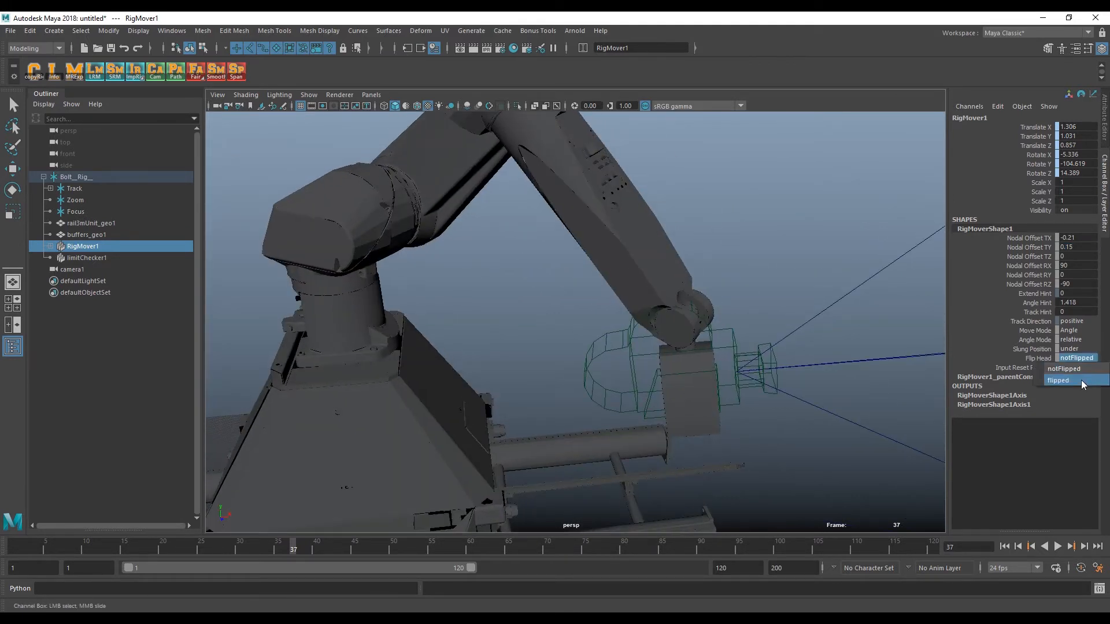
pyautogui.click(1083, 380)
# Scrub and play the animation to check how the robot arm follows camera1, and stop at frame 1.
pyautogui.keyDown('alt'); pyautogui.moveTo(815, 356); pyautogui.dragTo(478, 361); pyautogui.keyUp('alt')
pyautogui.keyDown('alt'); pyautogui.moveTo(514, 267); pyautogui.dragTo(561, 307, button='middle'); pyautogui.keyUp('alt')
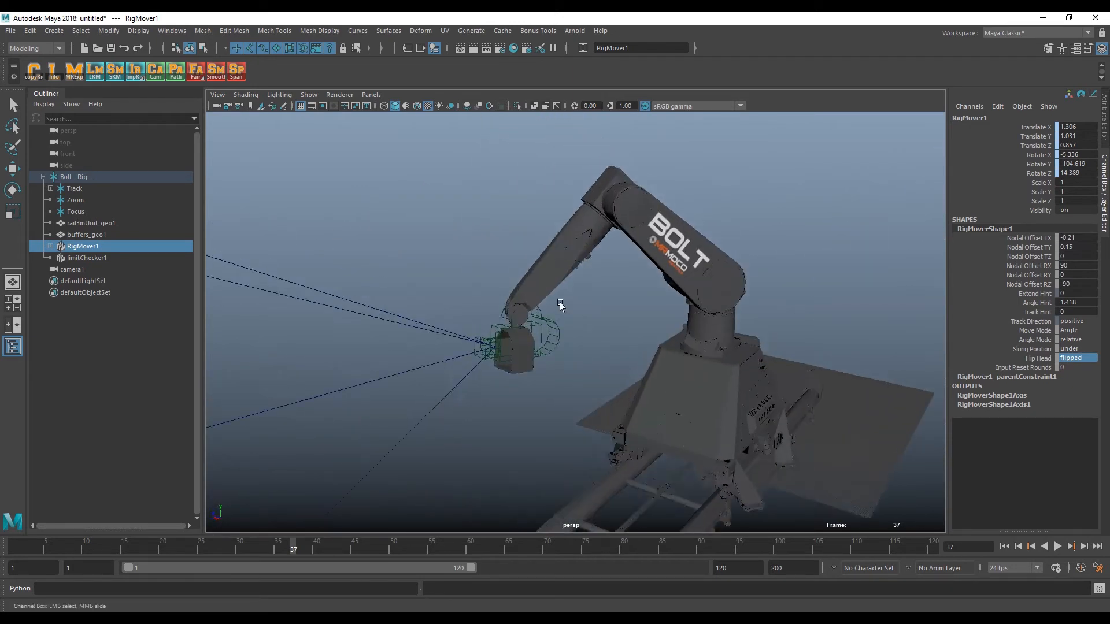
pyautogui.keyDown('alt'); pyautogui.moveTo(560, 307); pyautogui.dragTo(672, 309, button='right'); pyautogui.keyUp('alt')
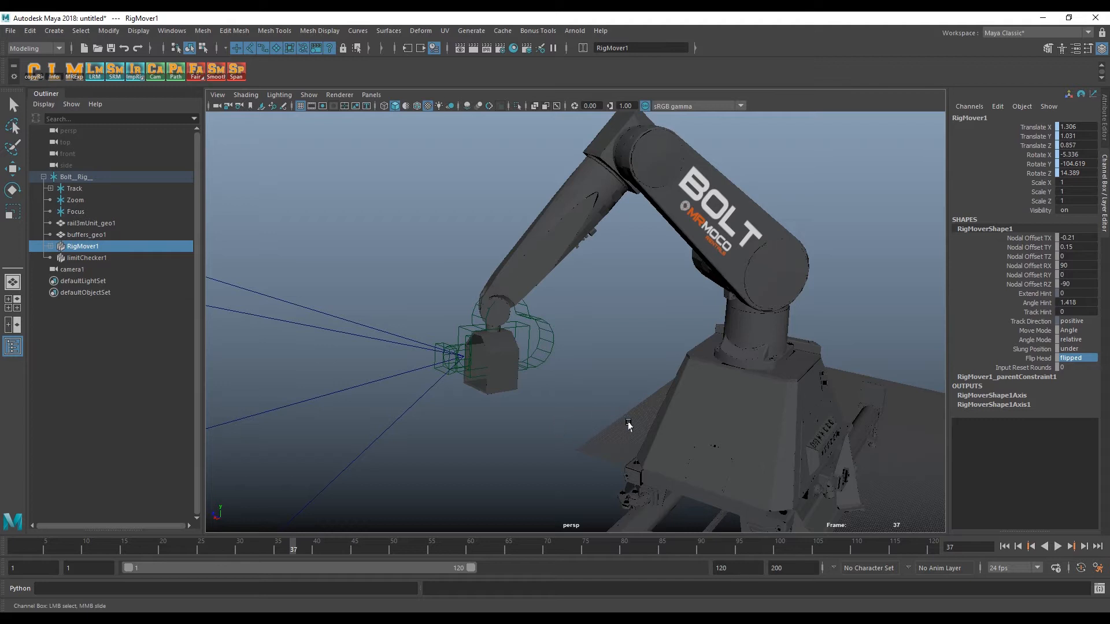
pyautogui.moveTo(294, 550)
pyautogui.mouseDown()
pyautogui.moveTo(87, 550)
pyautogui.moveTo(859, 544)
pyautogui.moveTo(271, 547)
pyautogui.mouseUp()
pyautogui.moveTo(248, 480); pyautogui.dragTo(68, 486)
pyautogui.scroll(-4, 660, 364)
pyautogui.moveTo(660, 366)
pyautogui.keyDown('alt'); pyautogui.mouseDown()
pyautogui.moveTo(619, 362)
pyautogui.moveTo(675, 358)
pyautogui.mouseUp(); pyautogui.keyUp('alt')
pyautogui.moveTo(64, 541); pyautogui.dragTo(702, 539)
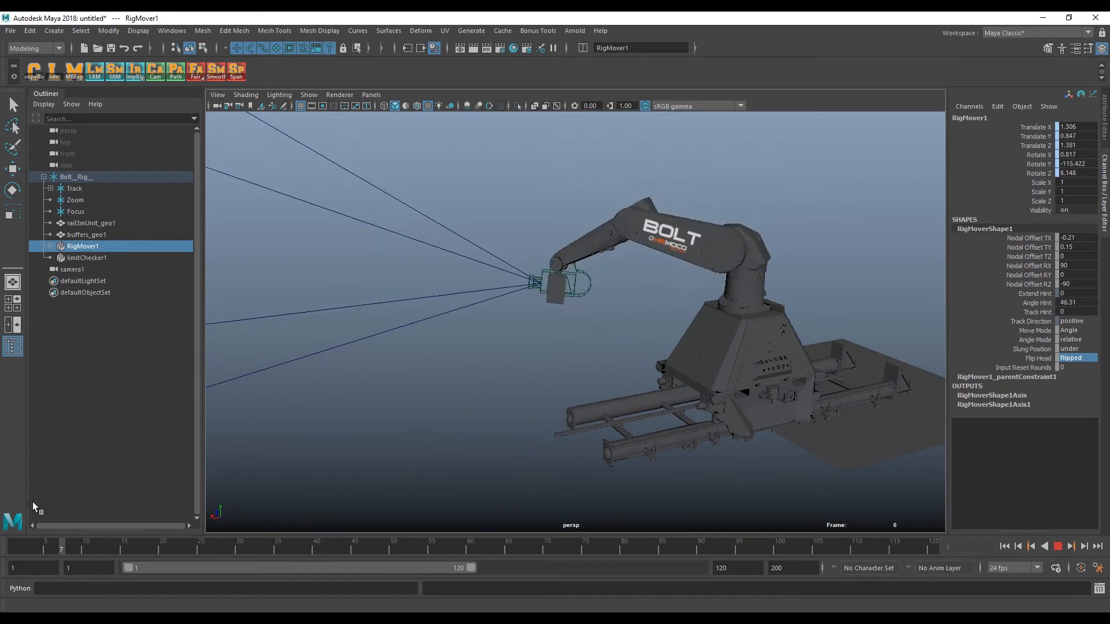
pyautogui.press('Escape')
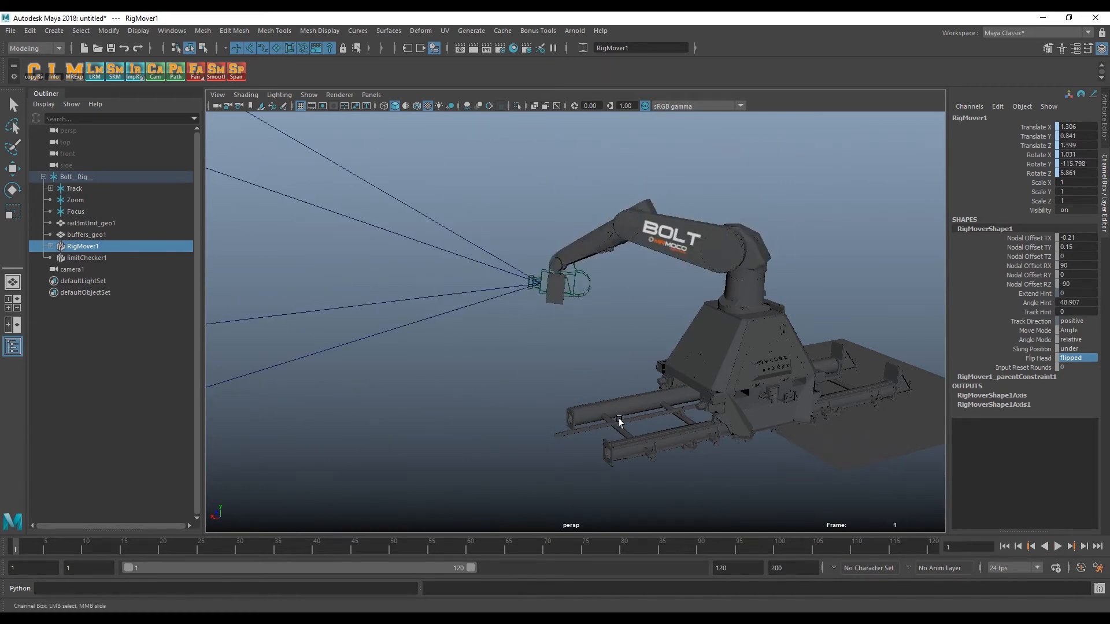
# Rotate Bolt__Rig__ 90 degrees around Y and play the animation with the turned track.
pyautogui.keyDown('alt'); pyautogui.moveTo(619, 421); pyautogui.dragTo(649, 408); pyautogui.keyUp('alt')
pyautogui.keyDown('alt'); pyautogui.moveTo(649, 407); pyautogui.dragTo(604, 383, button='middle'); pyautogui.keyUp('alt')
pyautogui.keyDown('alt'); pyautogui.moveTo(604, 383); pyautogui.dragTo(593, 361); pyautogui.keyUp('alt')
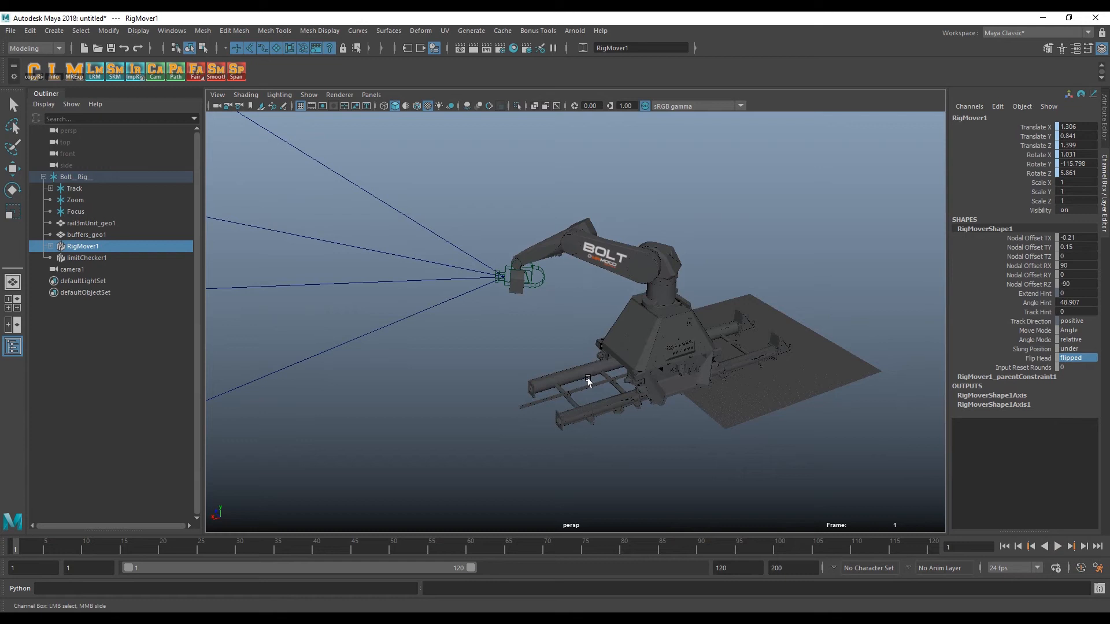
pyautogui.click(133, 177)
pyautogui.press('w')
pyautogui.click(1061, 164)
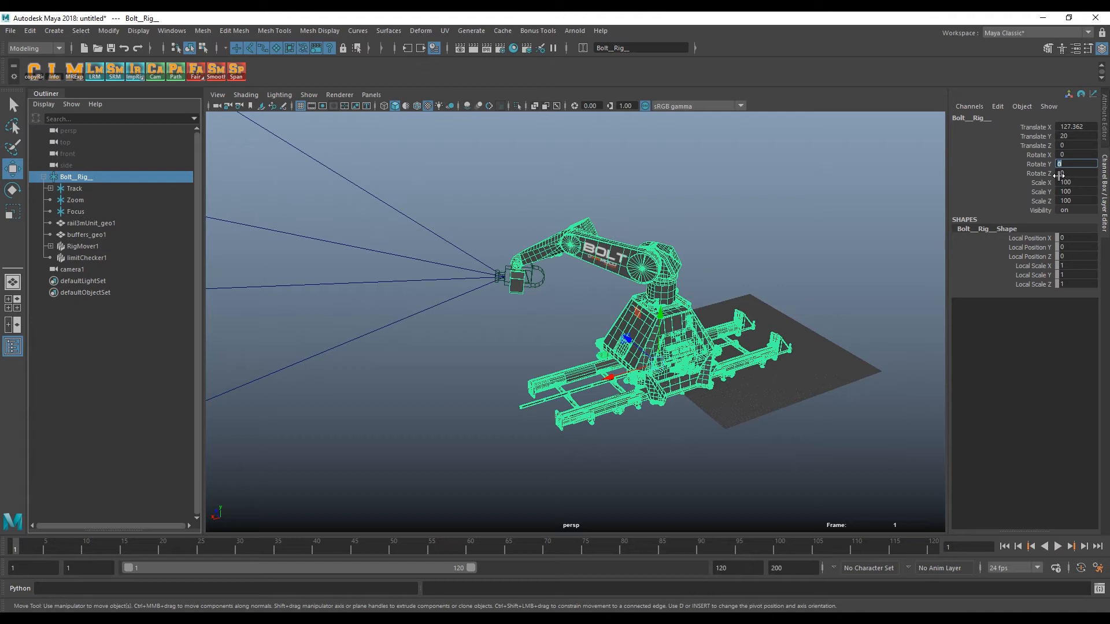
pyautogui.write('90')
pyautogui.press('Return')
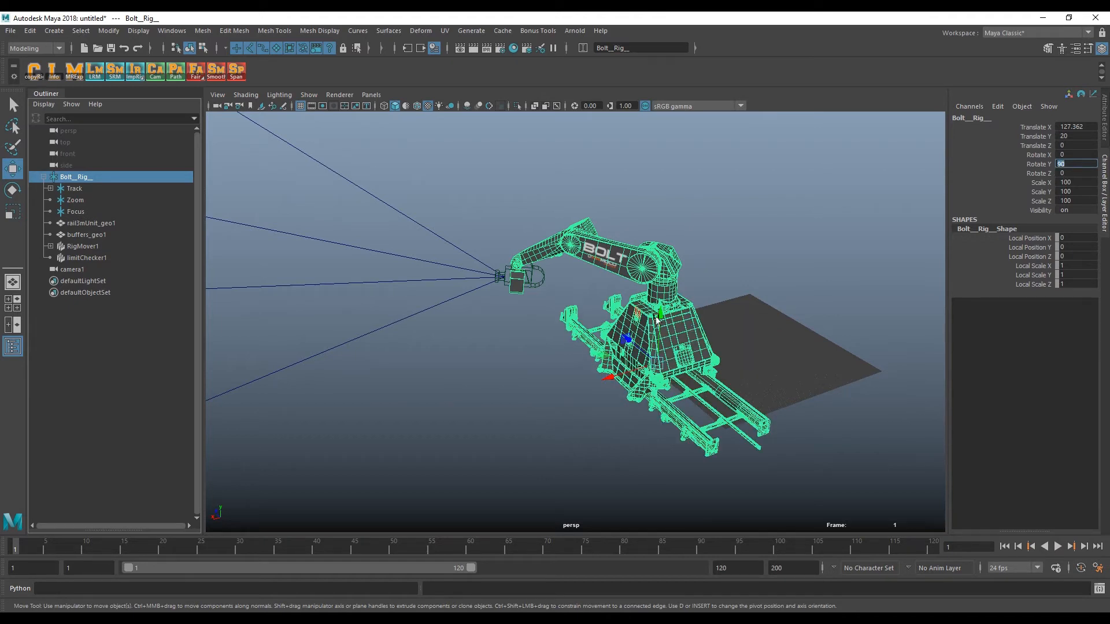
pyautogui.keyDown('alt'); pyautogui.moveTo(658, 320); pyautogui.dragTo(597, 383); pyautogui.keyUp('alt')
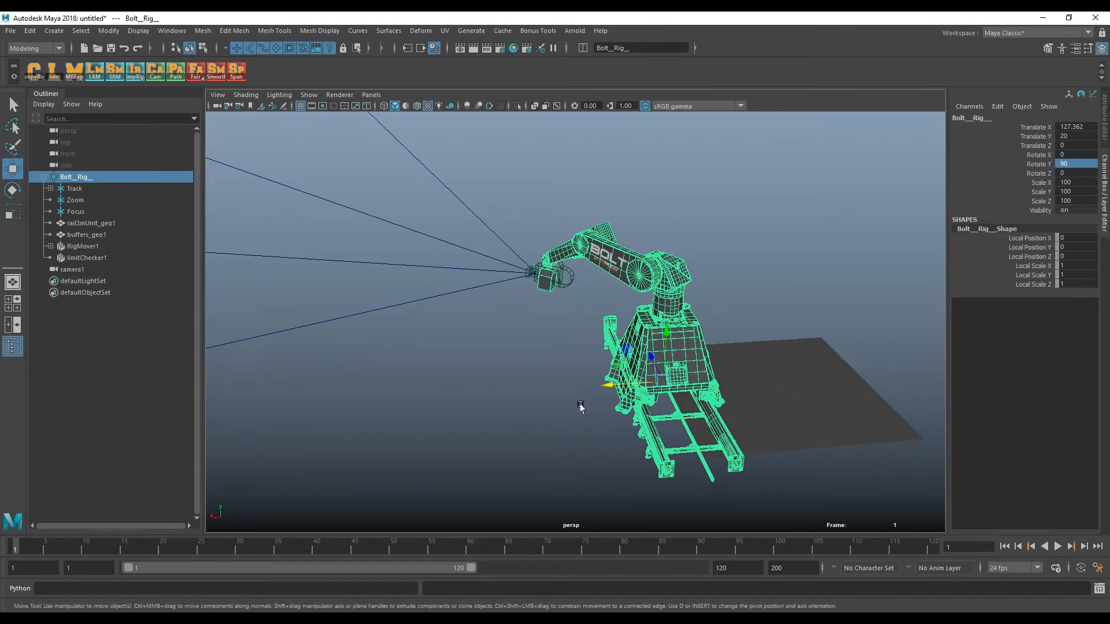
pyautogui.hotkey('alt', 'v')
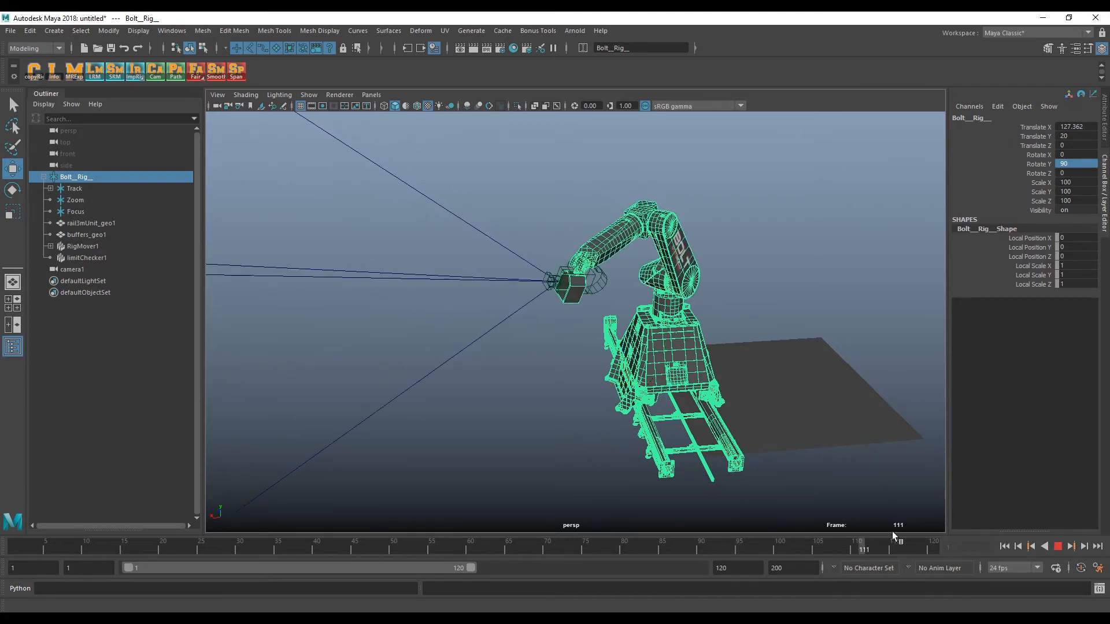
# At frame 1, set RigMoverShape1's Track Hint to about -0.434 and key that channel.
pyautogui.keyDown('alt'); pyautogui.moveTo(823, 441); pyautogui.dragTo(759, 375); pyautogui.keyUp('alt')
pyautogui.click(96, 246)
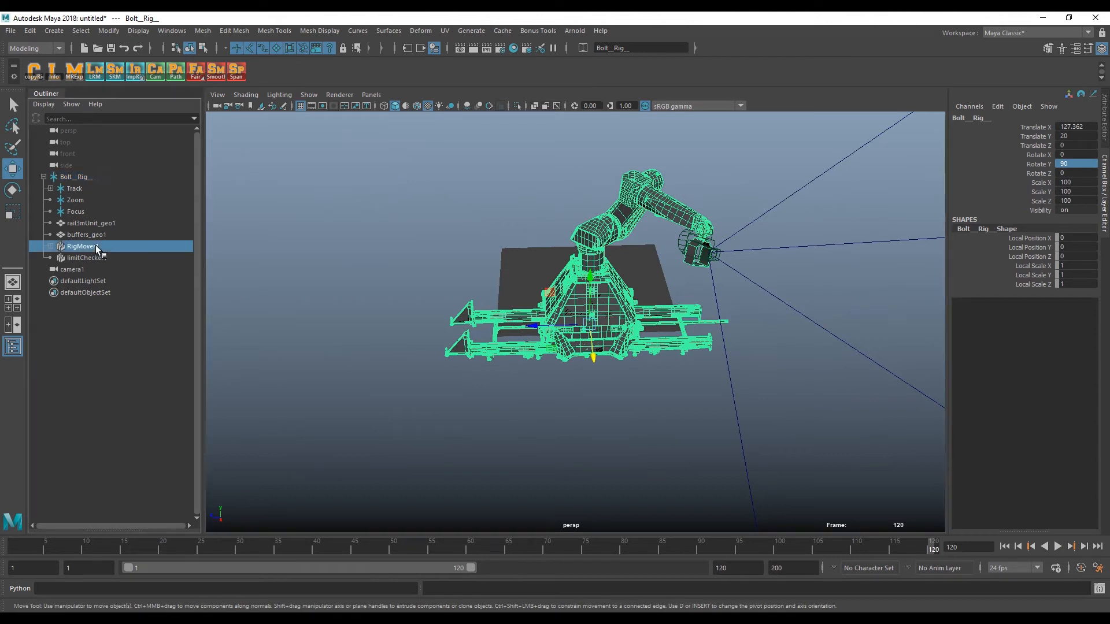
pyautogui.click(992, 239)
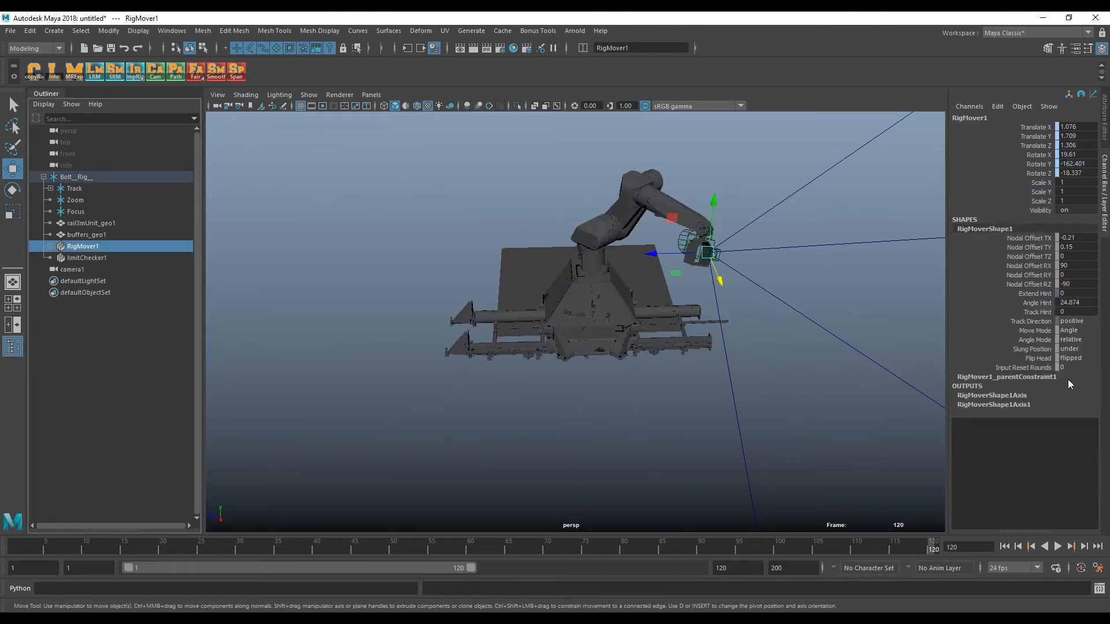
pyautogui.moveTo(33, 550); pyautogui.dragTo(1, 603)
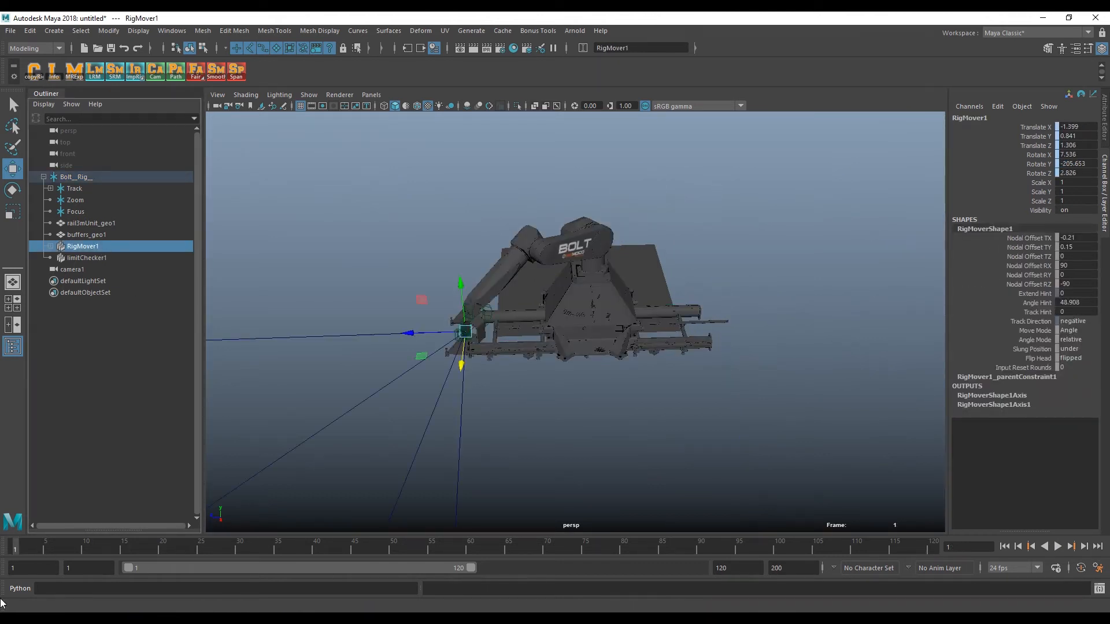
pyautogui.click(1046, 313)
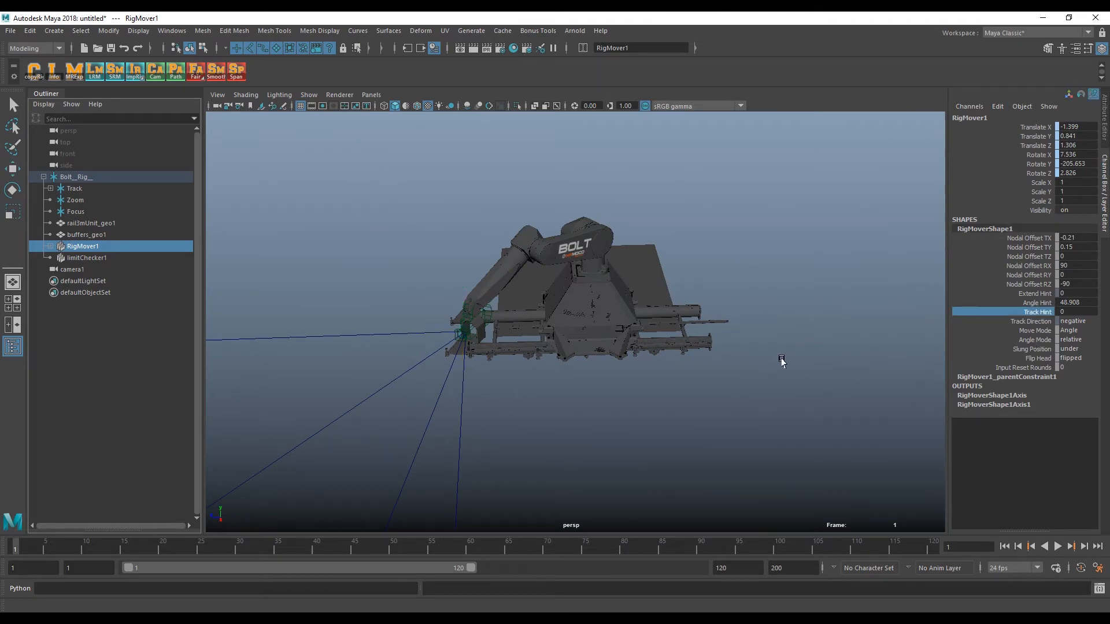
pyautogui.moveTo(813, 336); pyautogui.dragTo(553, 417, button='middle')
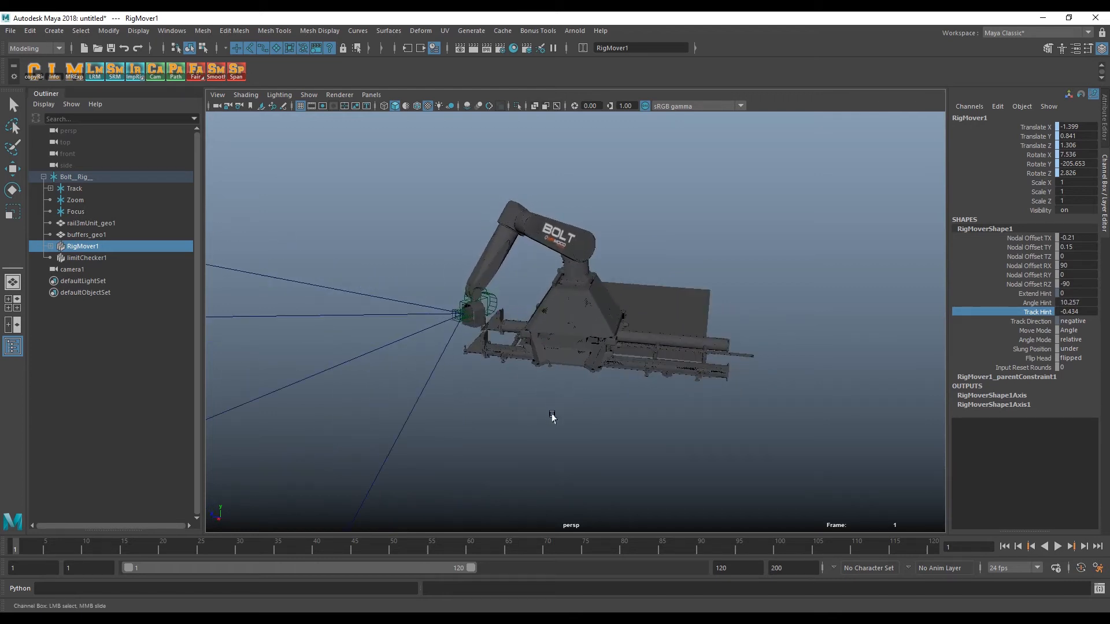
pyautogui.scroll(5, 509, 366)
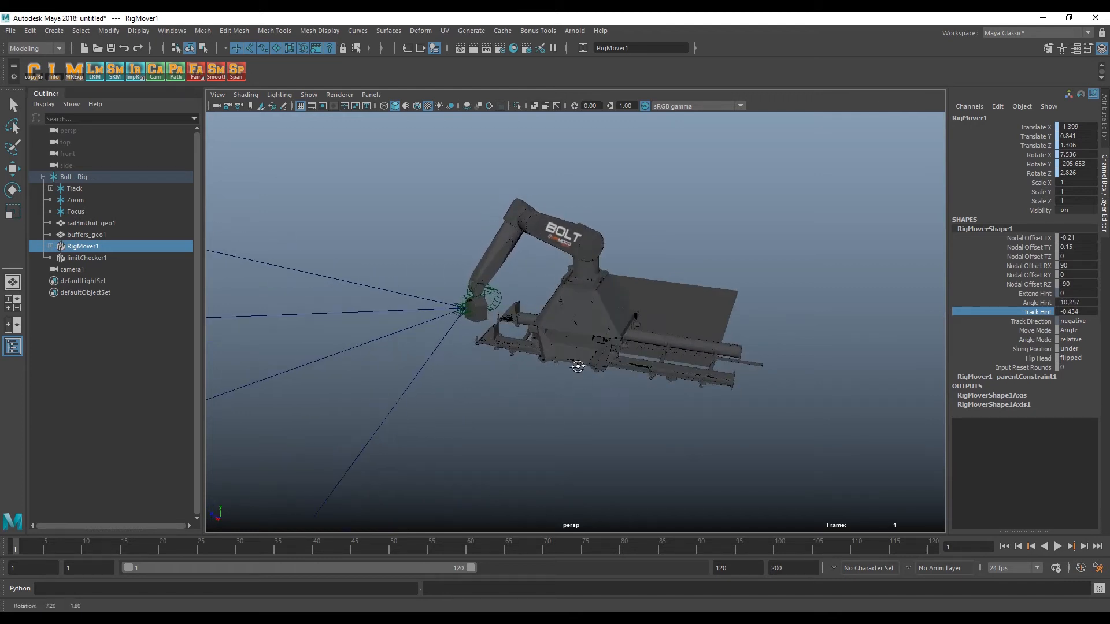
pyautogui.rightClick(1035, 316)
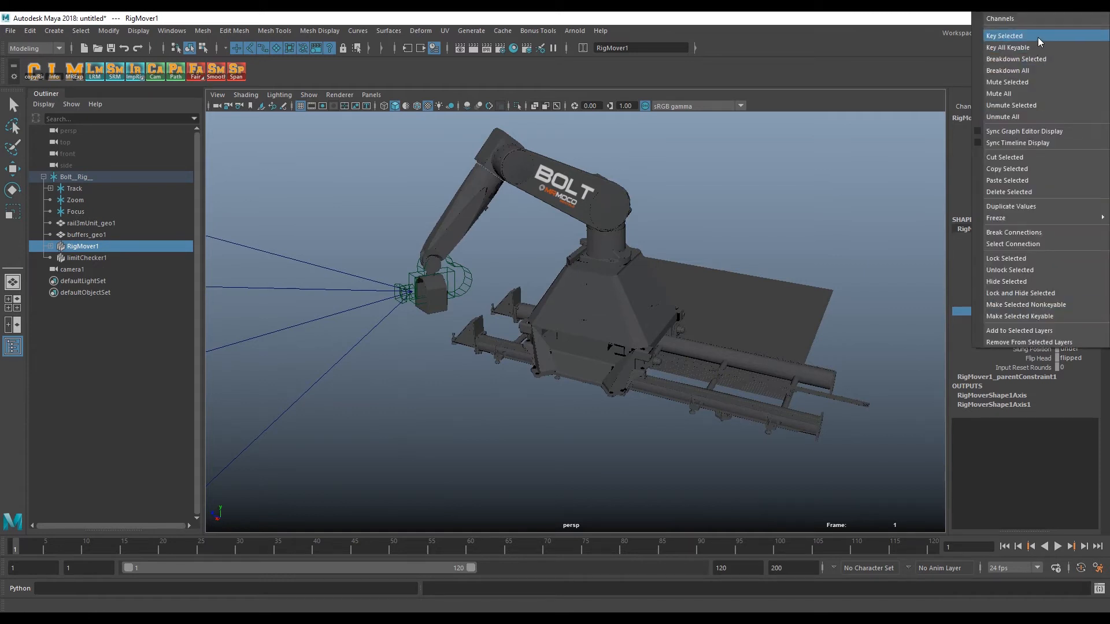
pyautogui.click(1038, 36)
# At frame 120, set RigMoverShape1's Track Hint to about 0.09 and key that channel.
pyautogui.moveTo(21, 540); pyautogui.dragTo(940, 522)
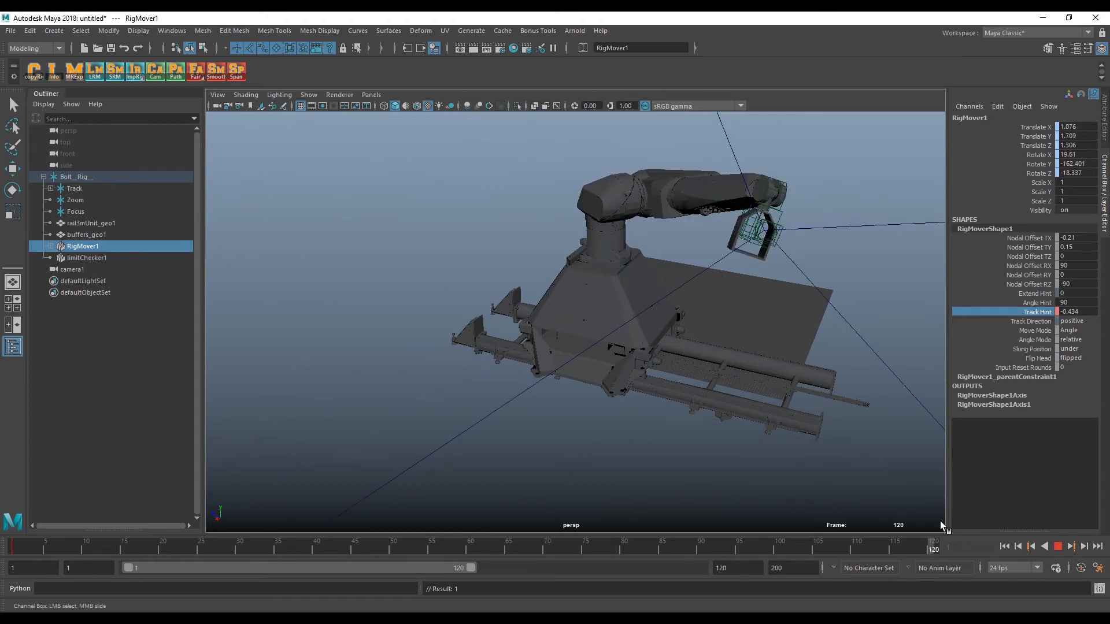
pyautogui.keyDown('alt'); pyautogui.moveTo(678, 330); pyautogui.dragTo(687, 222); pyautogui.keyUp('alt')
pyautogui.keyDown('alt'); pyautogui.moveTo(655, 304); pyautogui.dragTo(621, 433); pyautogui.keyUp('alt')
pyautogui.moveTo(498, 458); pyautogui.dragTo(709, 396, button='middle')
pyautogui.rightClick(1038, 314)
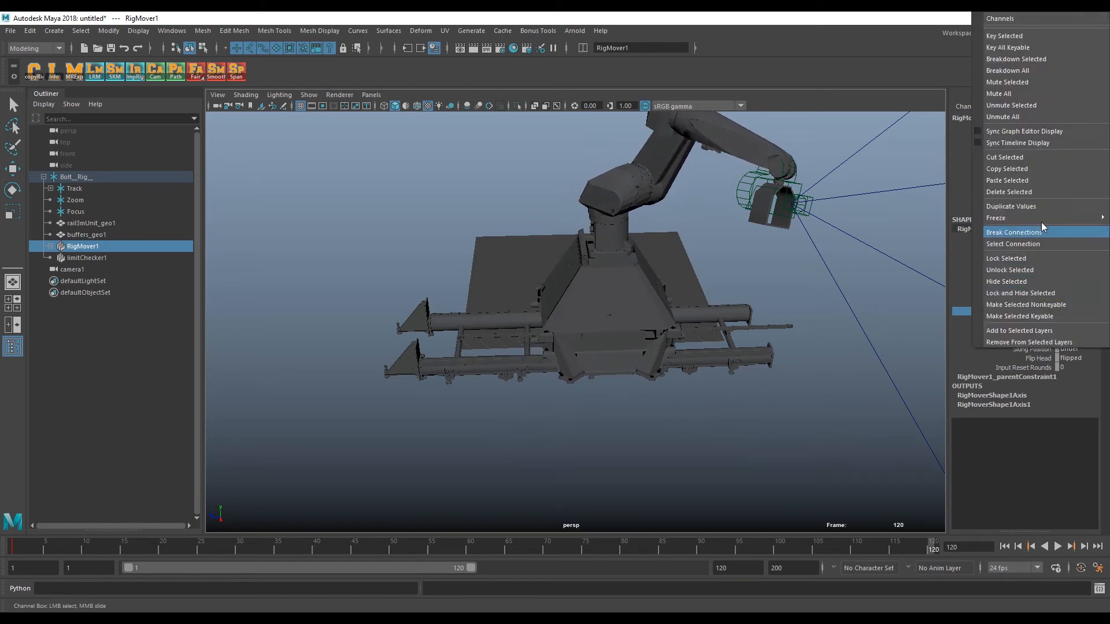
pyautogui.click(1033, 34)
# Play the animation to check the rig's movement along the track with the keyed Track Hint, and stop at frame 1.
pyautogui.hotkey('alt', 'v')
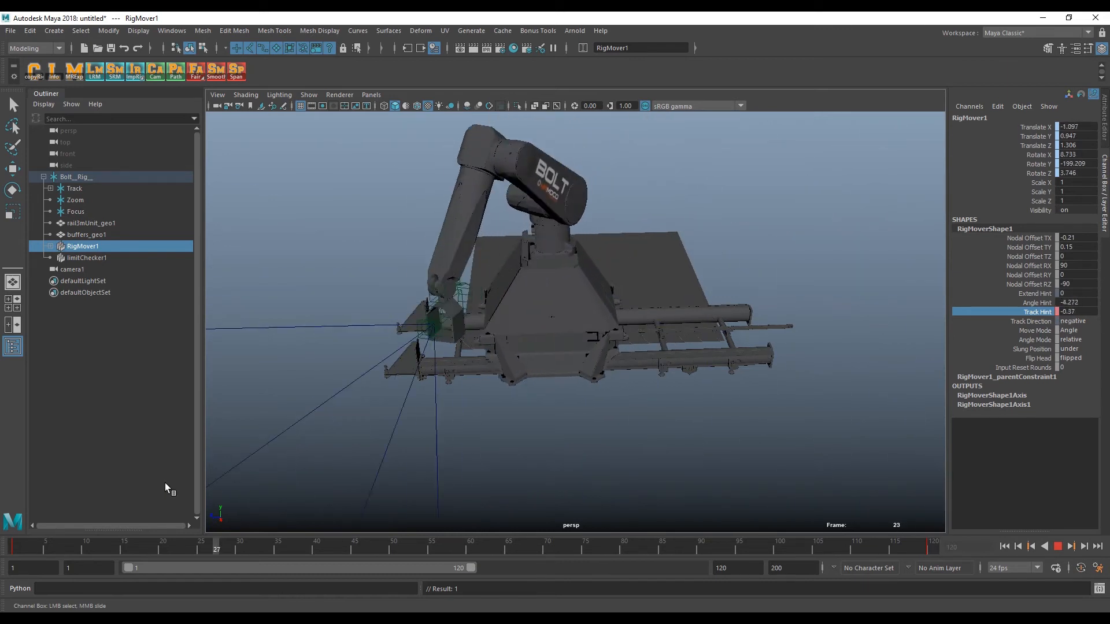
pyautogui.press('Escape')
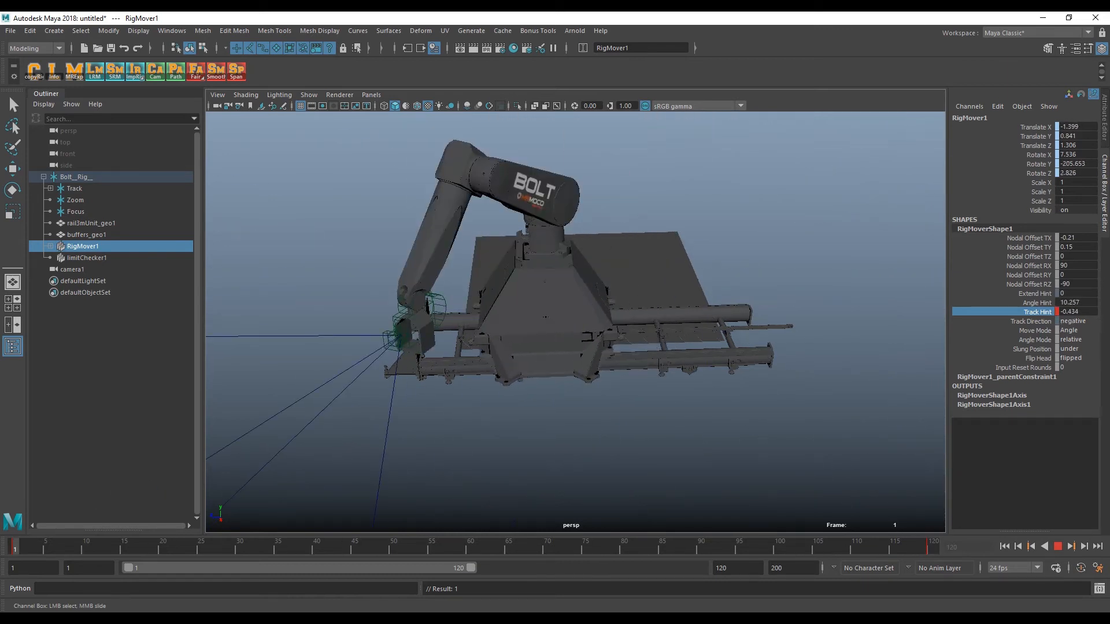
pyautogui.keyDown('alt'); pyautogui.moveTo(652, 372); pyautogui.dragTo(612, 348); pyautogui.keyUp('alt')
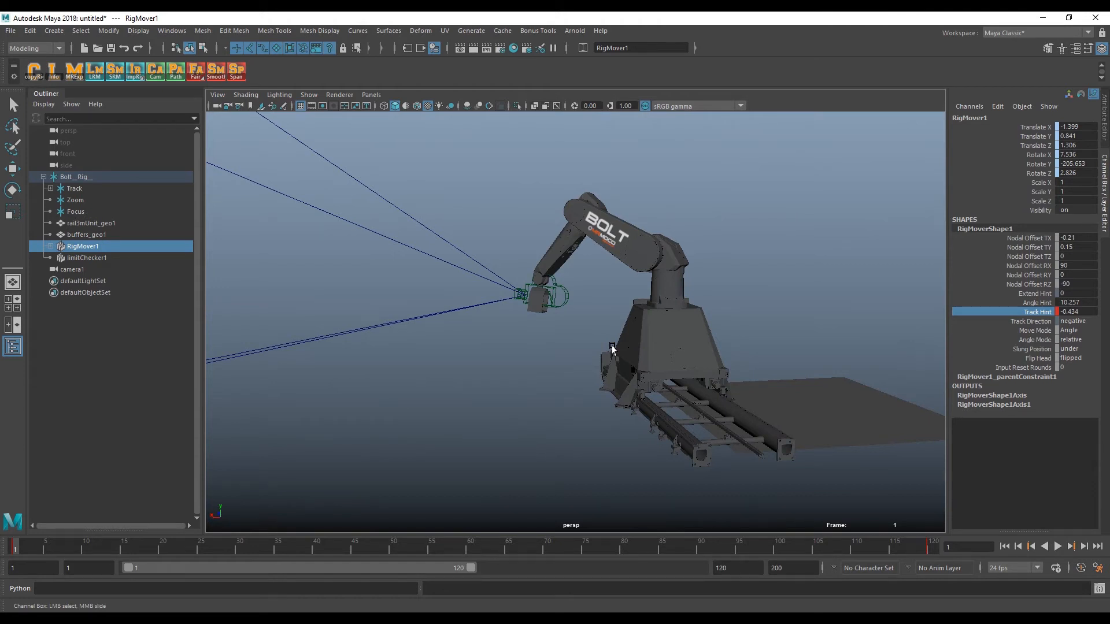
# Select Bolt__Rig__, collapse its hierarchy and start saving its rig move.
pyautogui.click(117, 177)
pyautogui.press('w')
pyautogui.click(44, 177)
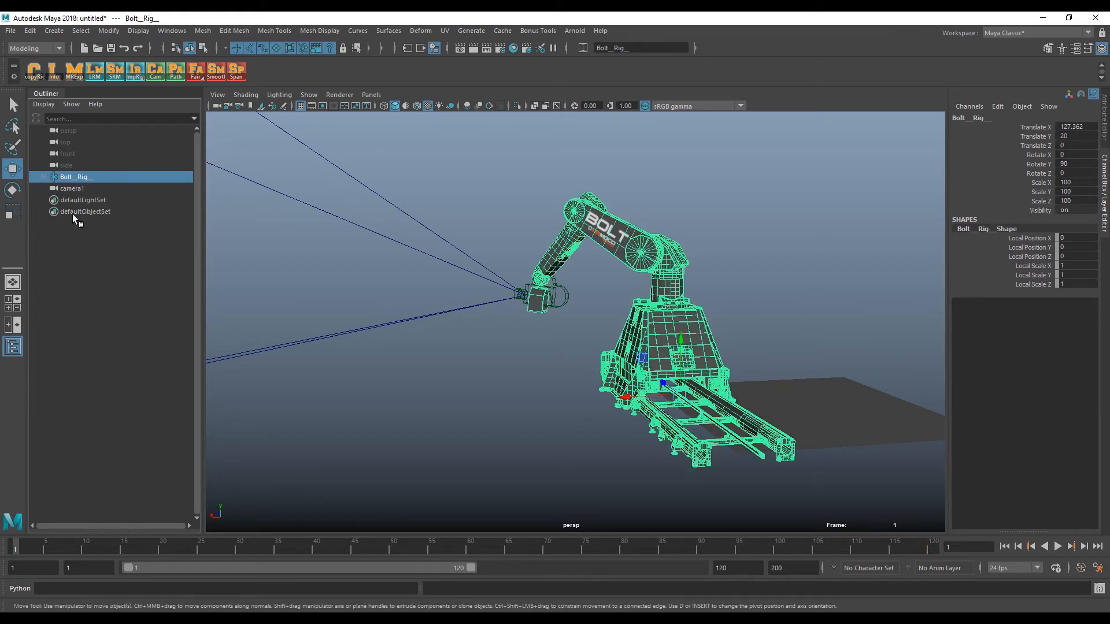
pyautogui.click(116, 72)
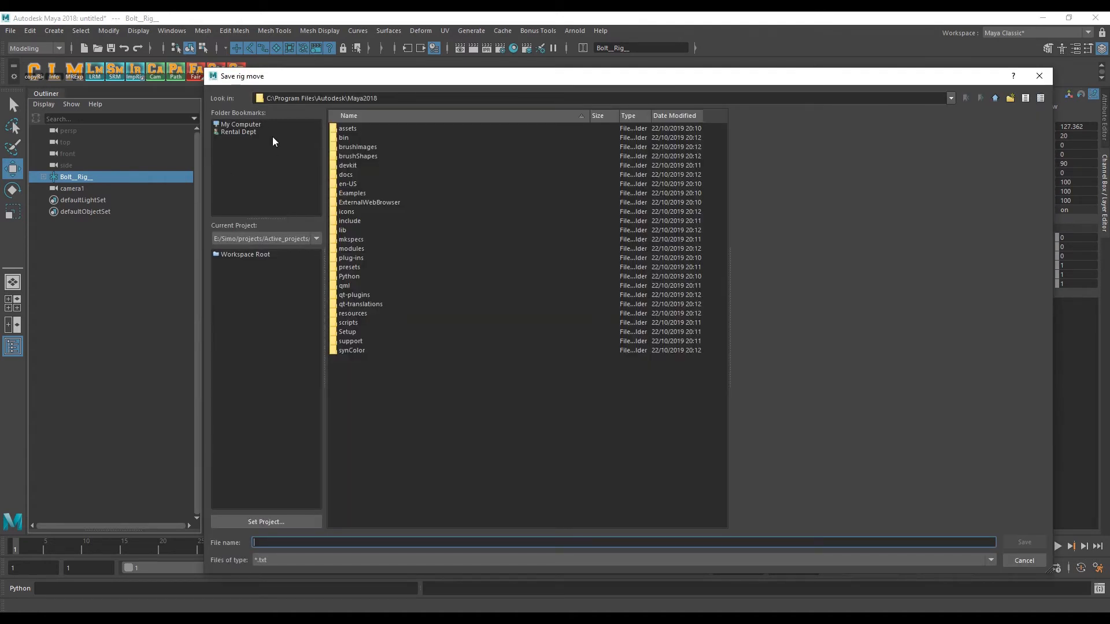
# Browse on the DATA (E:) drive to the Tutorials\Simul8\introduction\outbound\rigMoves folder and pick test_01.txt as the base file name.
pyautogui.click(251, 126)
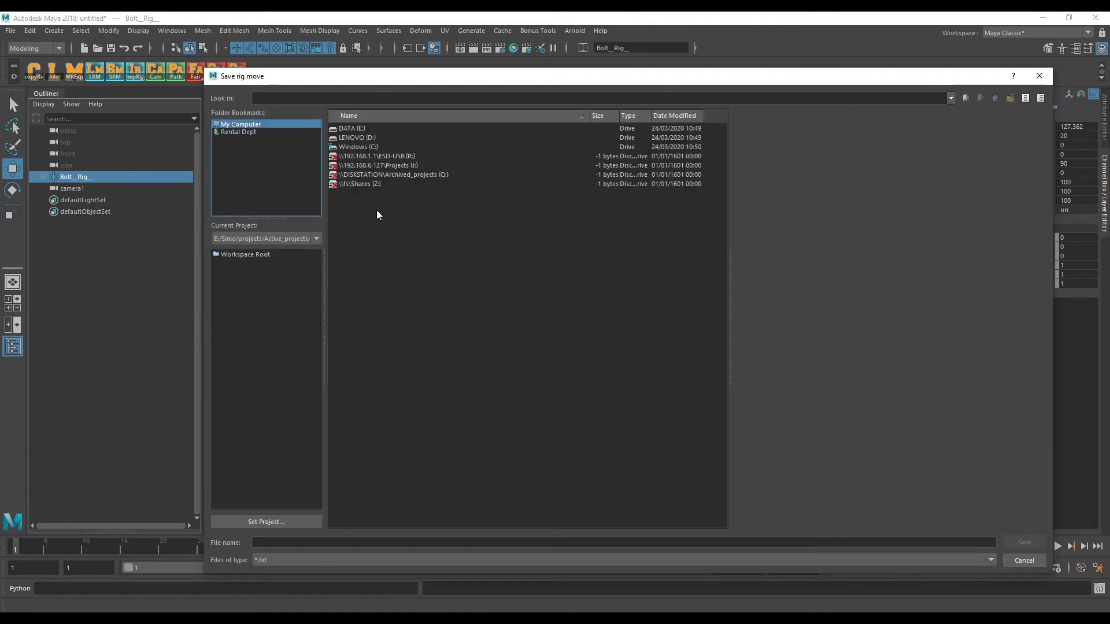
pyautogui.doubleClick(356, 128)
pyautogui.doubleClick(355, 171)
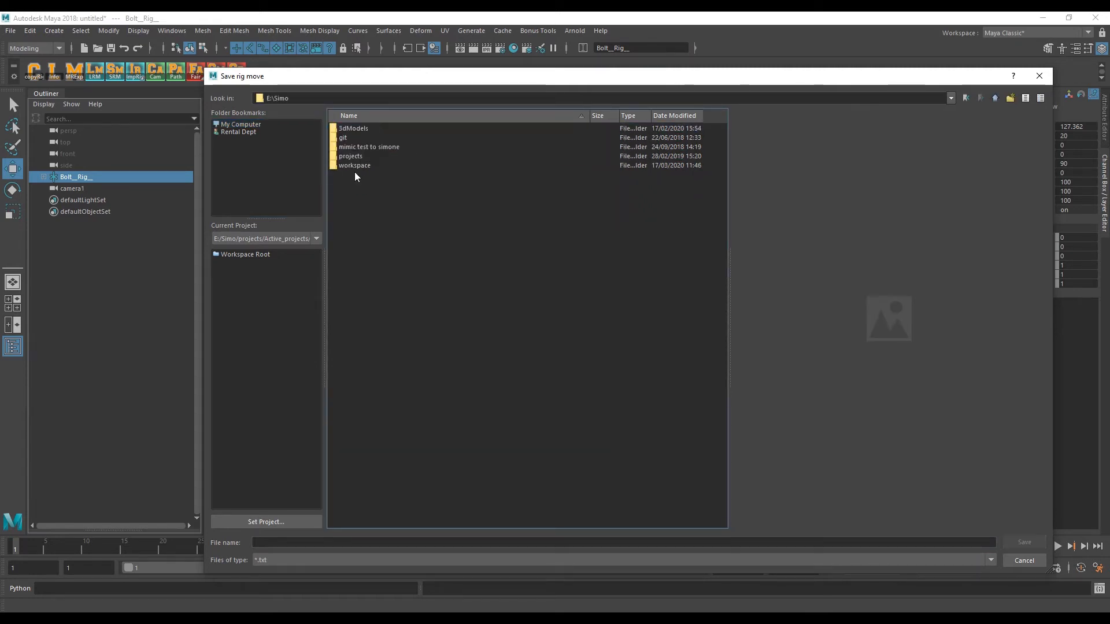
pyautogui.doubleClick(353, 156)
pyautogui.doubleClick(359, 130)
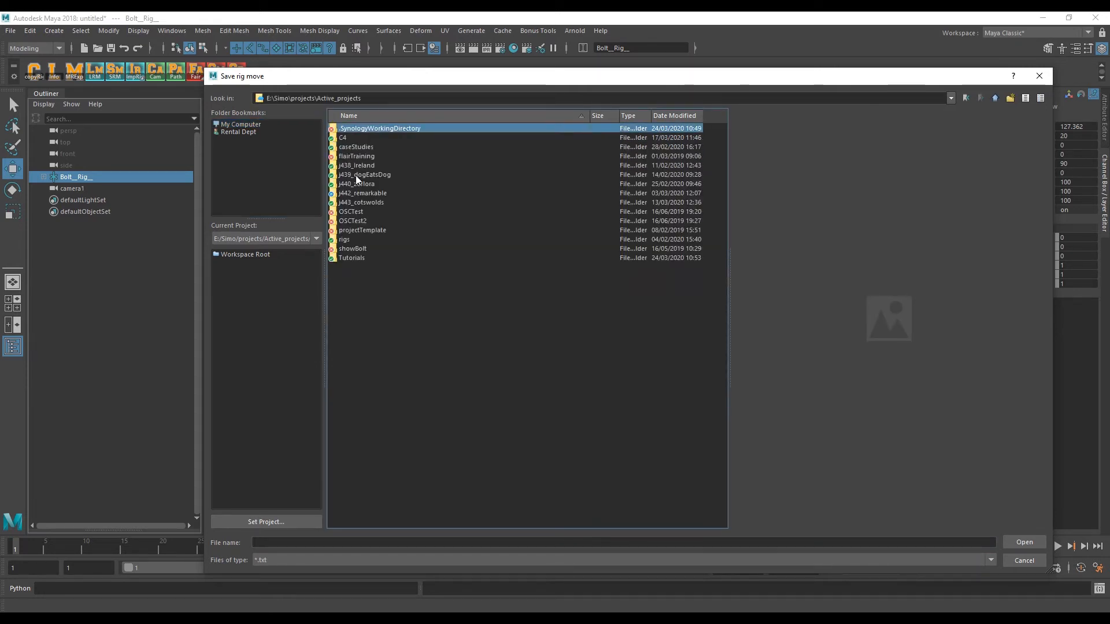
pyautogui.doubleClick(349, 259)
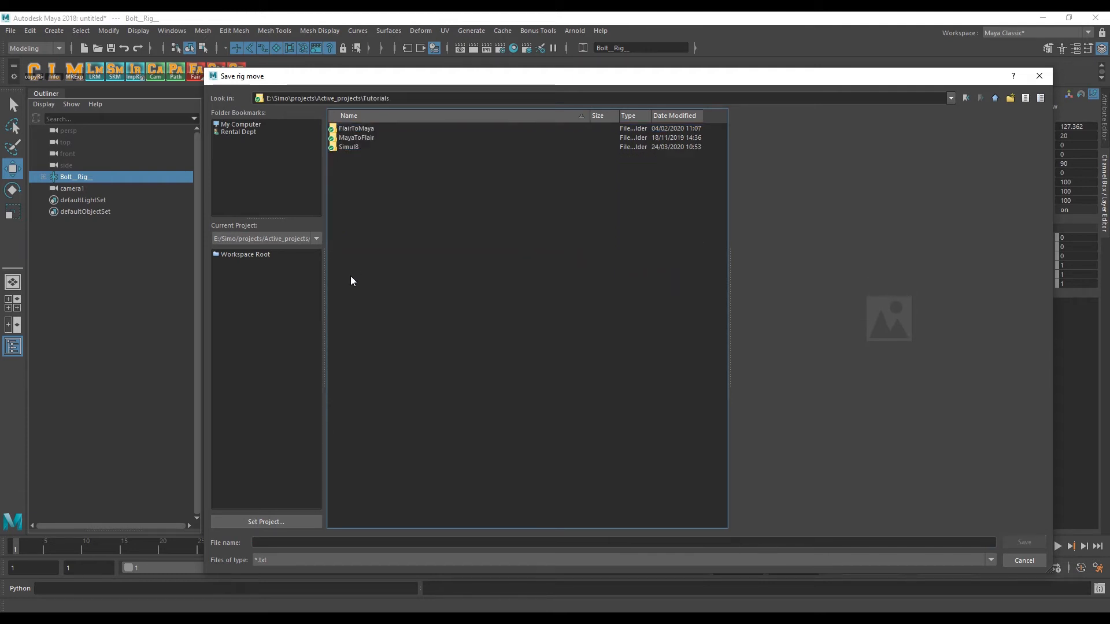
pyautogui.doubleClick(351, 147)
pyautogui.doubleClick(357, 128)
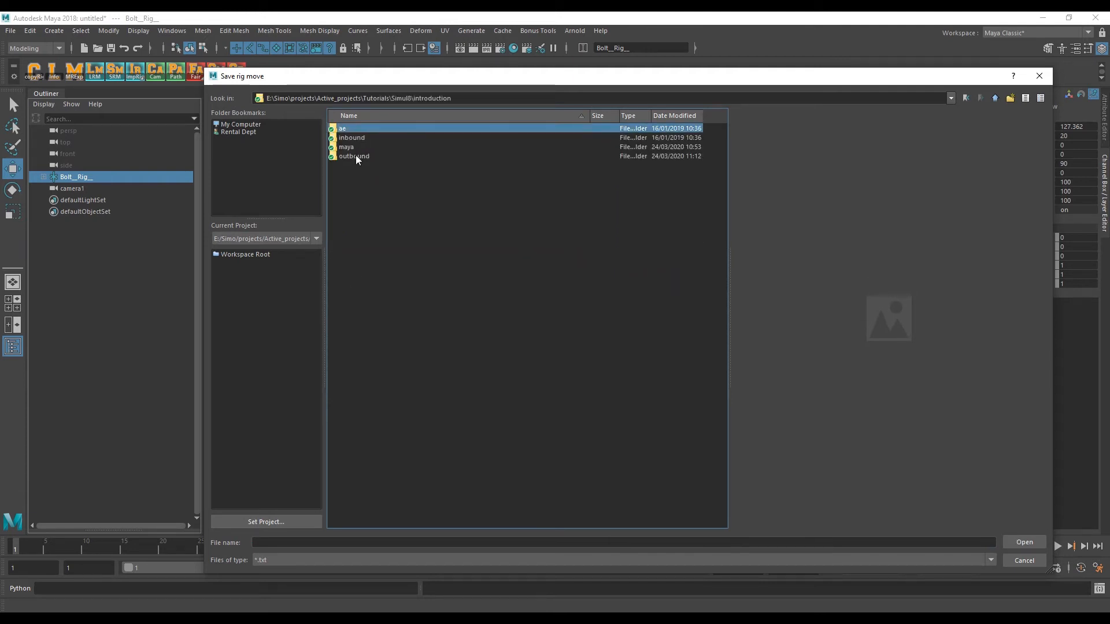
pyautogui.doubleClick(356, 155)
pyautogui.doubleClick(358, 129)
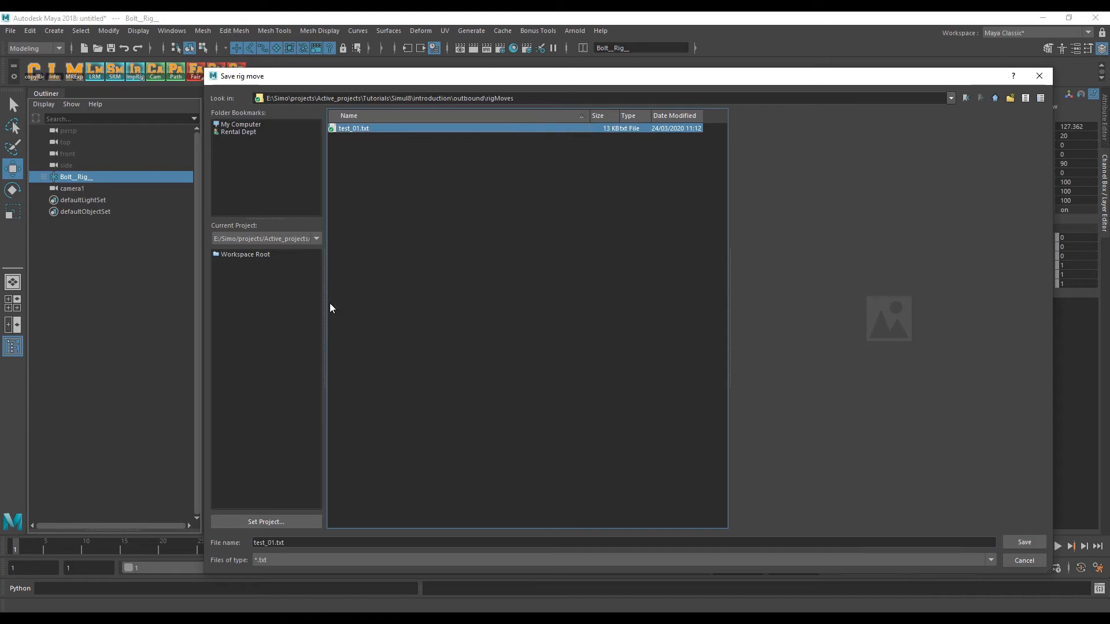
# Change the file name to test_02.txt and save the rig move.
pyautogui.click(275, 543)
pyautogui.write('2')
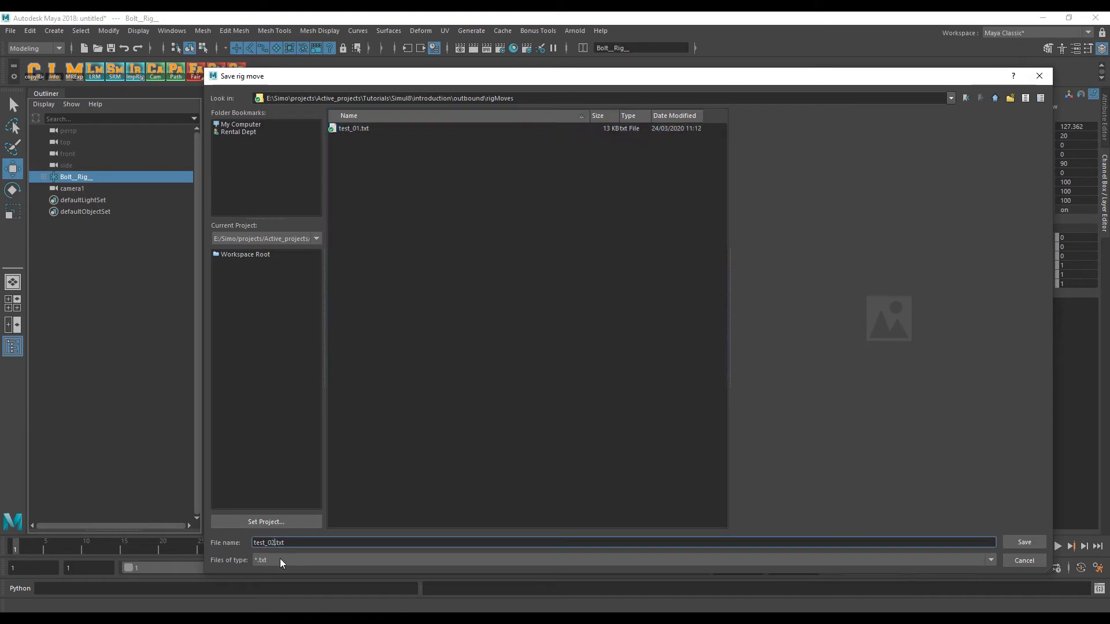
pyautogui.click(1022, 543)
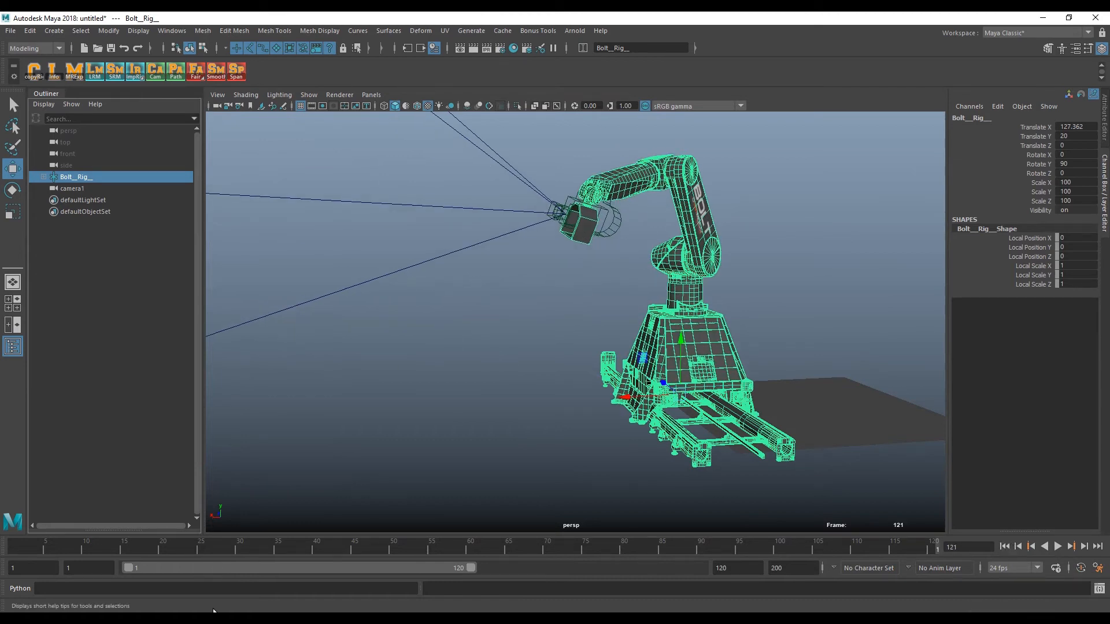
# Switch to File Explorer, open test_02 in Notepad to examine the exported axis values per frame, and return to Maya.
pyautogui.click(126, 618)
pyautogui.click(225, 247)
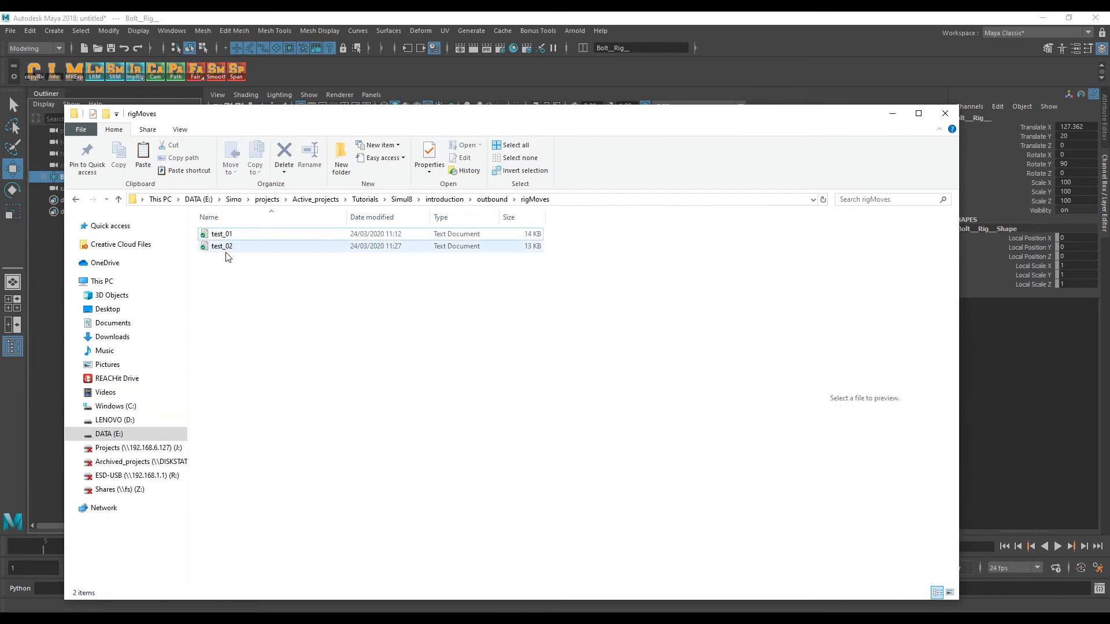
pyautogui.doubleClick(272, 255)
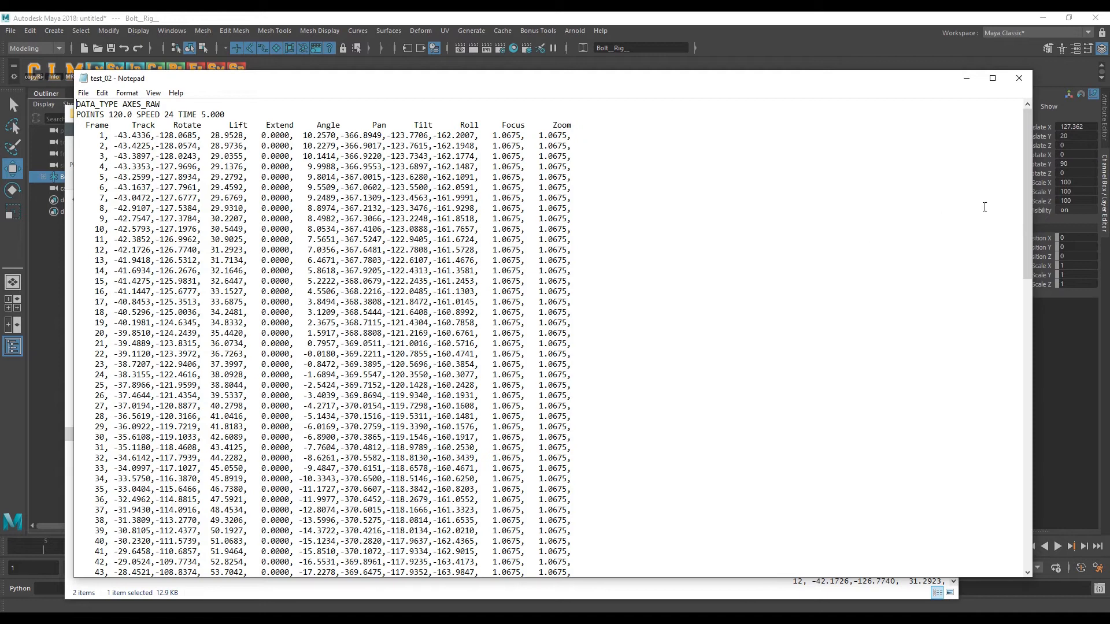
pyautogui.moveTo(1027, 196); pyautogui.dragTo(1018, 151)
pyautogui.click(1018, 79)
pyautogui.click(292, 388)
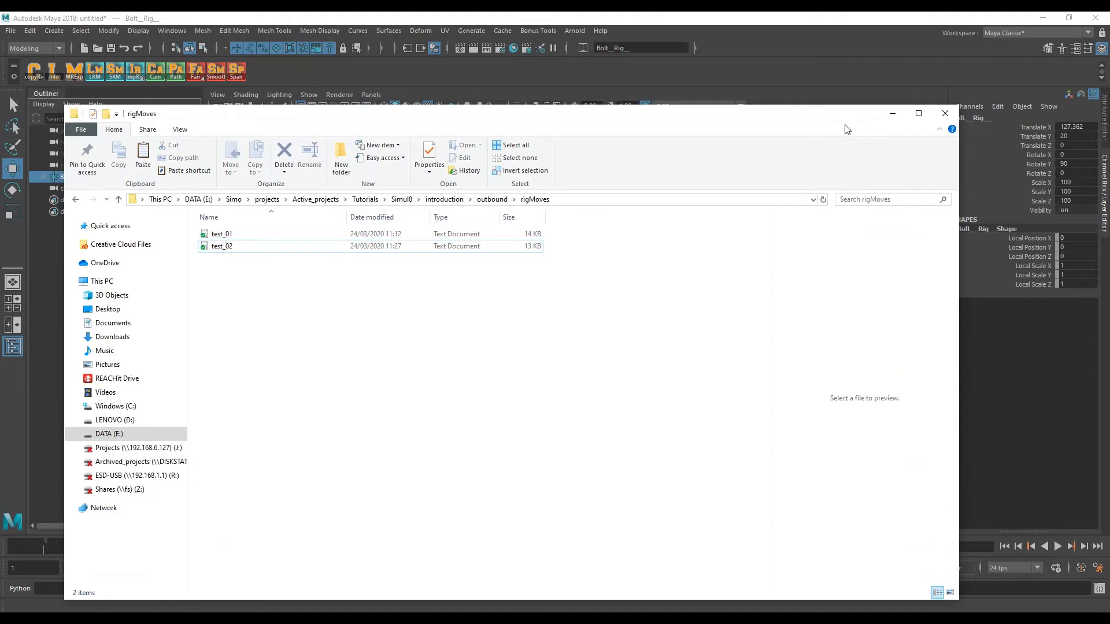
pyautogui.click(891, 115)
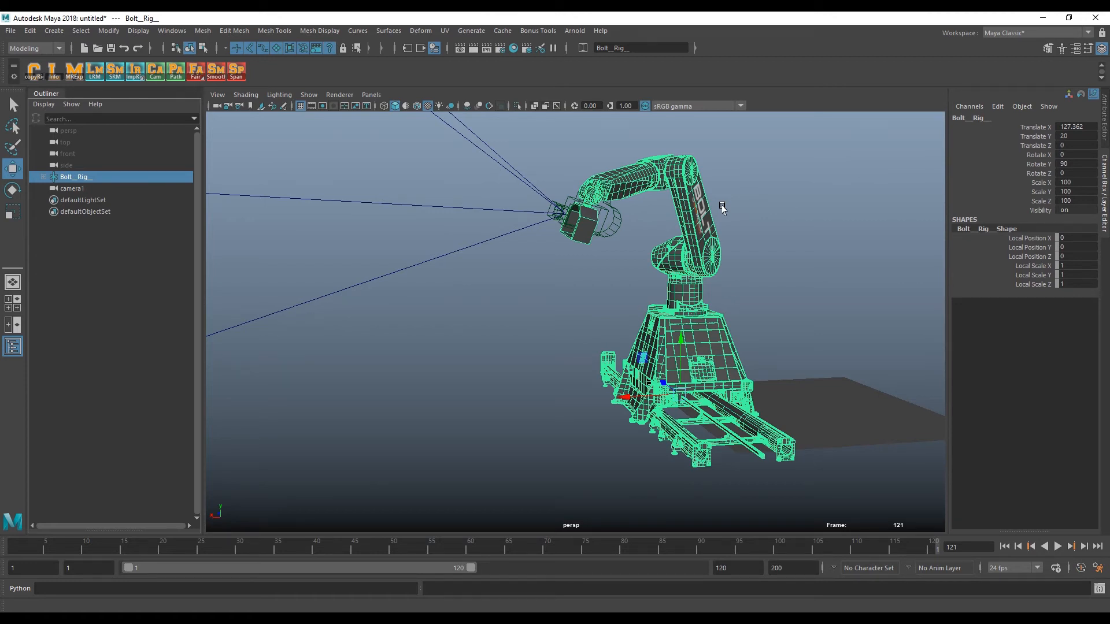
# Select limitChecker1 under Bolt__Rig__, switch to the four-pane layout and clear the Script Editor history.
pyautogui.click(43, 176)
pyautogui.click(136, 258)
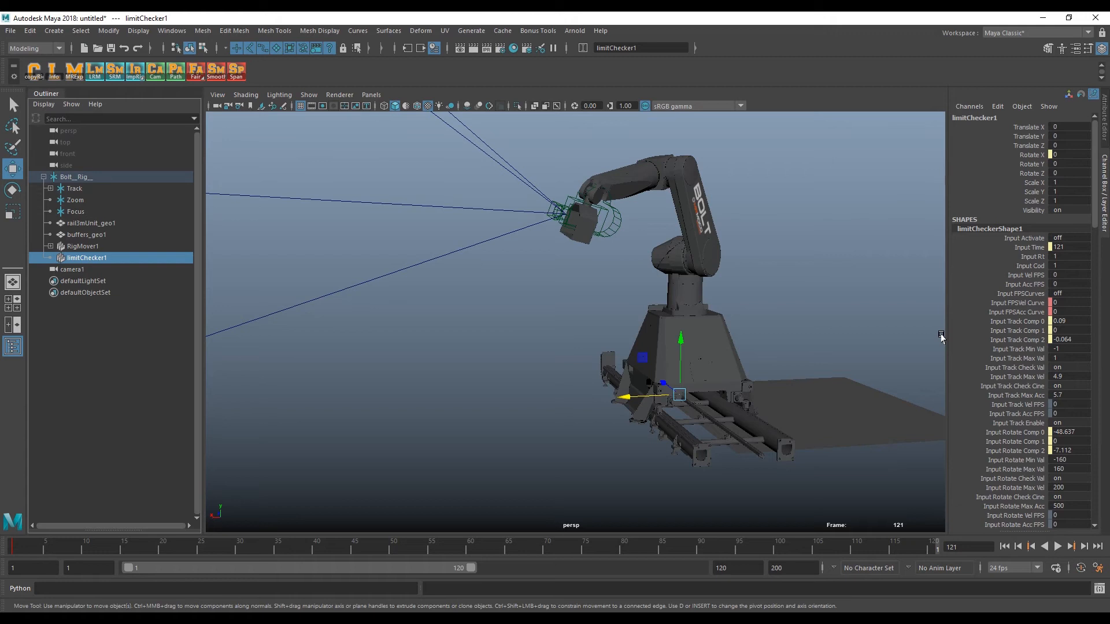
pyautogui.press('space')
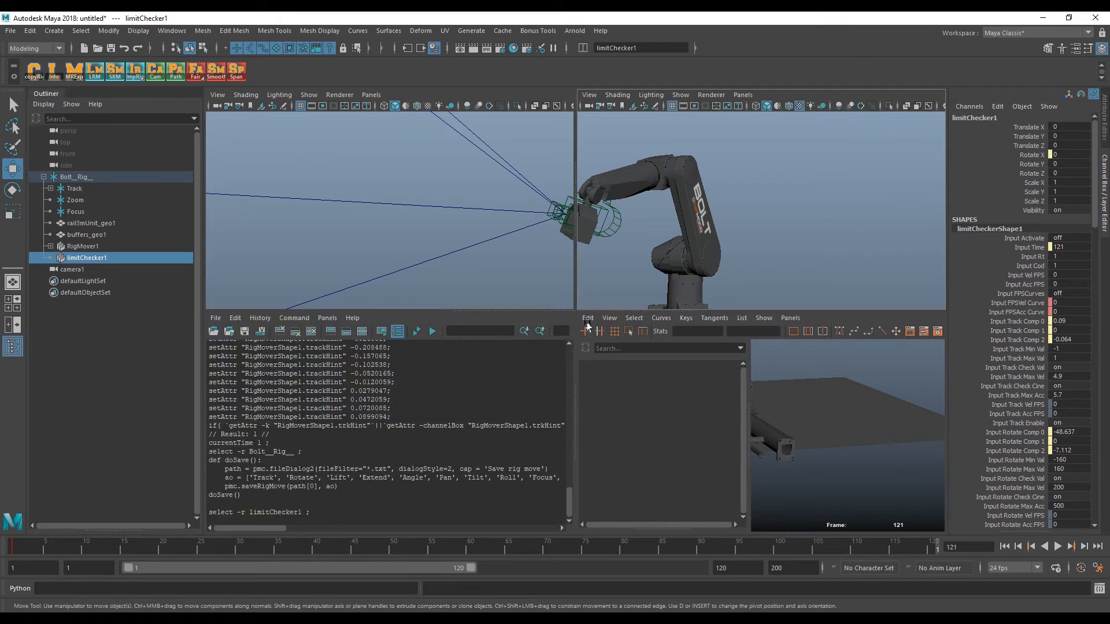
pyautogui.click(279, 332)
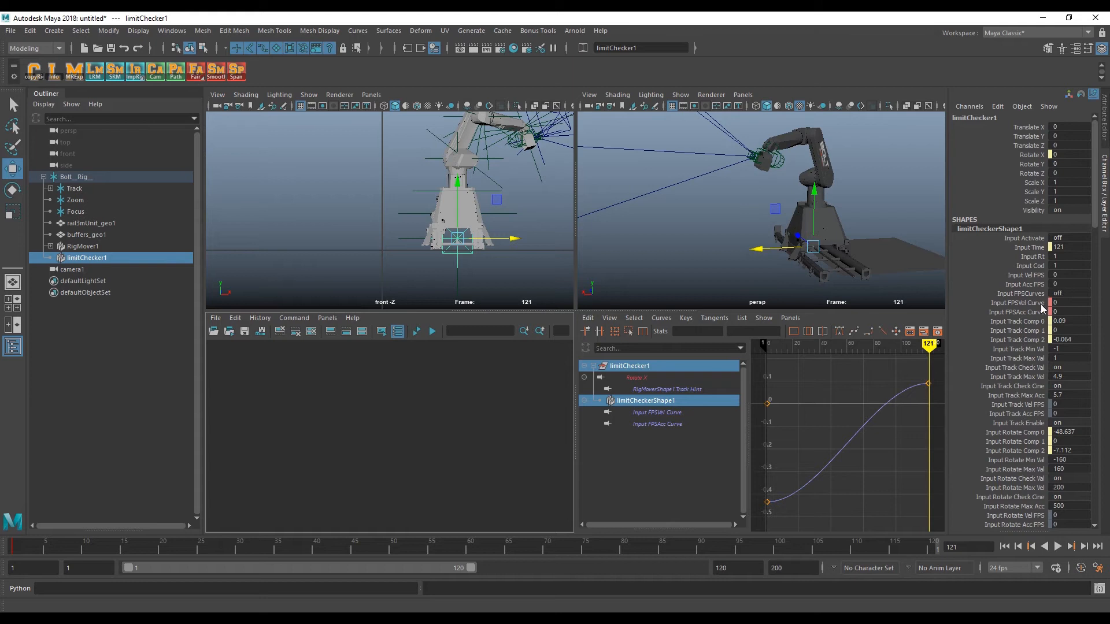
# Turn on limitCheckerShape1's Input Activate attribute.
pyautogui.click(1061, 238)
pyautogui.write('1')
pyautogui.press('Return')
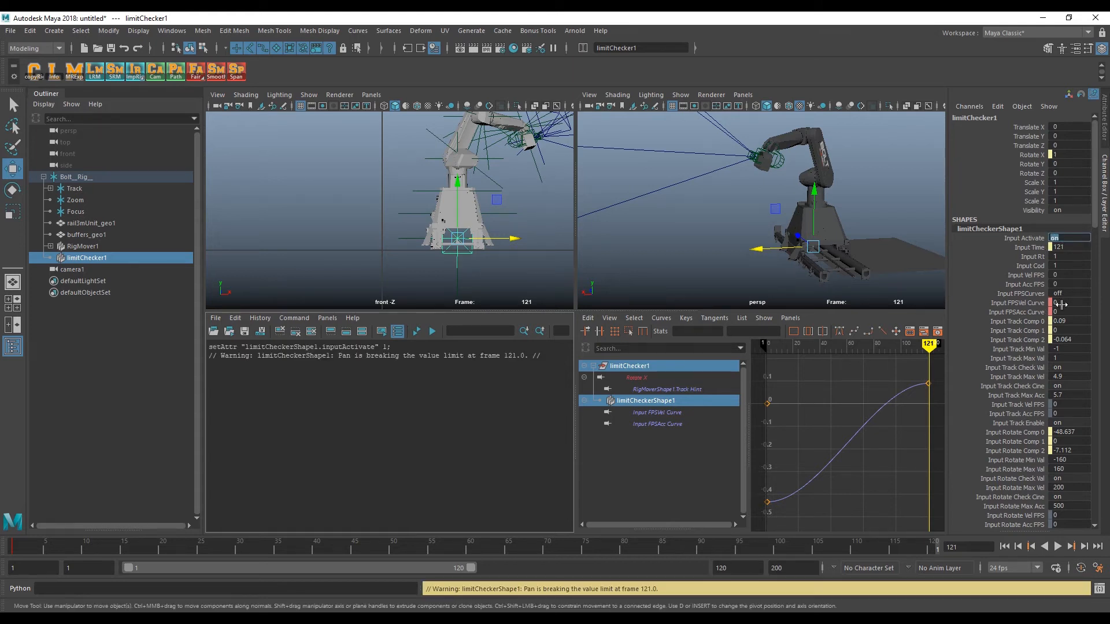
# Play the animation from frame 1 and review the limit checker's messages in the Script Editor history.
pyautogui.click(1005, 547)
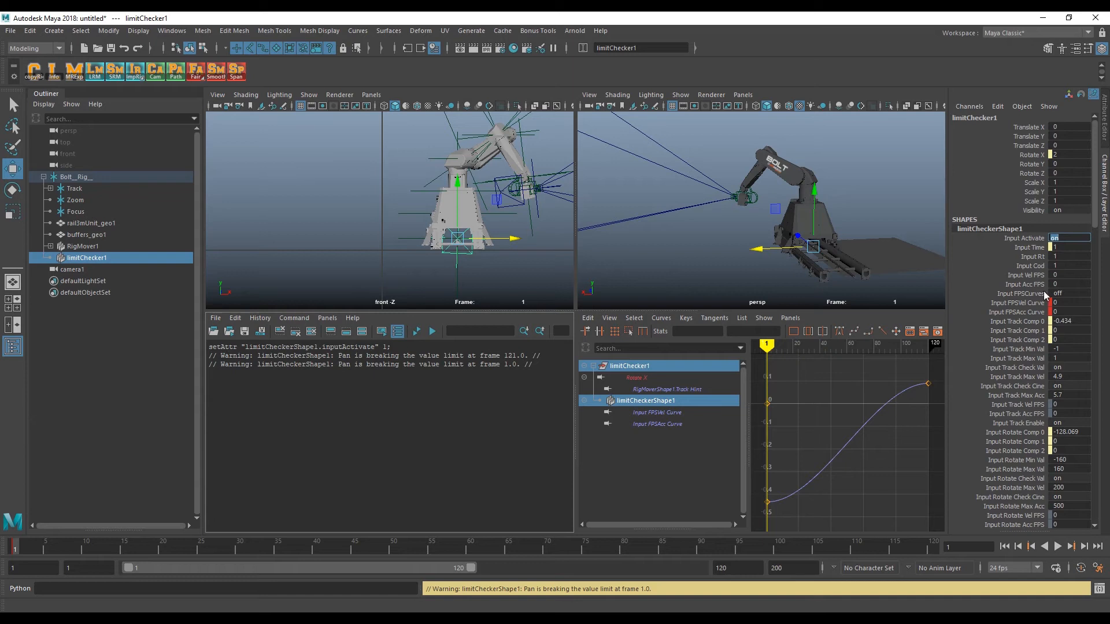
pyautogui.click(1057, 546)
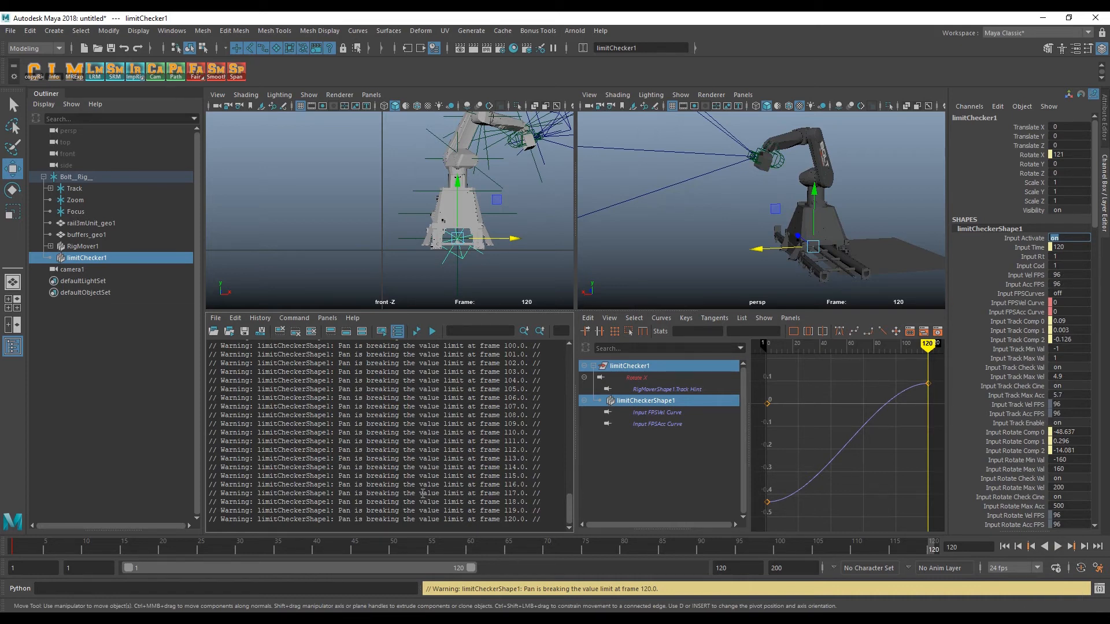
pyautogui.click(569, 507)
pyautogui.moveTo(571, 485); pyautogui.dragTo(577, 355)
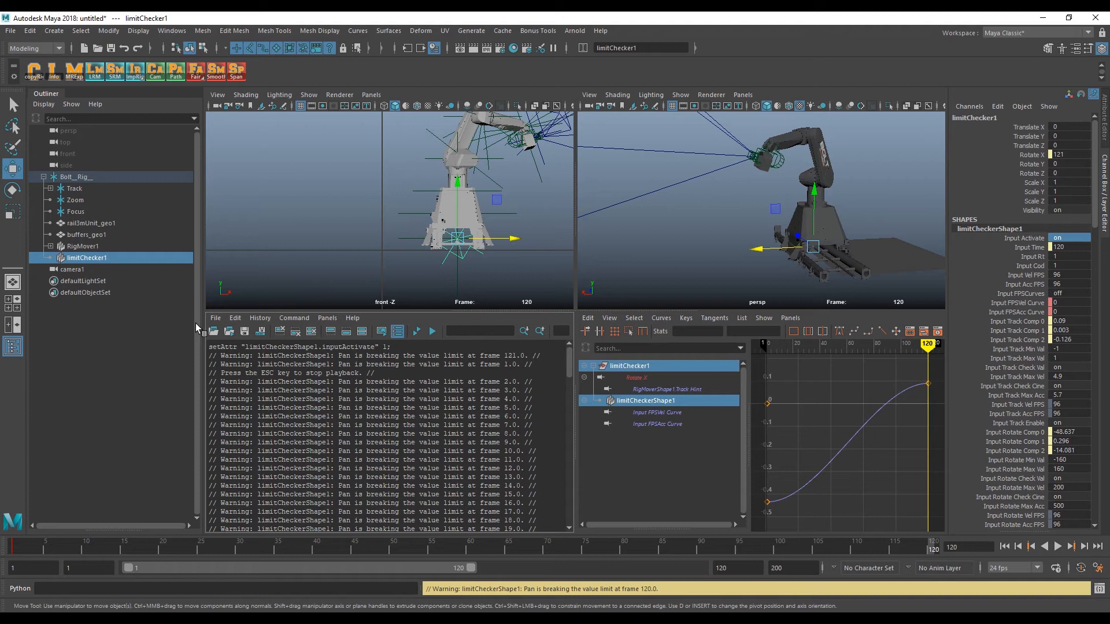
# Select RigMover1 under Bolt__Rig__ and reset RigMoverShape1's Input Reset Rounds attribute.
pyautogui.click(143, 247)
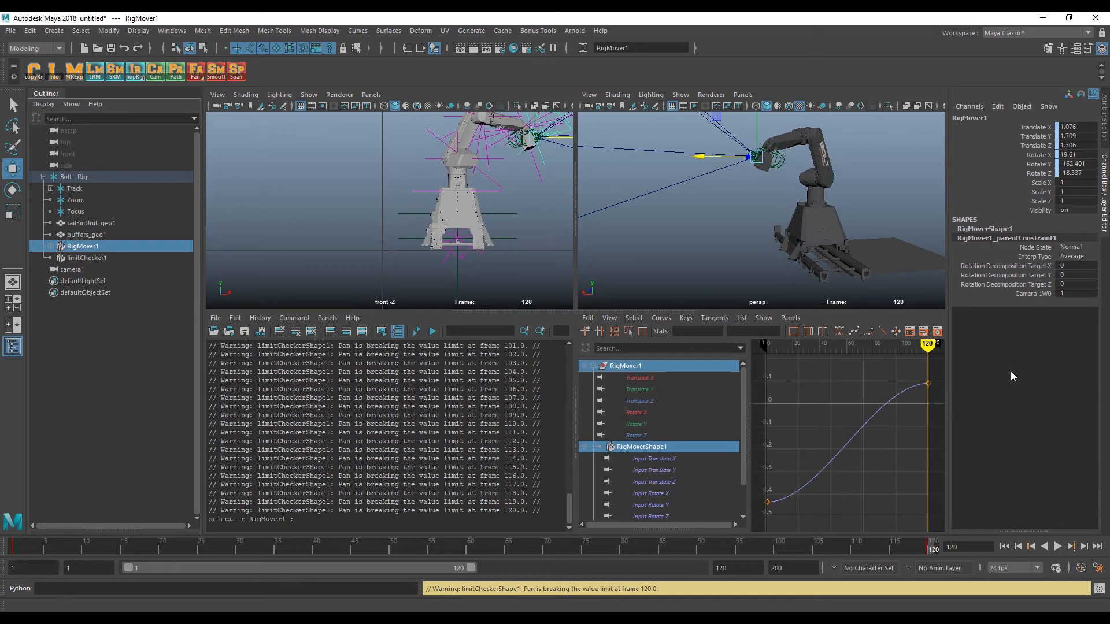
pyautogui.click(990, 229)
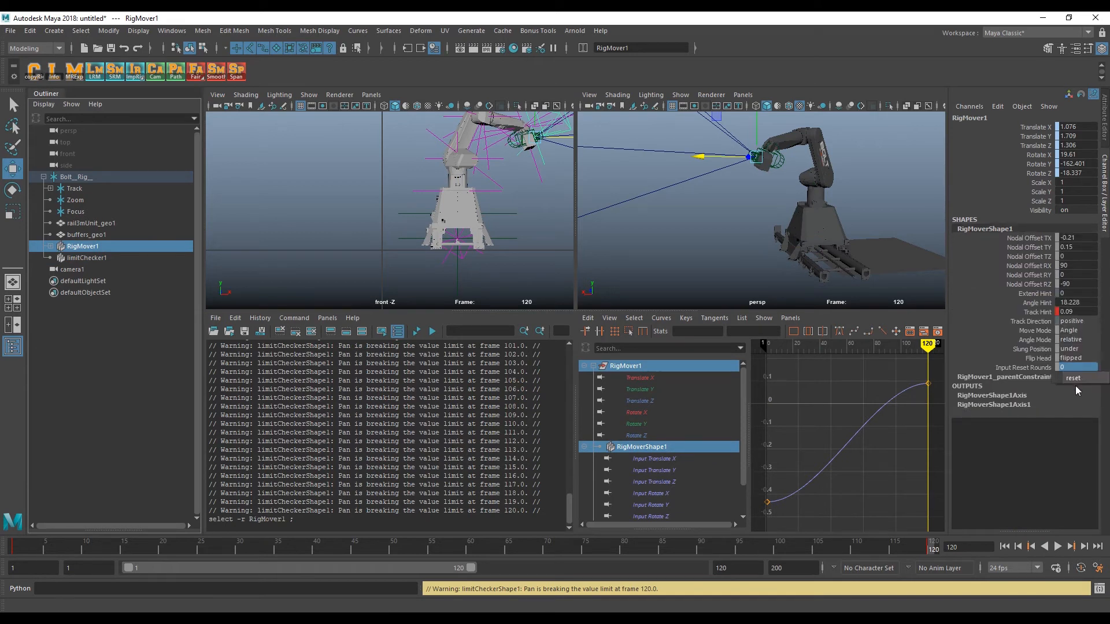
pyautogui.click(1077, 378)
# Play the animation from frame 1, clear the Script Editor history and replay it to recheck the limit warnings.
pyautogui.click(1005, 547)
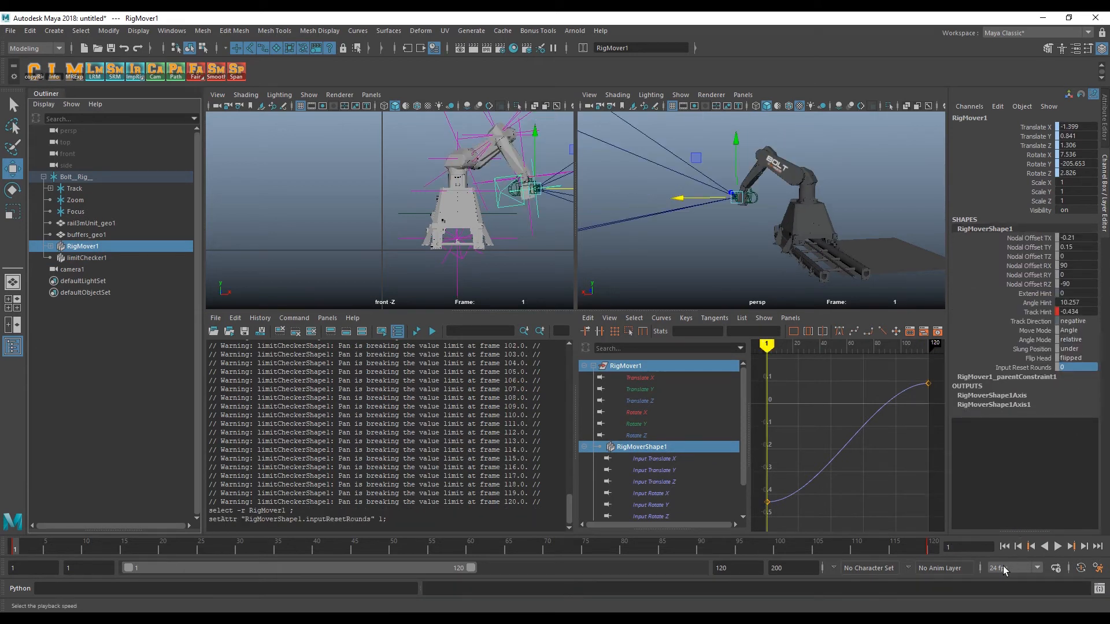
pyautogui.click(1059, 547)
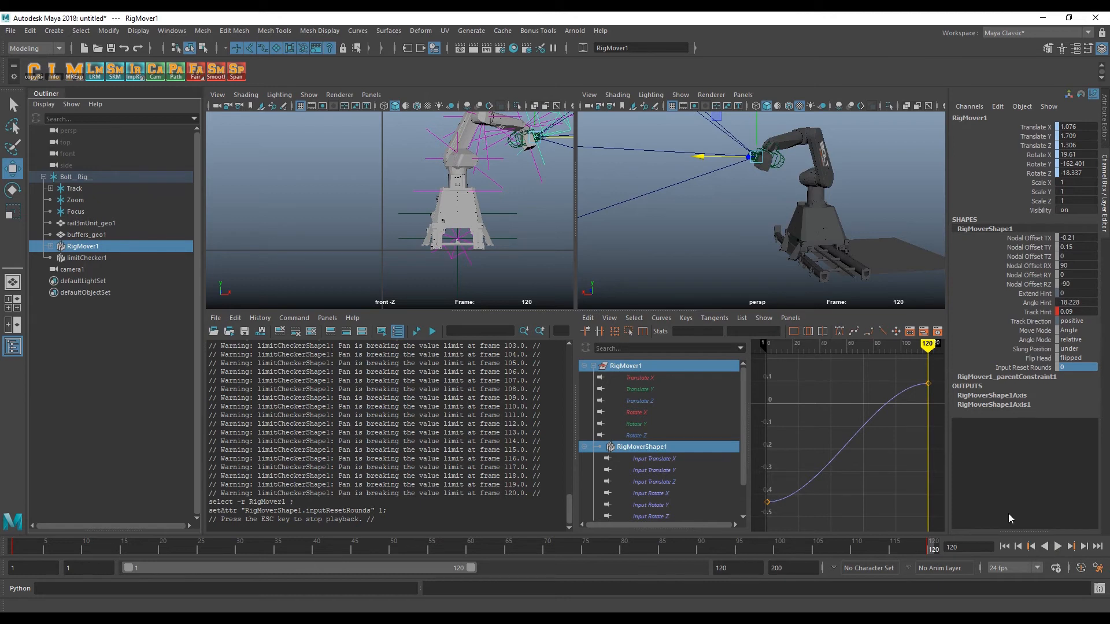
pyautogui.click(279, 332)
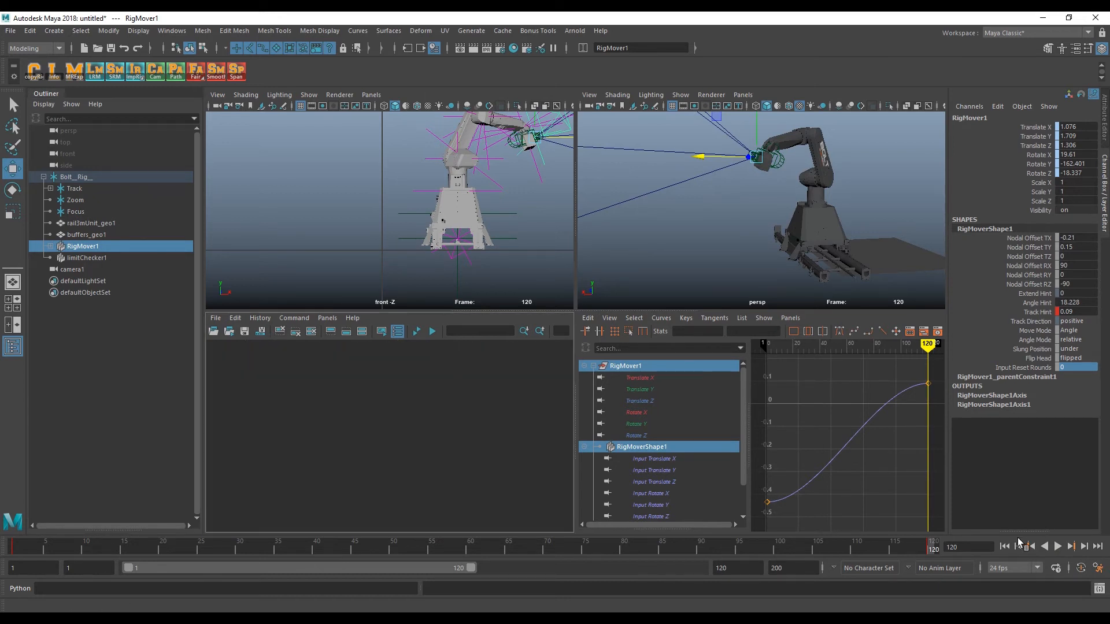
pyautogui.click(1058, 546)
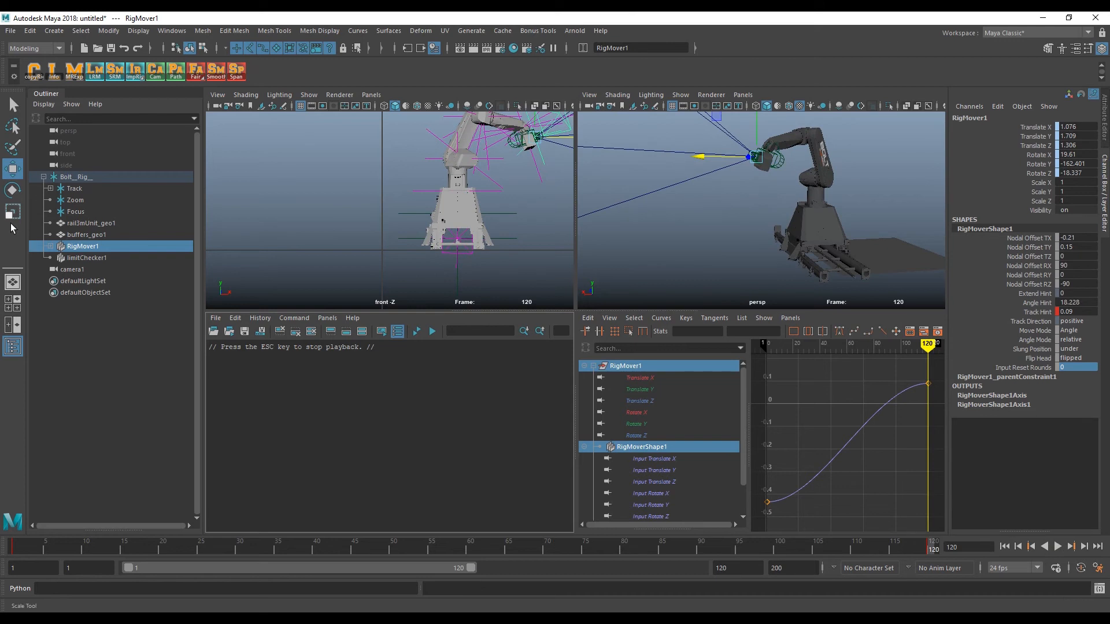
# Select limitChecker1, widen the Channel Box and examine limitCheckerShape1's value, velocity and acceleration limits for every axis.
pyautogui.click(115, 258)
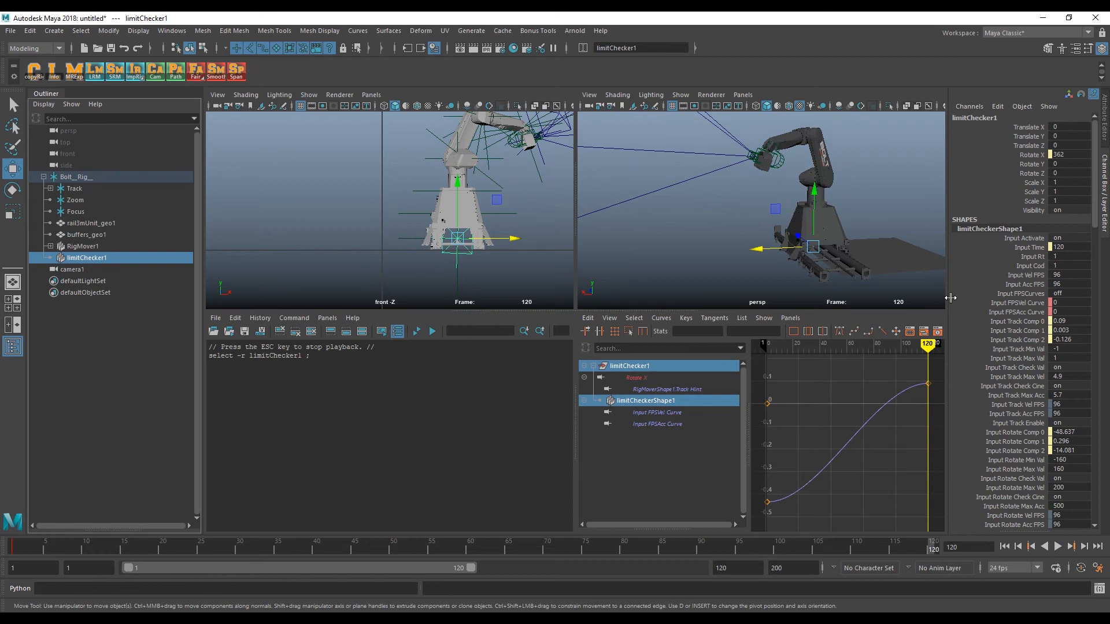
pyautogui.moveTo(946, 293); pyautogui.dragTo(871, 293)
pyautogui.click(1087, 192)
pyautogui.moveTo(1097, 199); pyautogui.dragTo(1106, 175)
pyautogui.scroll(-4, 1023, 347)
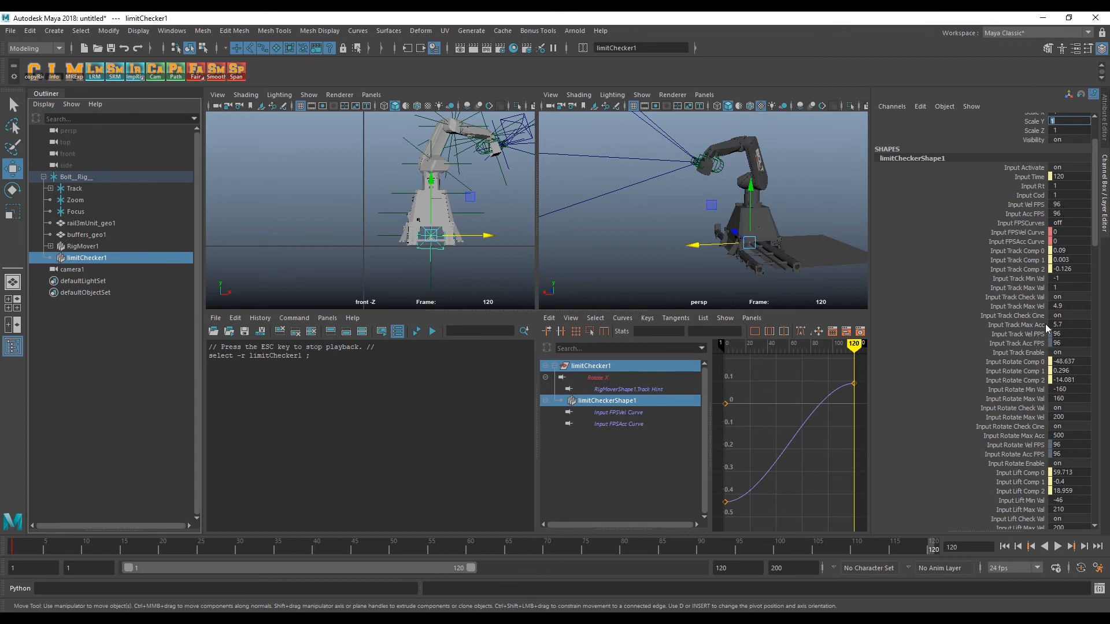
pyautogui.scroll(-3, 1093, 216)
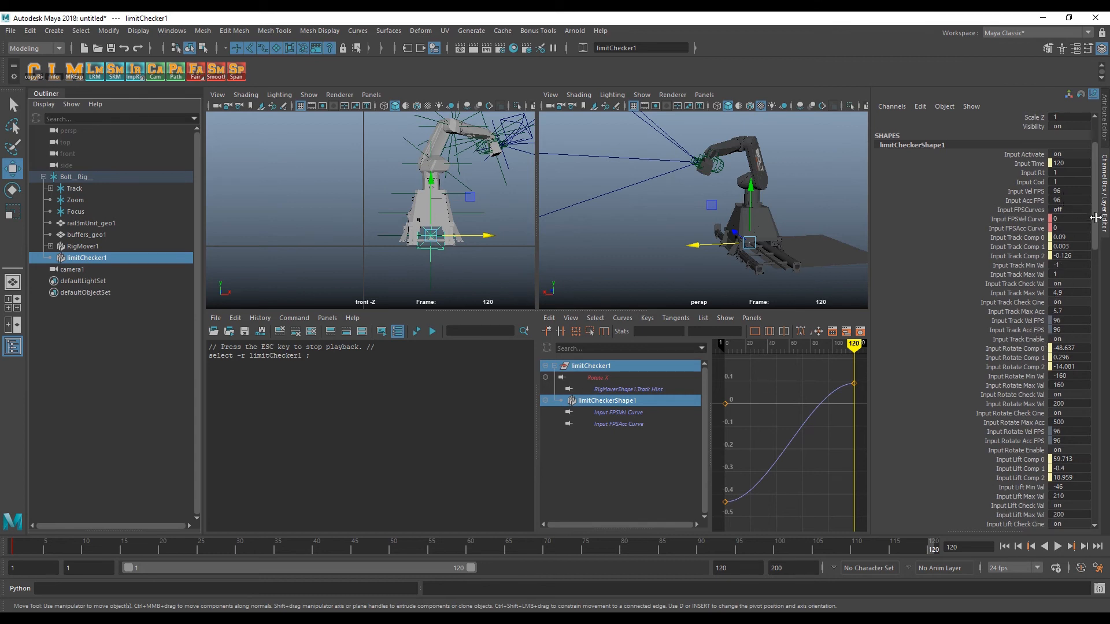
pyautogui.scroll(-5, 1026, 246)
pyautogui.scroll(7, 1026, 246)
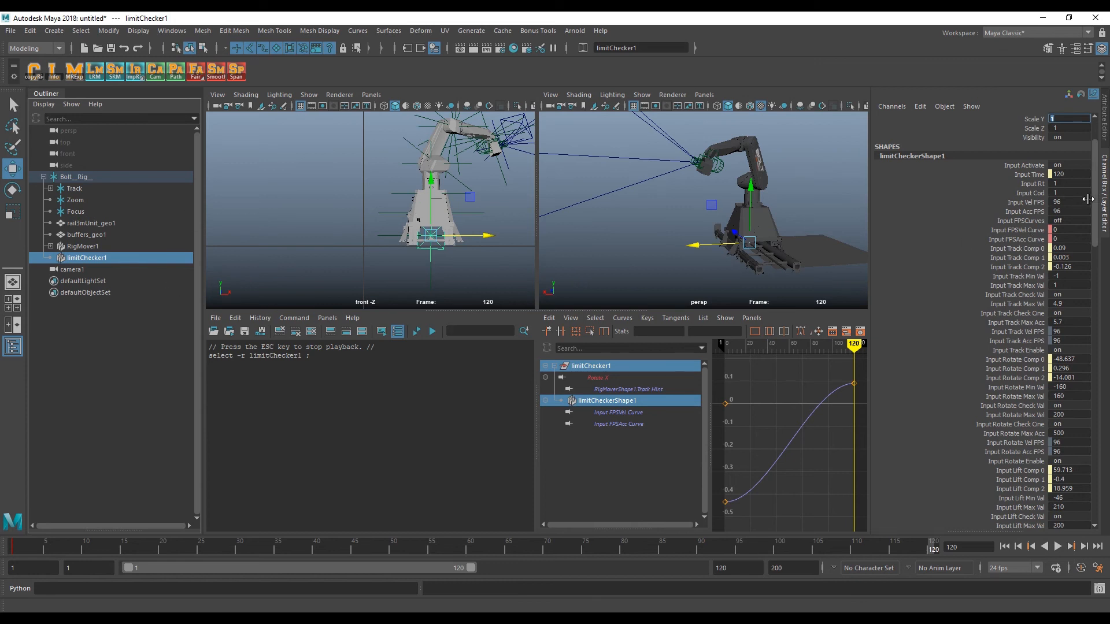
pyautogui.scroll(-15, 1077, 492)
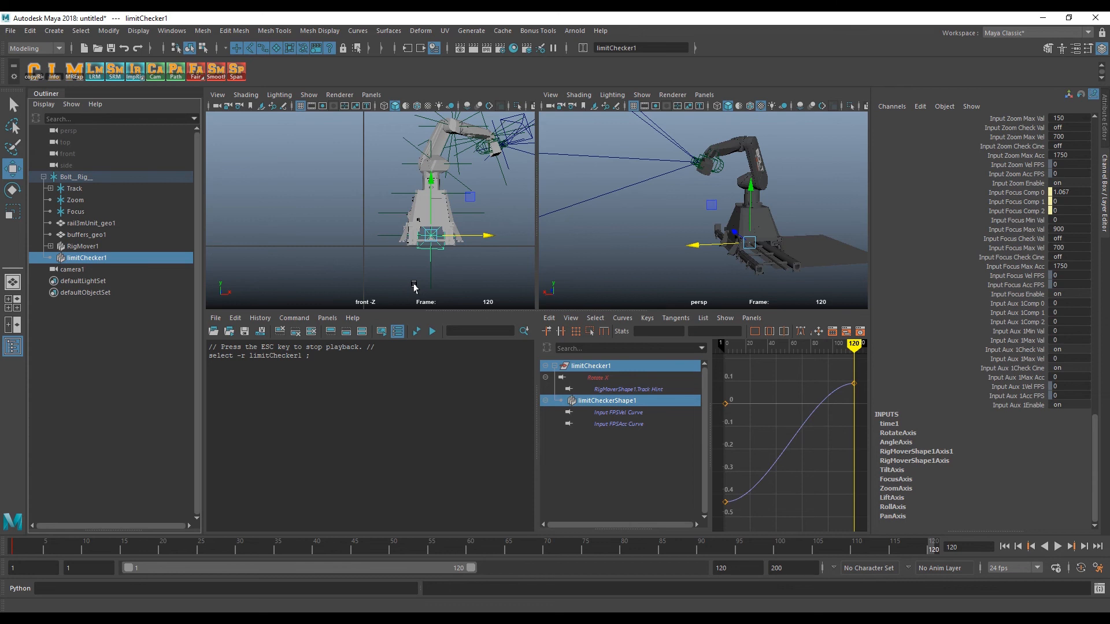
# Maximize the perspective view, collapse Bolt__Rig__ in the Outliner and select it as a whole.
pyautogui.click(804, 96)
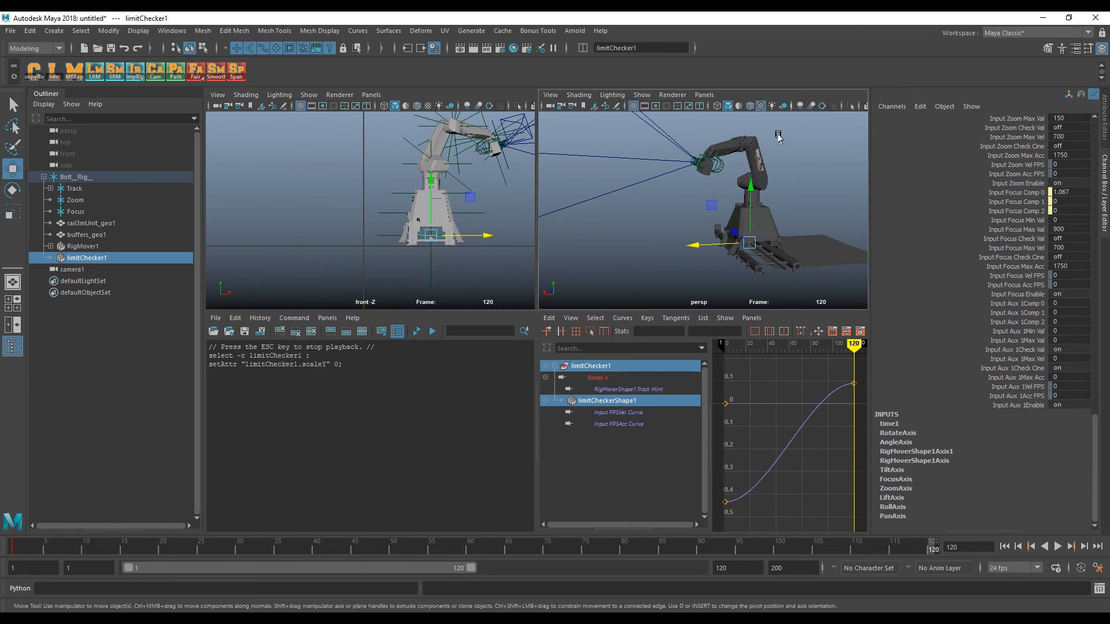
pyautogui.press('space')
pyautogui.keyDown('alt'); pyautogui.moveTo(684, 285); pyautogui.dragTo(576, 295); pyautogui.keyUp('alt')
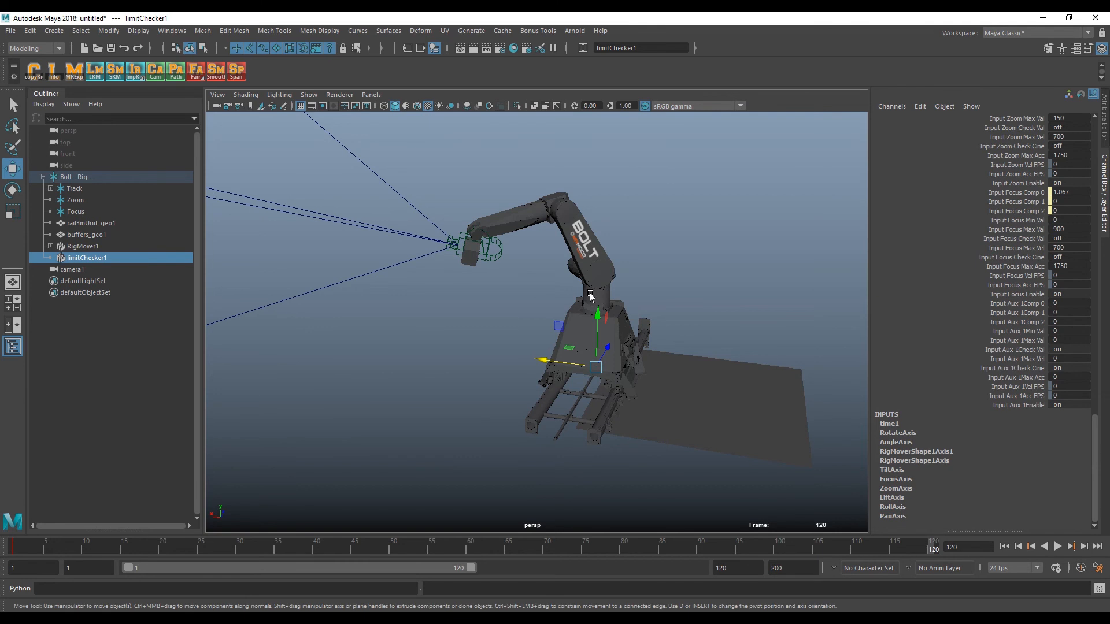
pyautogui.keyDown('alt'); pyautogui.moveTo(637, 258); pyautogui.dragTo(619, 268); pyautogui.keyUp('alt')
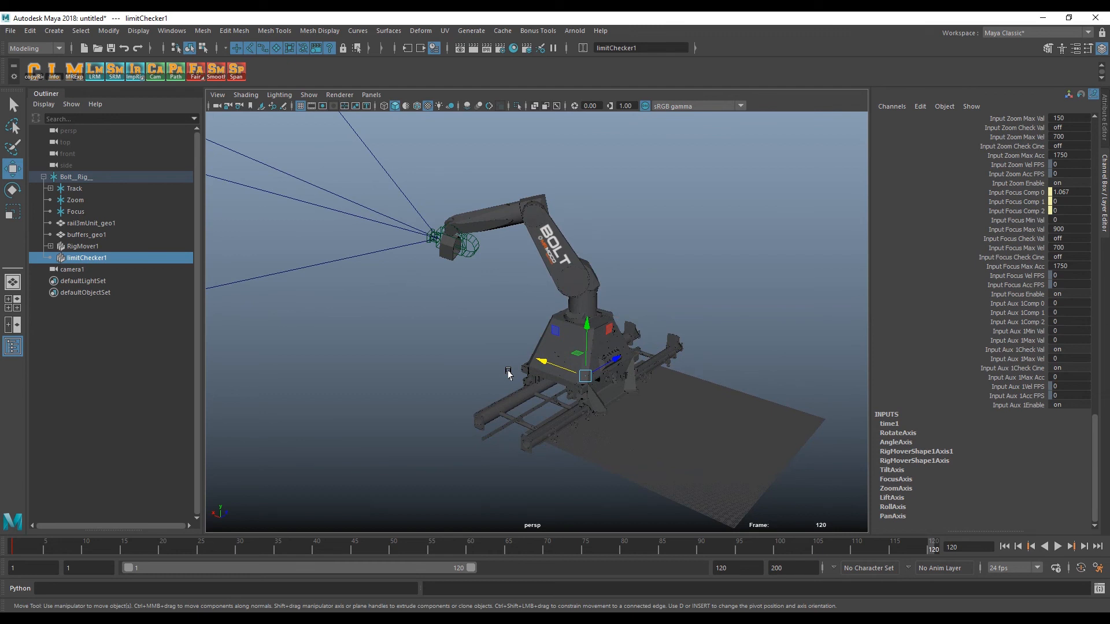
pyautogui.keyDown('alt'); pyautogui.moveTo(632, 218); pyautogui.dragTo(595, 218); pyautogui.keyUp('alt')
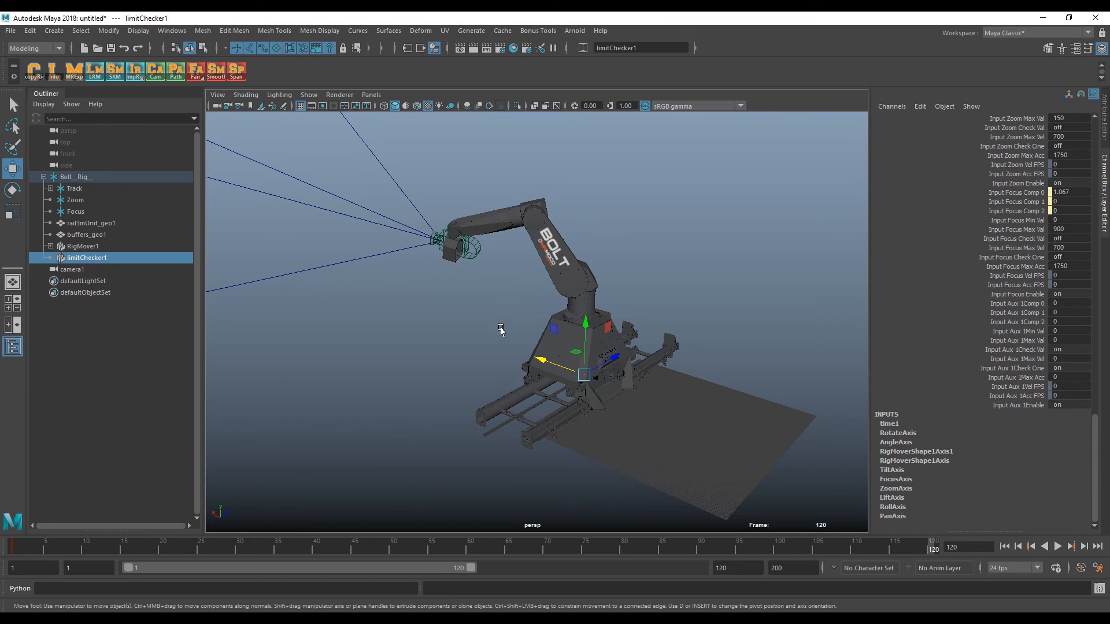
pyautogui.click(44, 358)
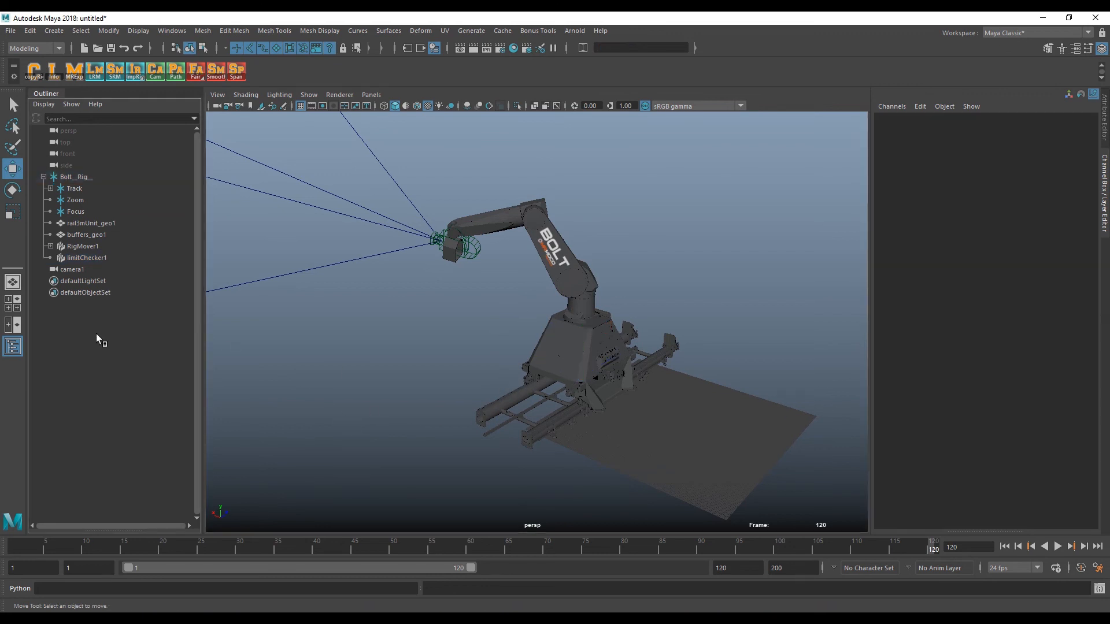
pyautogui.click(44, 179)
pyautogui.click(91, 180)
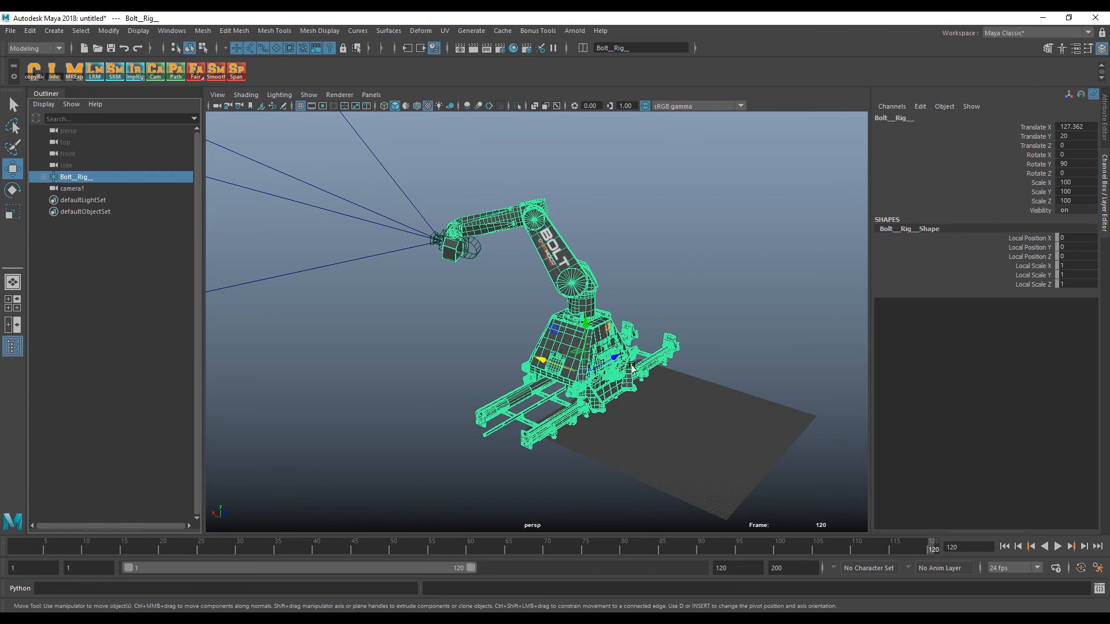
# Import a clear Bolt rig into the scene and compare it with the original Bolt__Rig__.
pyautogui.keyDown('alt'); pyautogui.moveTo(631, 364); pyautogui.dragTo(613, 365); pyautogui.keyUp('alt')
pyautogui.rightClick(134, 70)
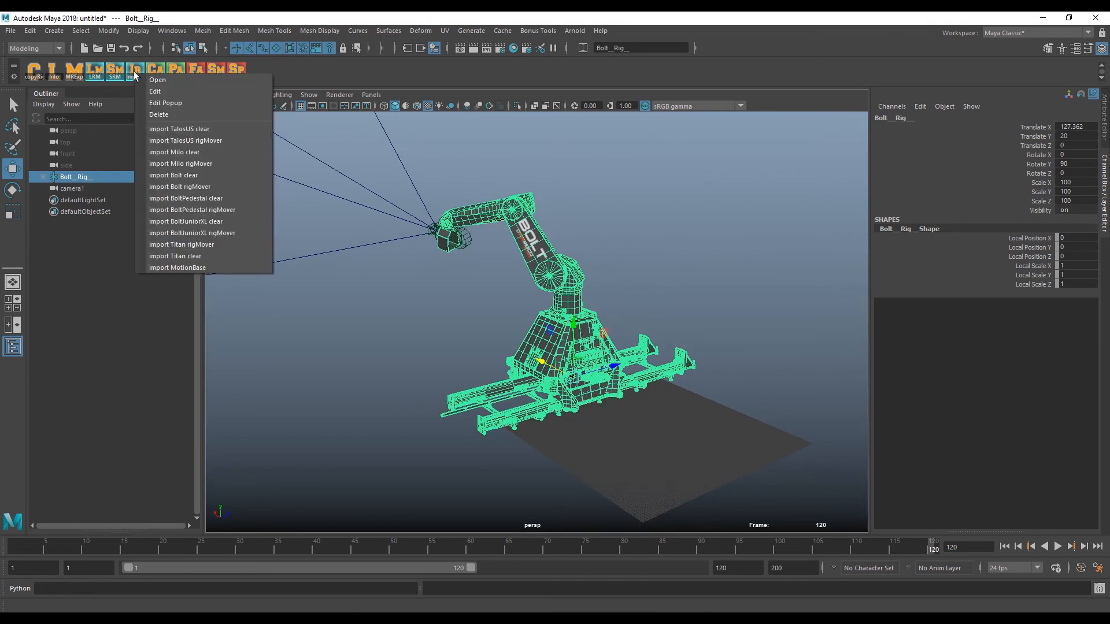
pyautogui.click(210, 173)
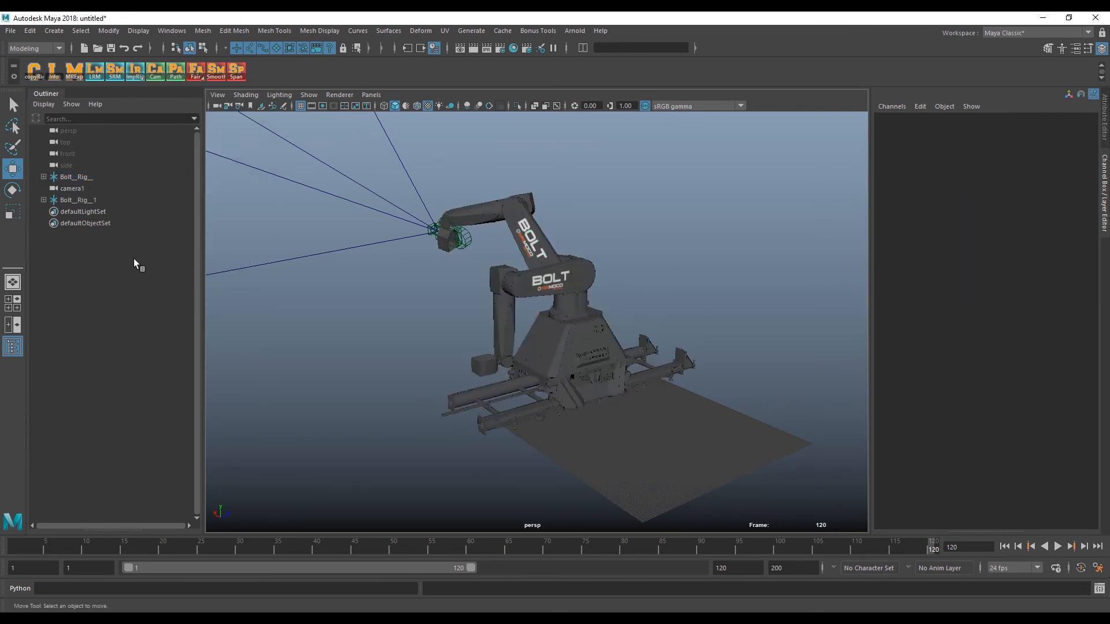
pyautogui.click(86, 200)
pyautogui.click(86, 177)
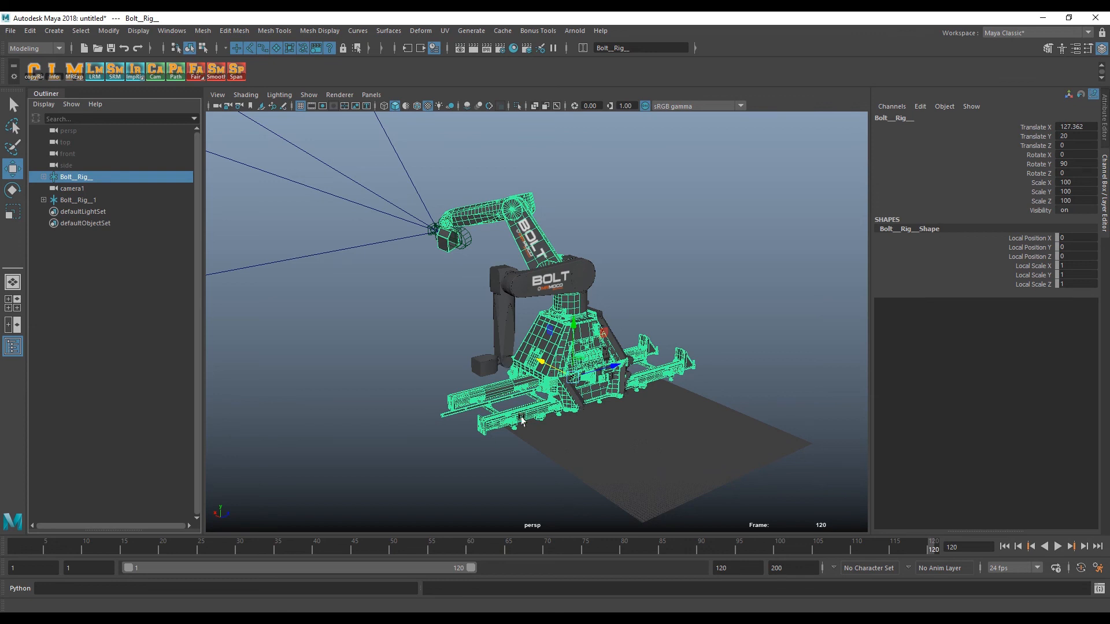
pyautogui.keyDown('alt'); pyautogui.moveTo(521, 421); pyautogui.dragTo(603, 338); pyautogui.keyUp('alt')
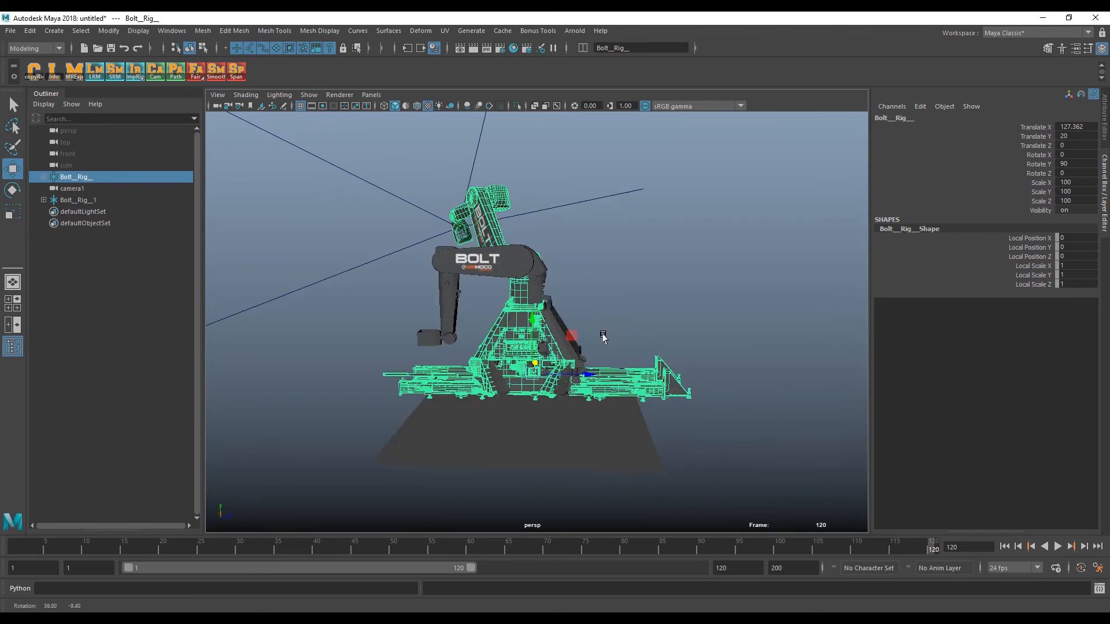
# Load the rig move test_02.txt onto the imported Bolt__Rig__1.
pyautogui.click(144, 201)
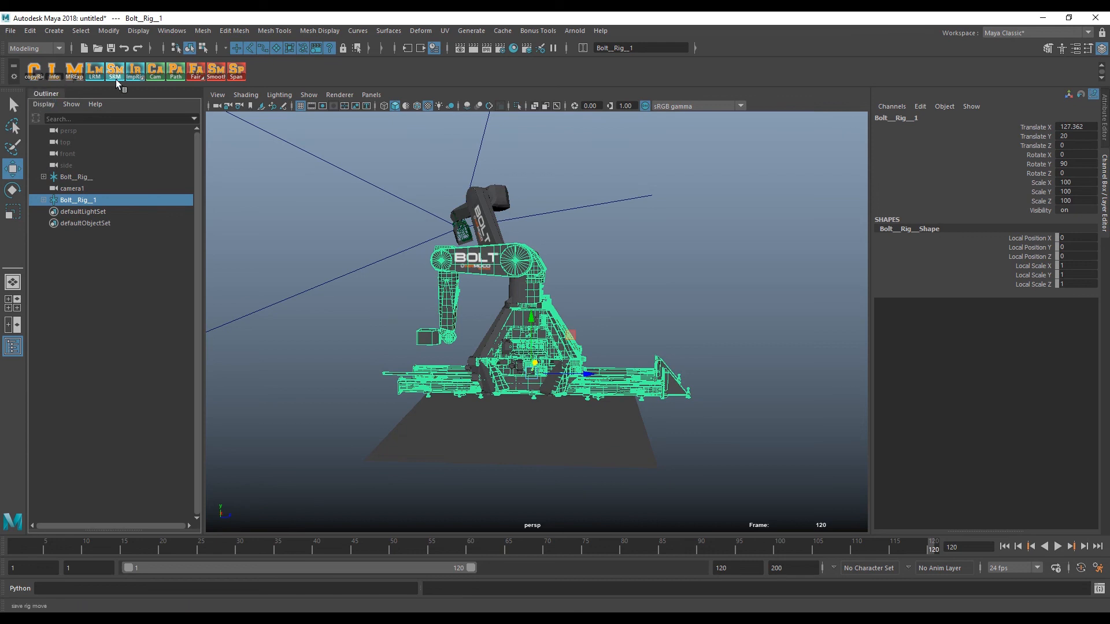
pyautogui.click(100, 84)
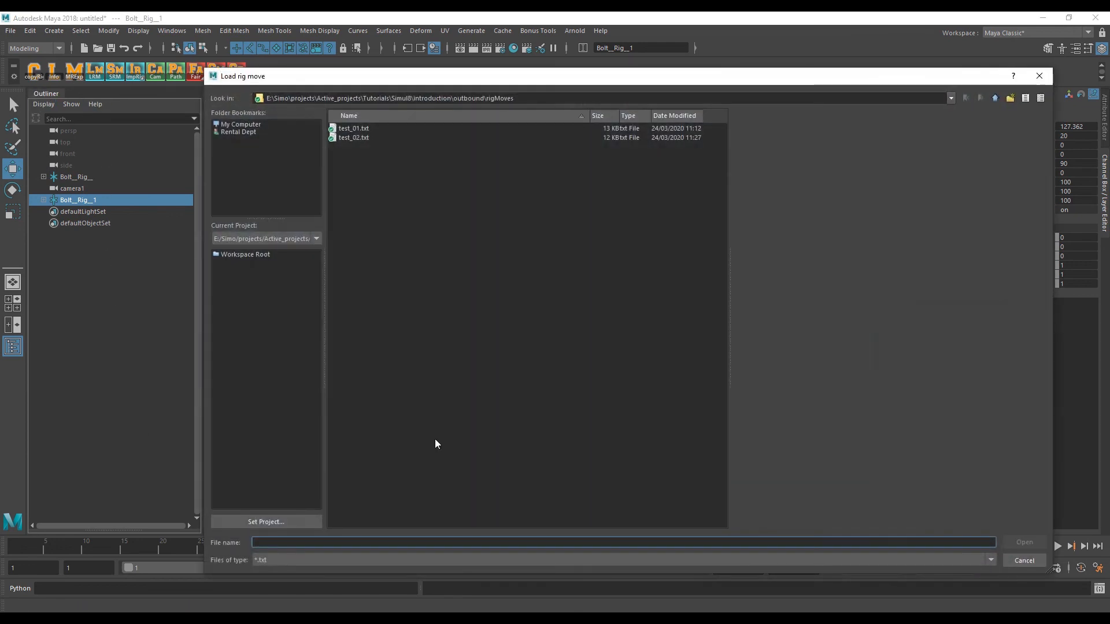
pyautogui.click(365, 137)
pyautogui.click(1029, 542)
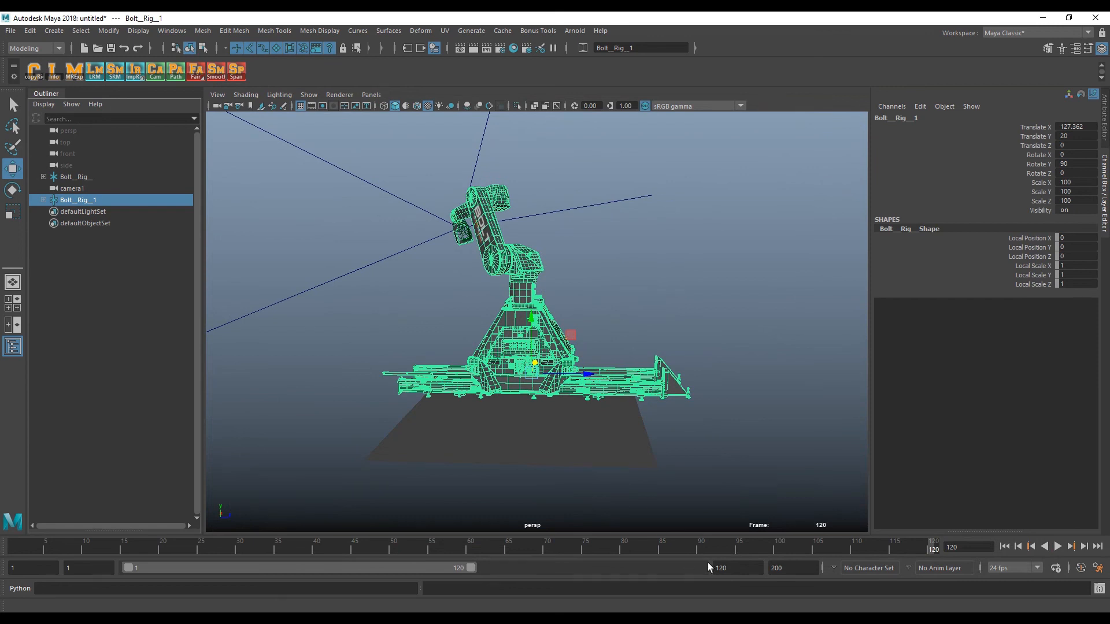
# Play and scrub the animation from frame 1 to check the loaded move, narrowing the Channel Box to enlarge the view.
pyautogui.click(15, 548)
pyautogui.hotkey('alt', 'v')
pyautogui.moveTo(165, 548); pyautogui.dragTo(914, 603)
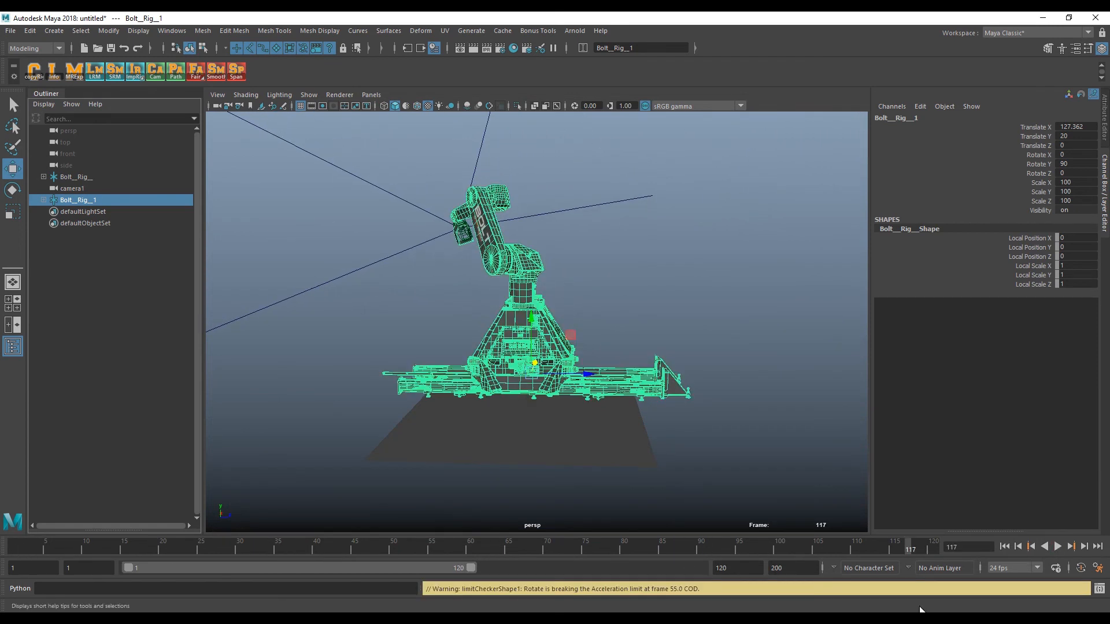
pyautogui.moveTo(1000, 528)
pyautogui.mouseDown()
pyautogui.moveTo(999, 377)
pyautogui.moveTo(1000, 529)
pyautogui.mouseUp()
pyautogui.moveTo(861, 264); pyautogui.dragTo(939, 266)
pyautogui.hotkey('alt', 'v')
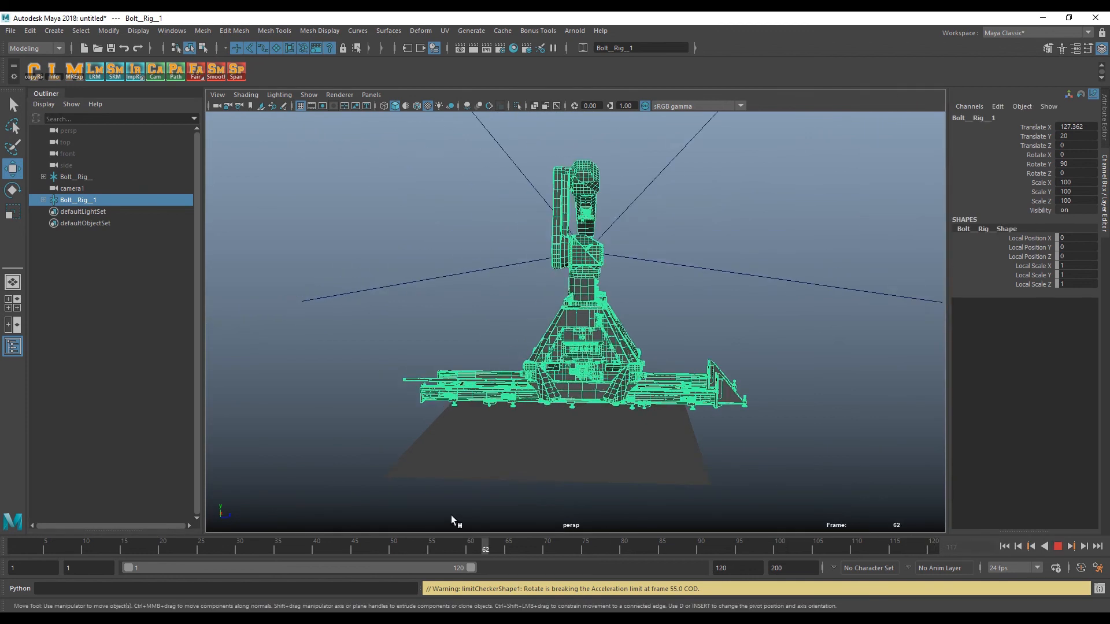
# Select Bolt__Rig__ and Bolt__Rig__1 together, then play and scrub the timeline to compare their movements from several angles.
pyautogui.click(79, 177)
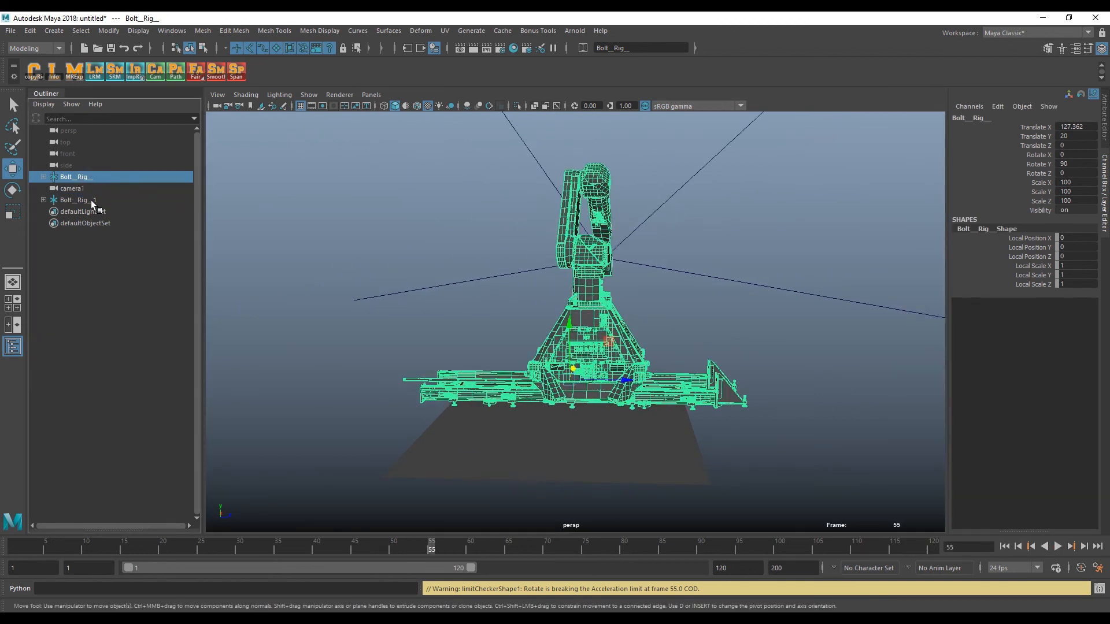
pyautogui.keyDown('ctrl'); pyautogui.click(91, 200); pyautogui.keyUp('ctrl')
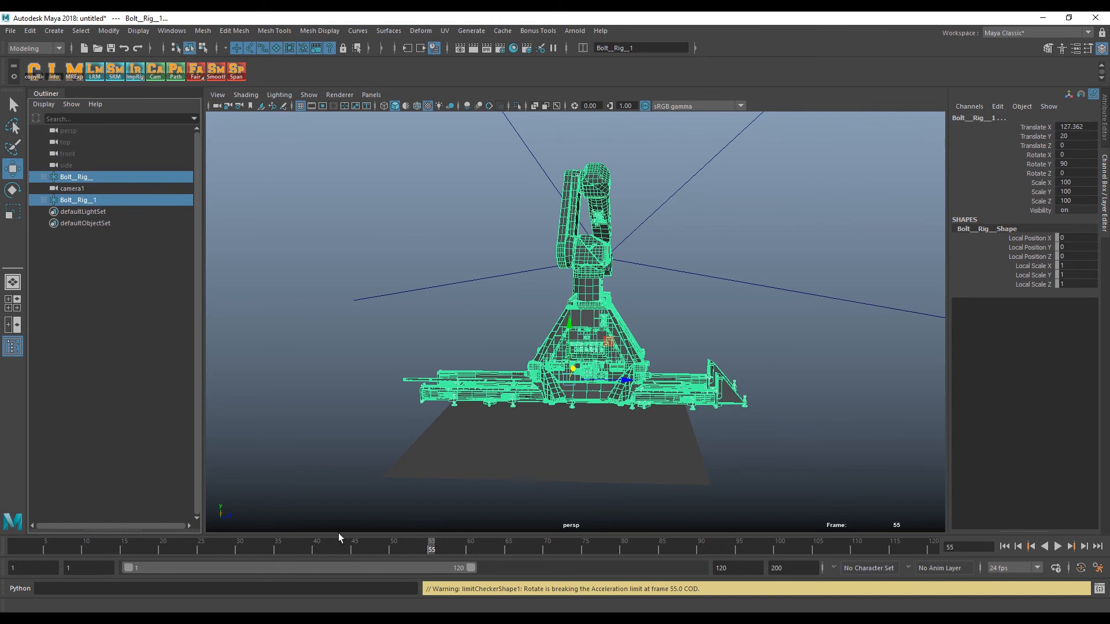
pyautogui.hotkey('alt', 'v')
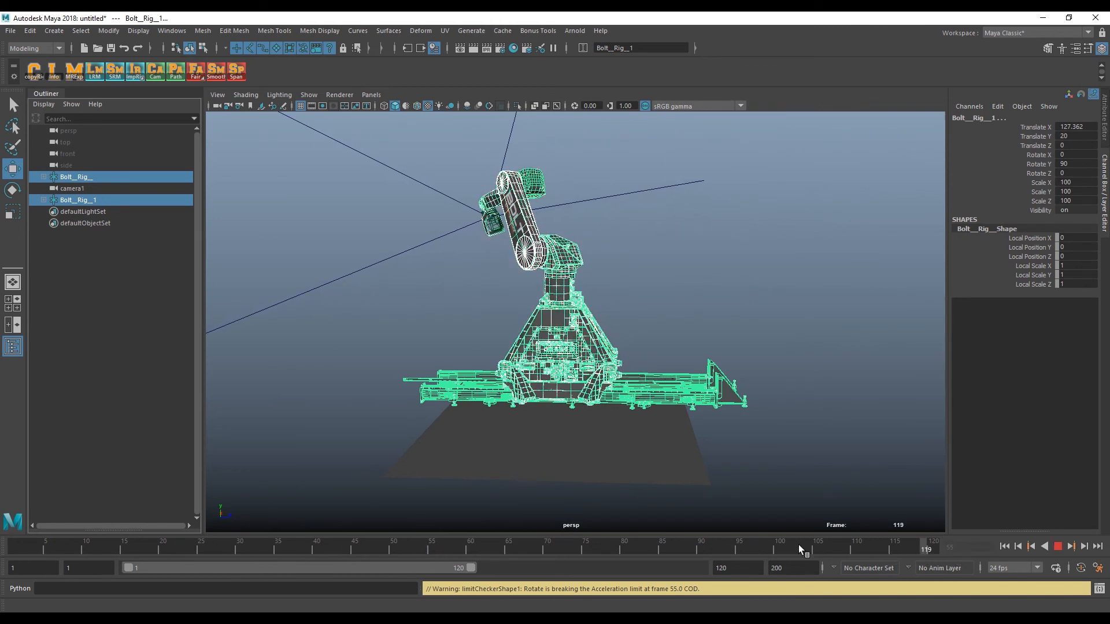
pyautogui.moveTo(92, 545); pyautogui.dragTo(935, 544)
pyautogui.keyDown('alt'); pyautogui.moveTo(463, 344); pyautogui.dragTo(559, 358); pyautogui.keyUp('alt')
pyautogui.keyDown('alt'); pyautogui.moveTo(559, 358); pyautogui.dragTo(540, 364, button='right'); pyautogui.keyUp('alt')
pyautogui.keyDown('alt'); pyautogui.moveTo(606, 399); pyautogui.dragTo(562, 402, button='middle'); pyautogui.keyUp('alt')
pyautogui.moveTo(544, 387)
pyautogui.keyDown('alt'); pyautogui.mouseDown()
pyautogui.moveTo(552, 377)
pyautogui.moveTo(531, 386)
pyautogui.moveTo(540, 403)
pyautogui.mouseUp(); pyautogui.keyUp('alt')
pyautogui.keyDown('alt'); pyautogui.moveTo(539, 402); pyautogui.dragTo(638, 360, button='right'); pyautogui.keyUp('alt')
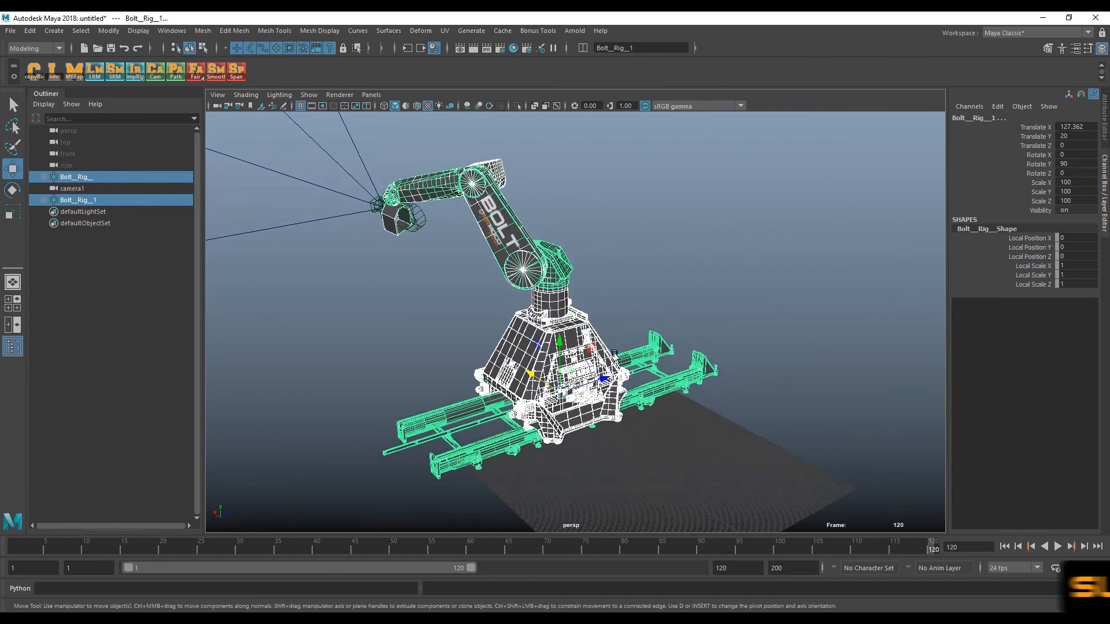